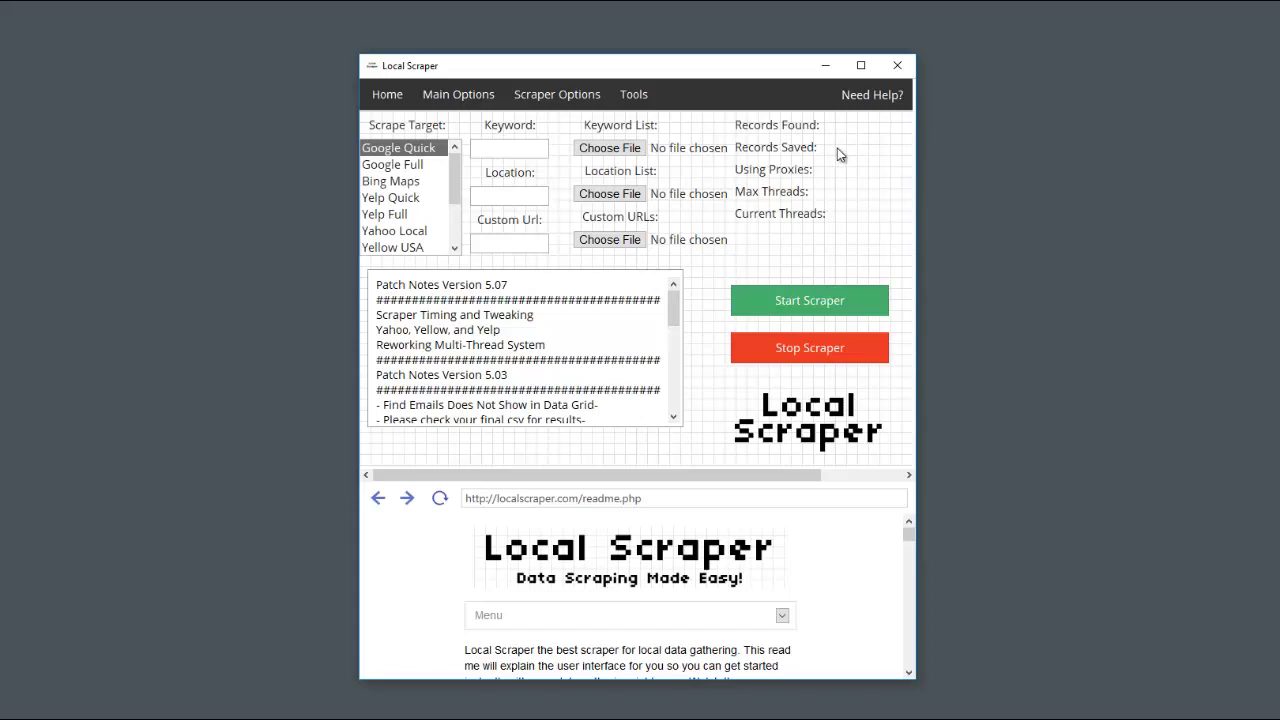
Step: Look through the available scrape targets, comparing the Google, Bing, Yelp, Yahoo and Yellow options
click(418, 166)
click(411, 184)
scroll(404, 226, down, 2)
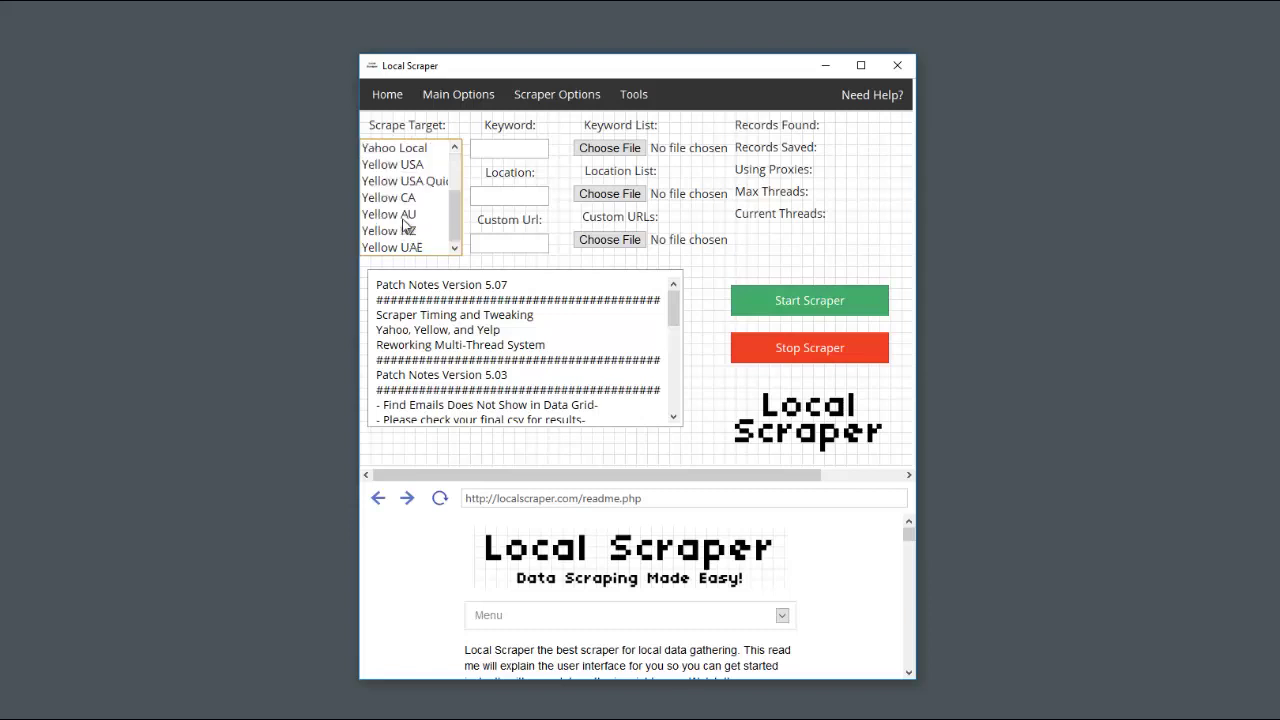
scroll(404, 226, up, 2)
scroll(404, 226, down, 2)
scroll(405, 225, up, 2)
click(414, 167)
scroll(410, 218, down, 2)
scroll(409, 220, up, 2)
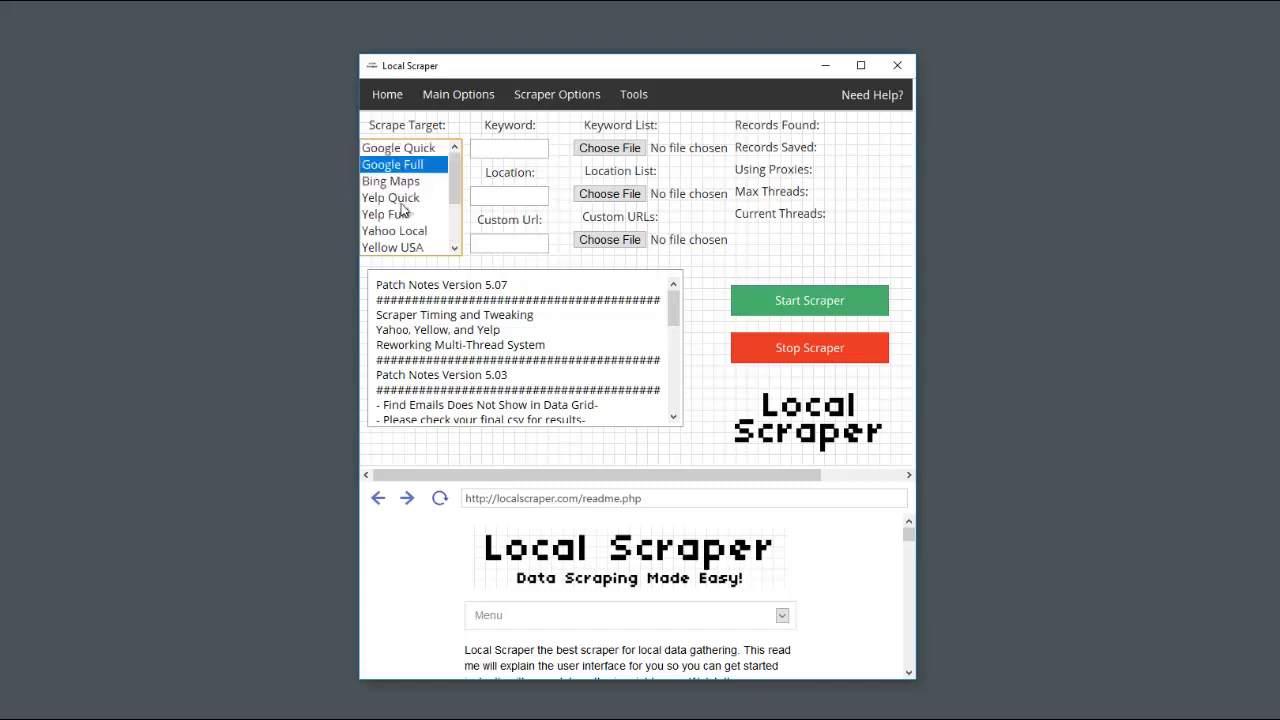
click(413, 214)
click(415, 200)
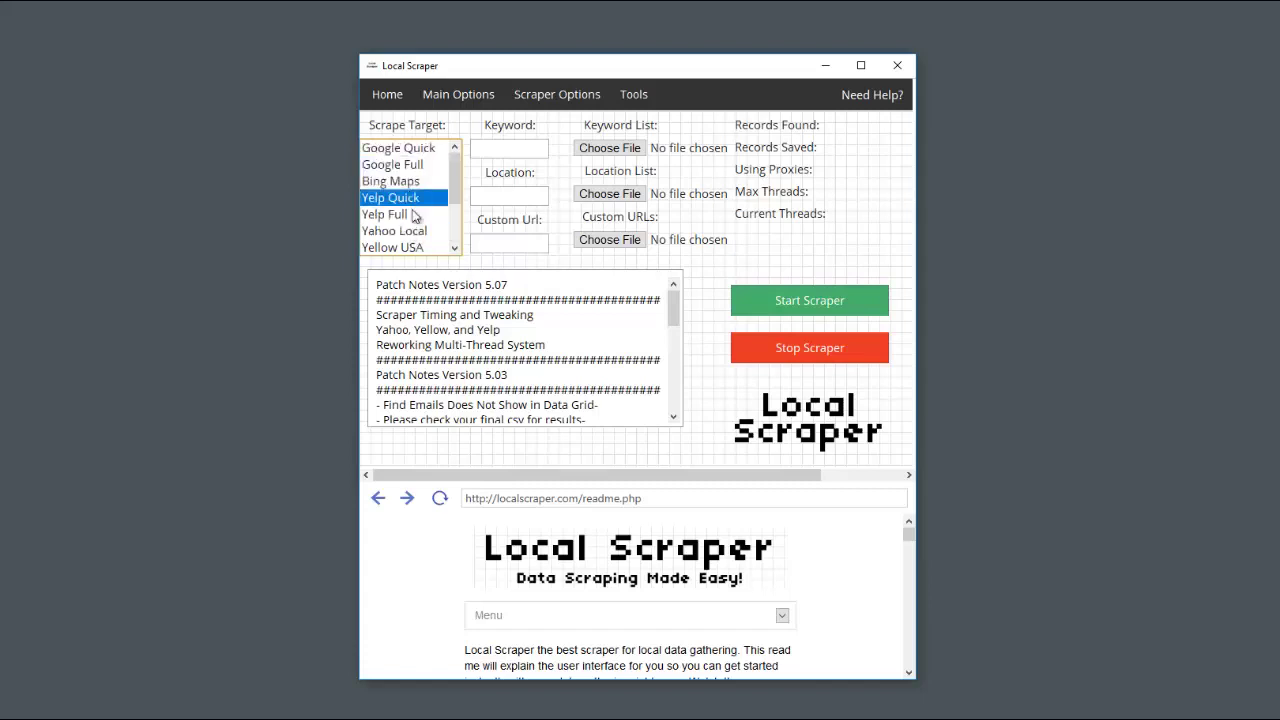
click(414, 214)
click(416, 166)
click(418, 150)
scroll(418, 182, down, 2)
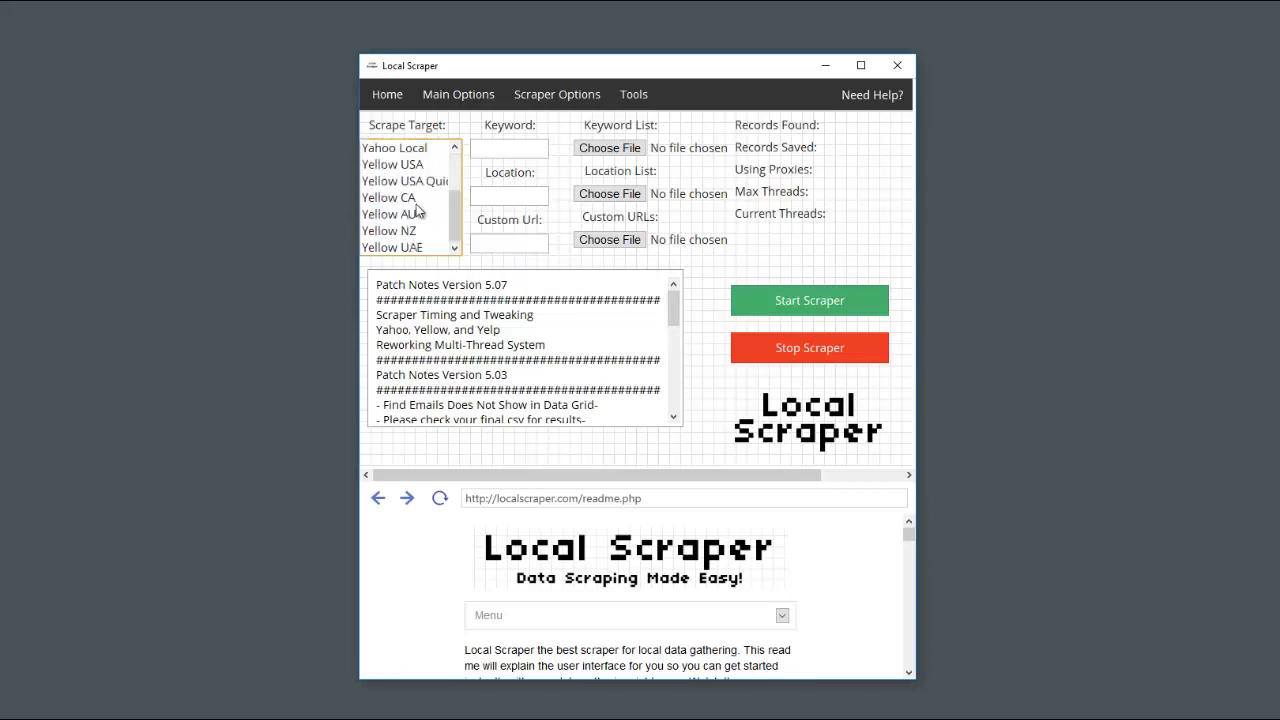
click(417, 166)
scroll(421, 199, up, 2)
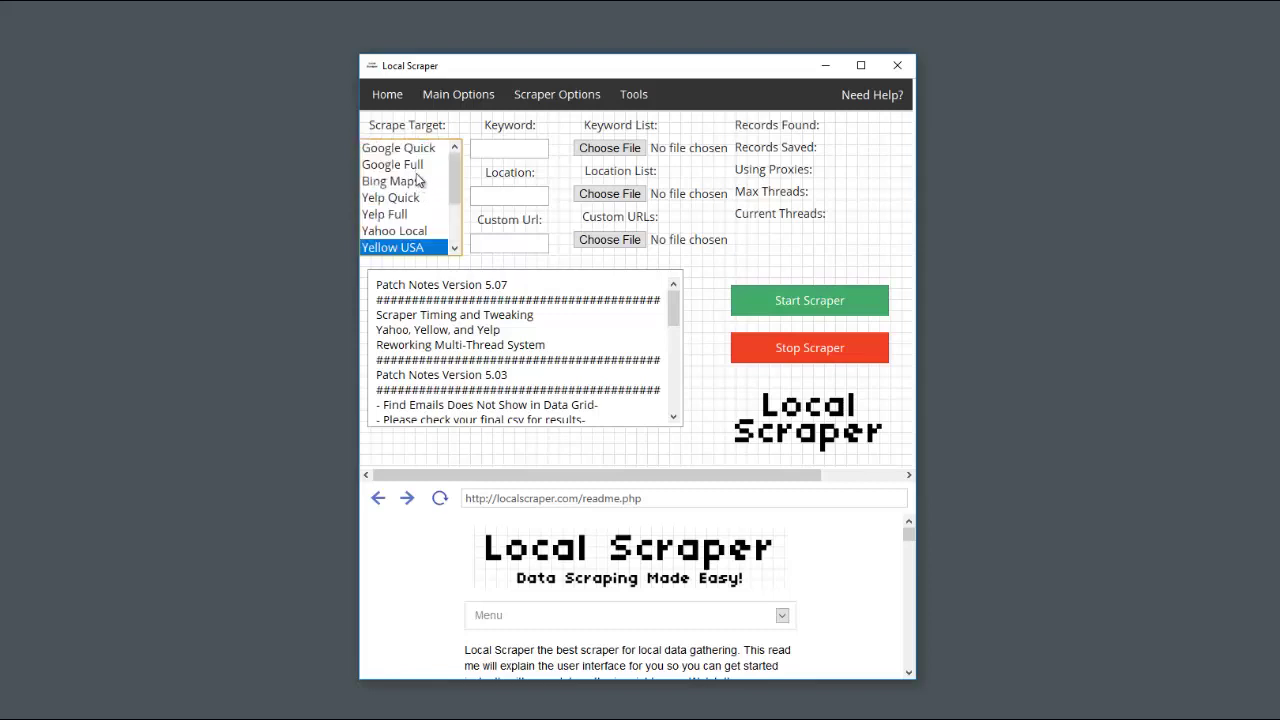
Step: Choose Yelp Full as the scrape target
click(417, 166)
click(415, 214)
click(416, 199)
click(417, 214)
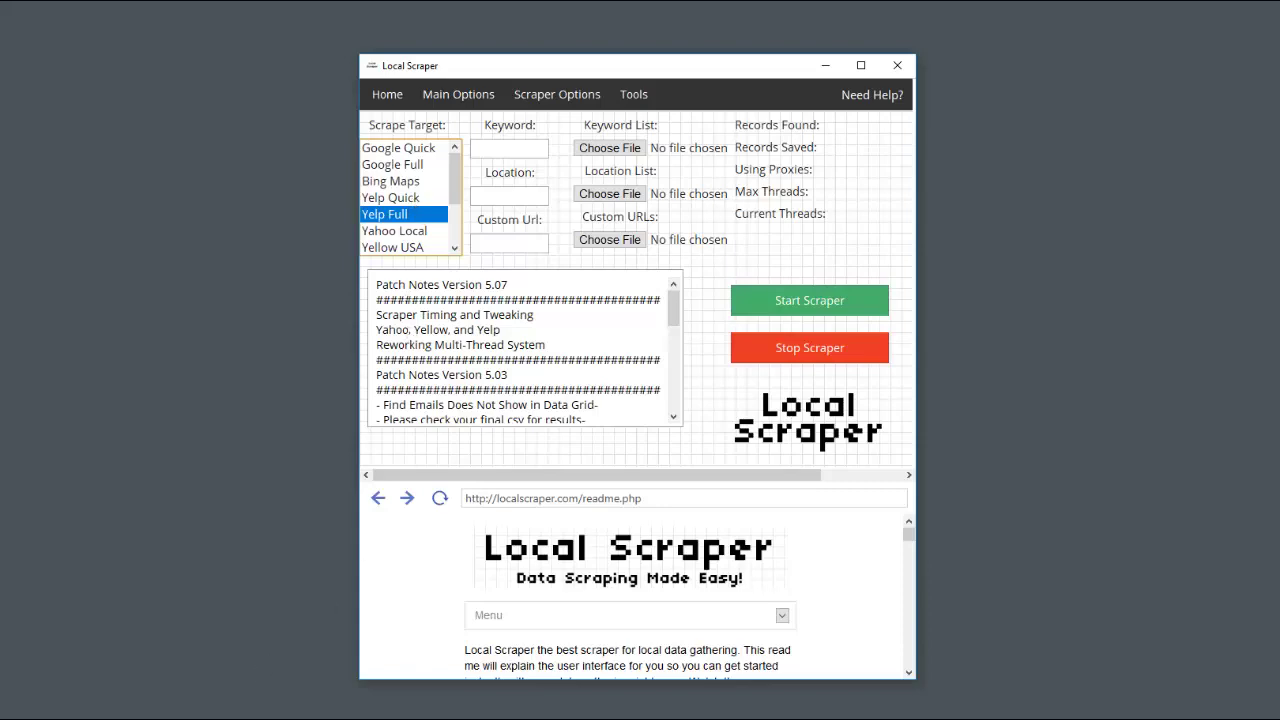
Step: Switch to the browser and examine the details shown for the first Yelp burger listings in Key West
click(102, 708)
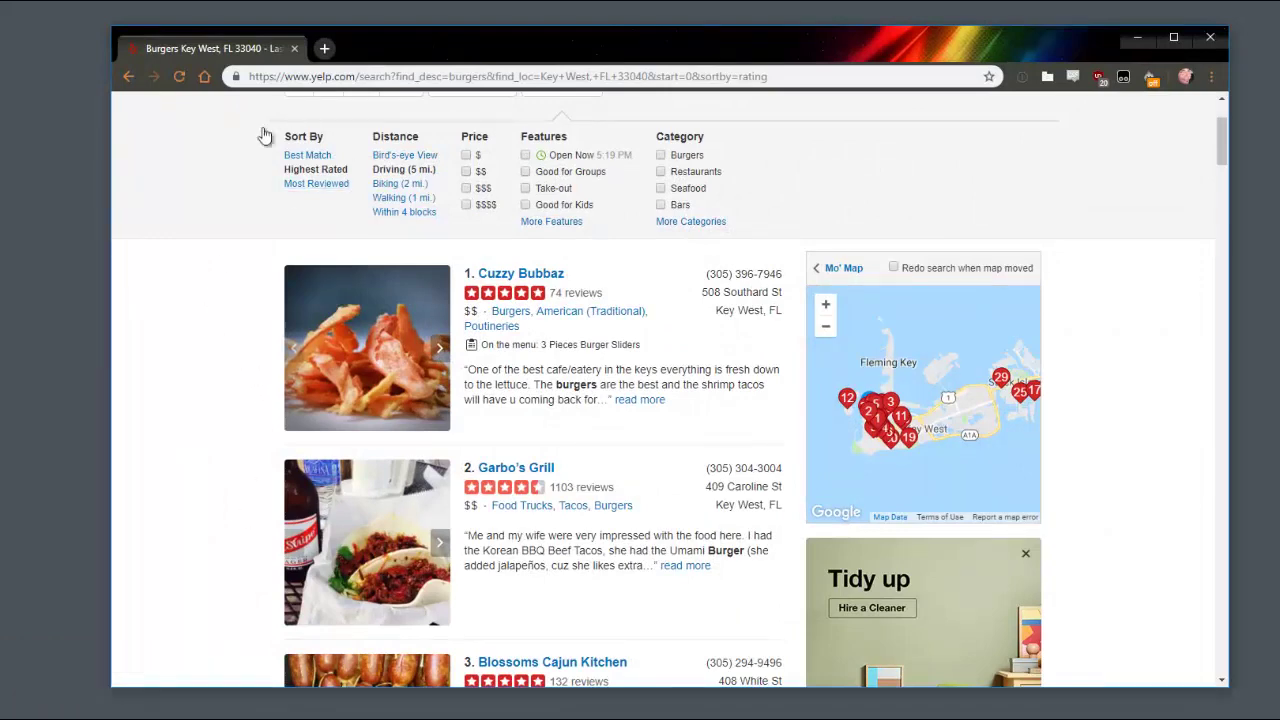
scroll(211, 235, down, 1)
scroll(230, 210, up, 2)
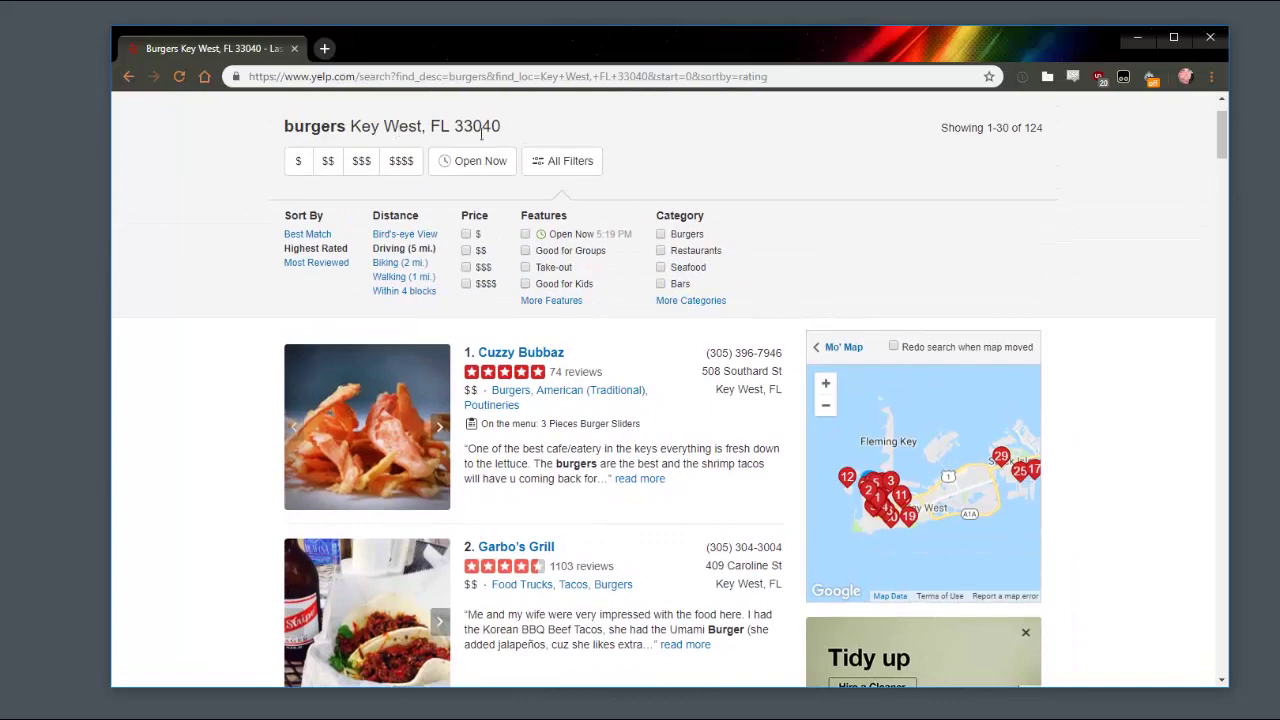
scroll(191, 254, down, 2)
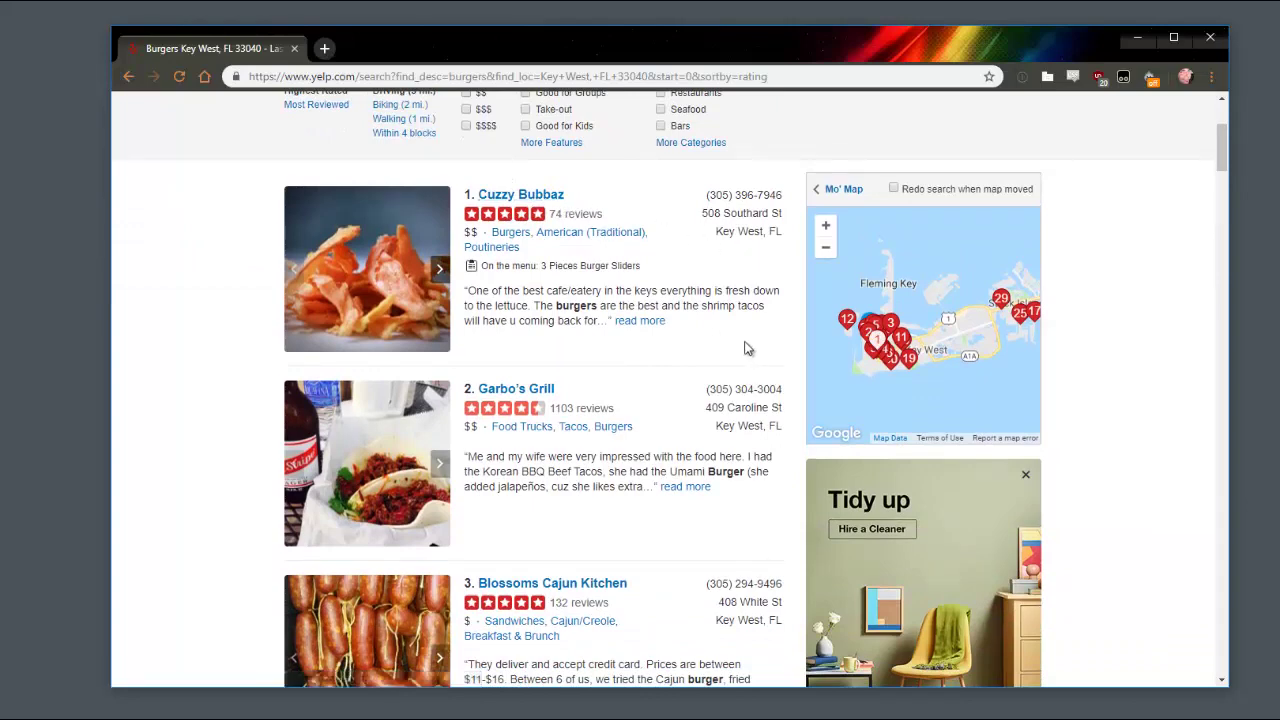
drag(675, 331, 466, 194)
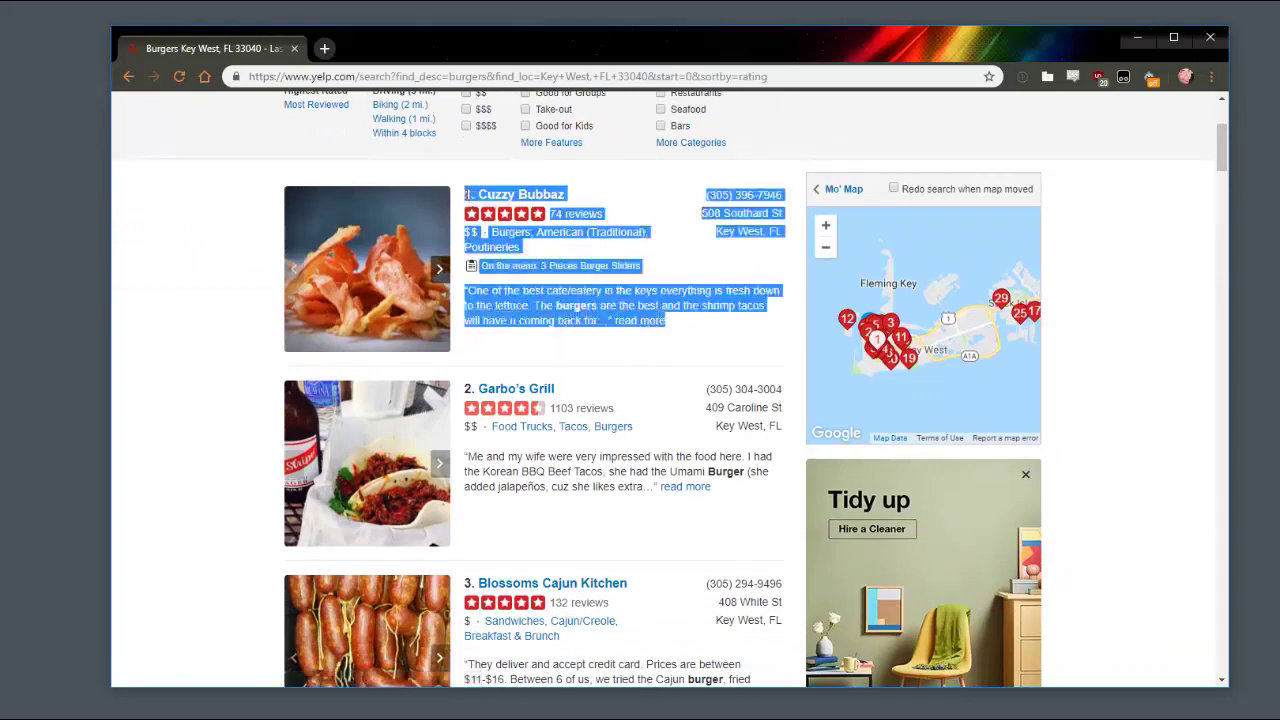
scroll(657, 266, down, 1)
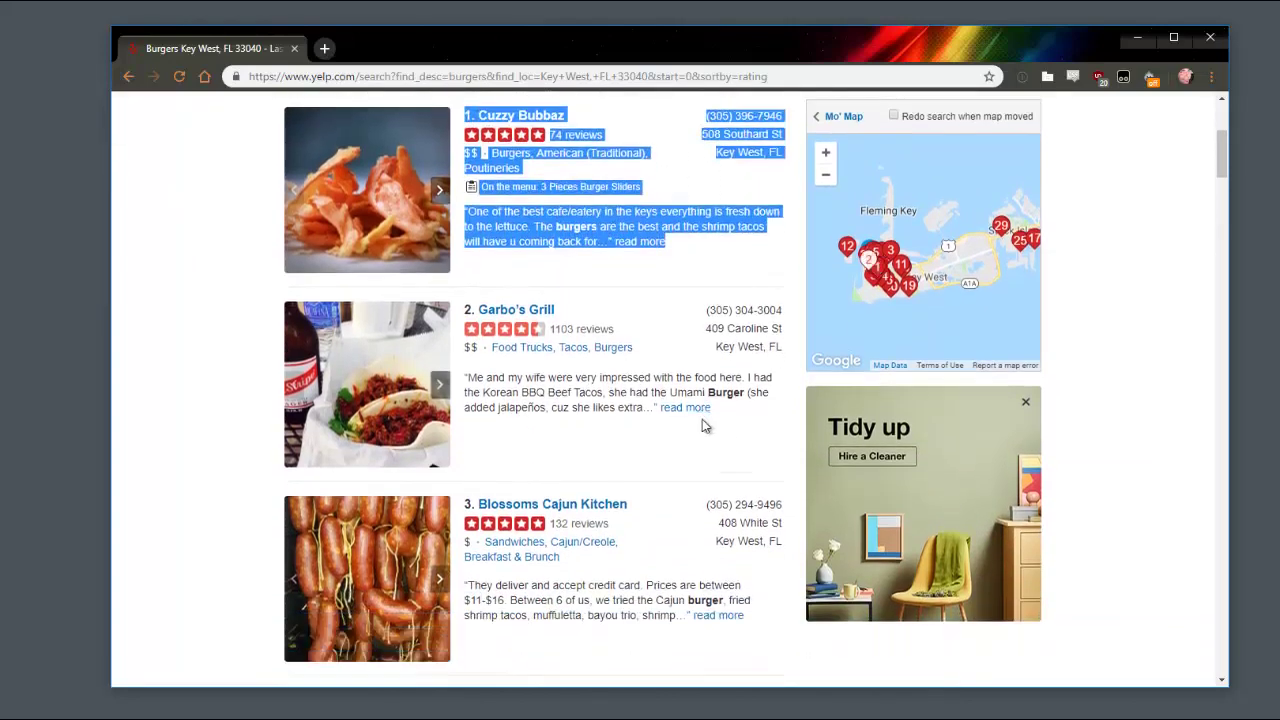
click(593, 385)
drag(722, 410, 468, 316)
click(705, 344)
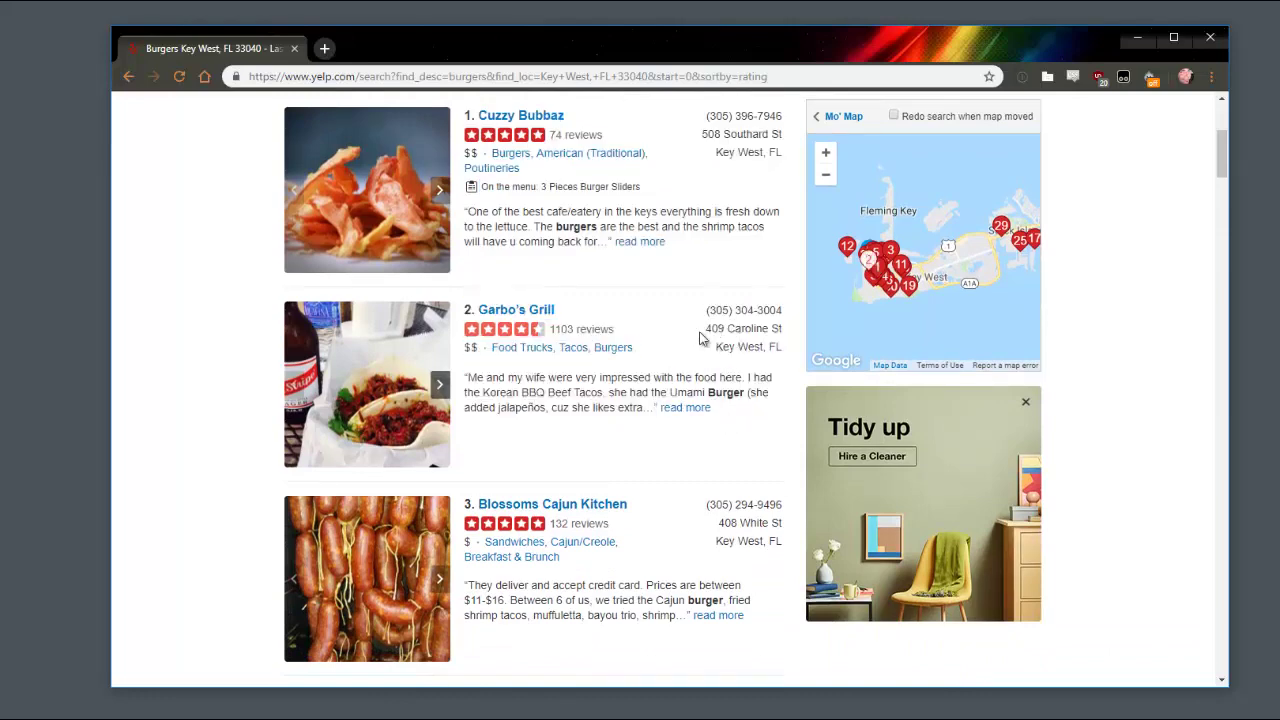
scroll(700, 338, up, 1)
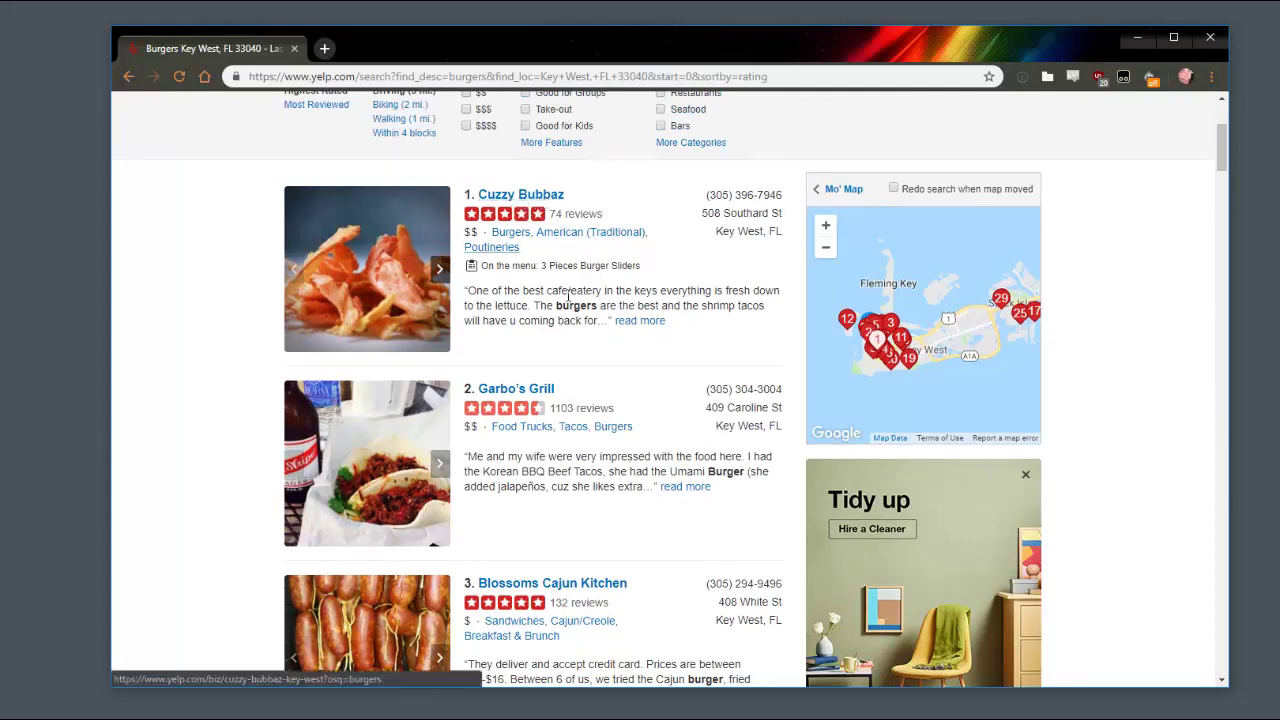
Step: Look through the rest of the Yelp burger listings and return to the first results
scroll(519, 318, down, 1)
scroll(540, 380, down, 3)
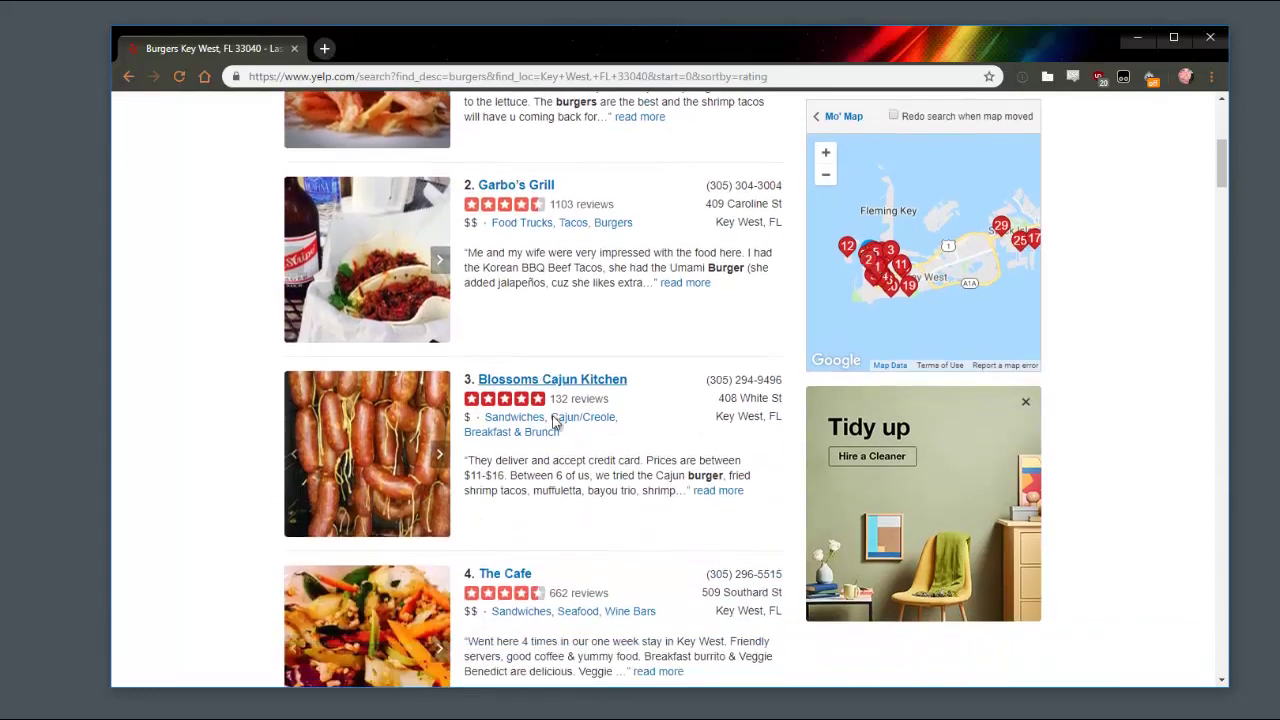
scroll(600, 430, down, 1)
scroll(680, 425, up, 1)
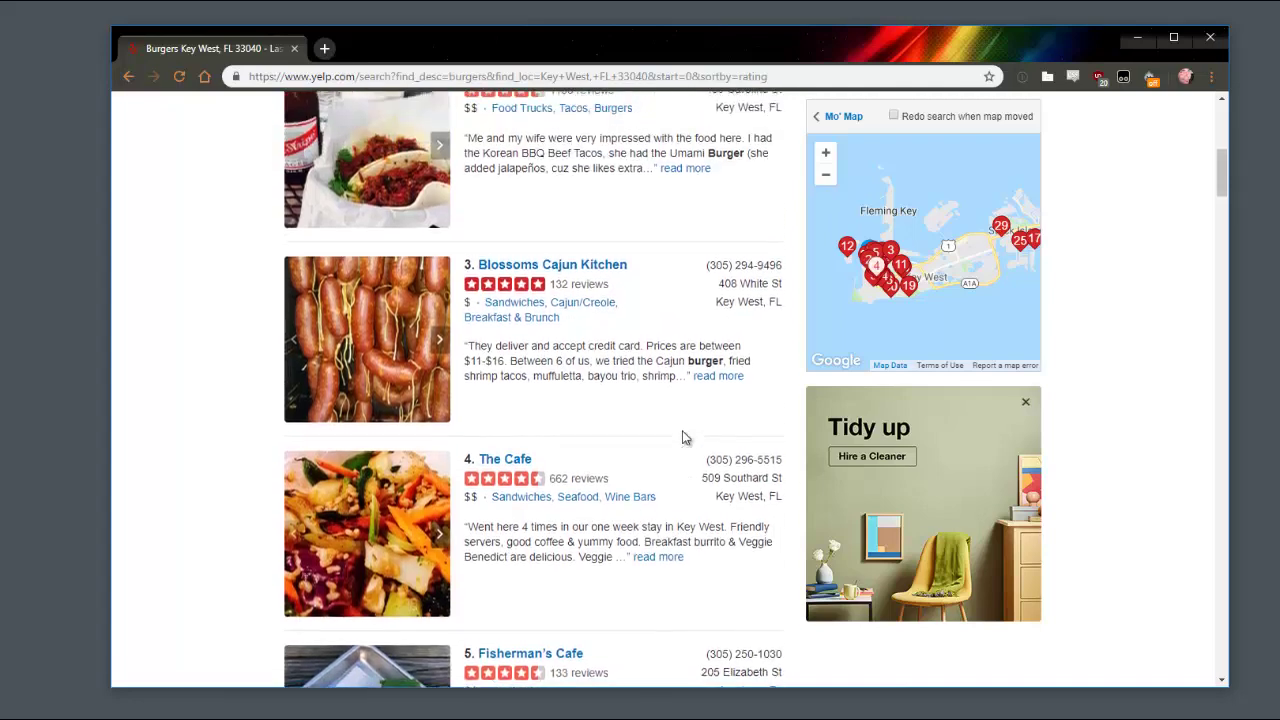
scroll(683, 437, up, 1)
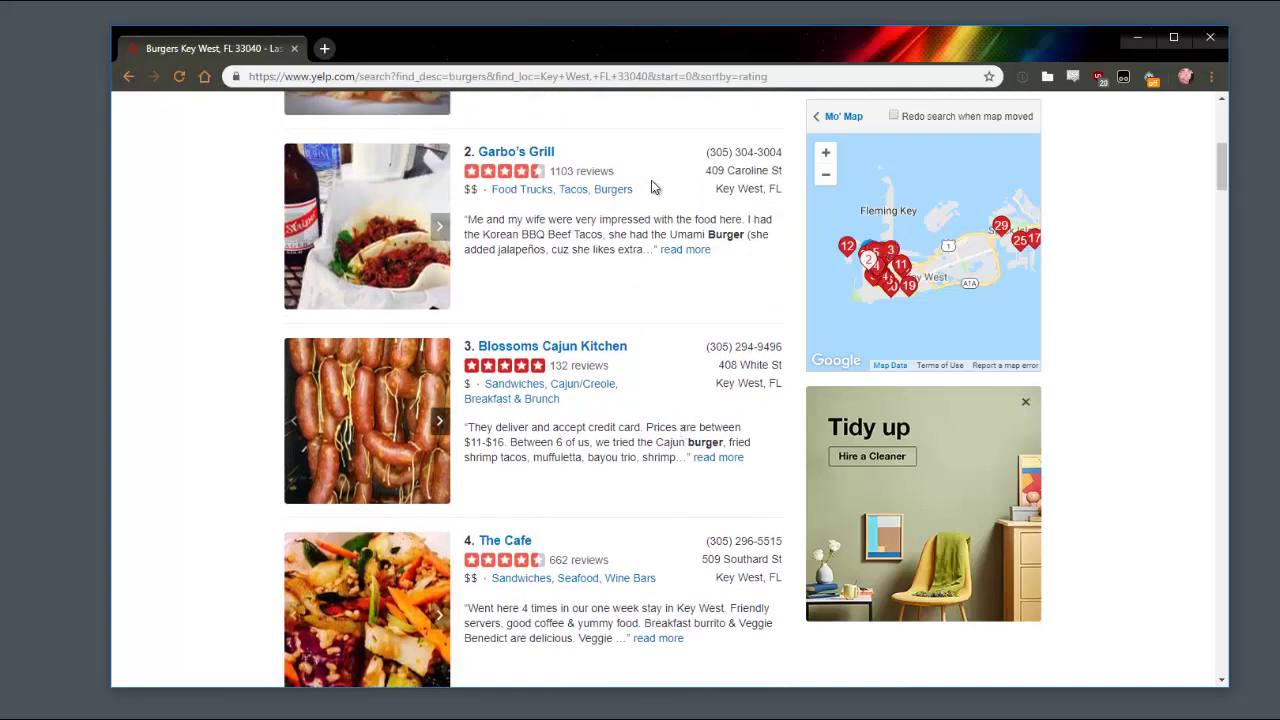
scroll(477, 217, up, 2)
scroll(363, 237, down, 6)
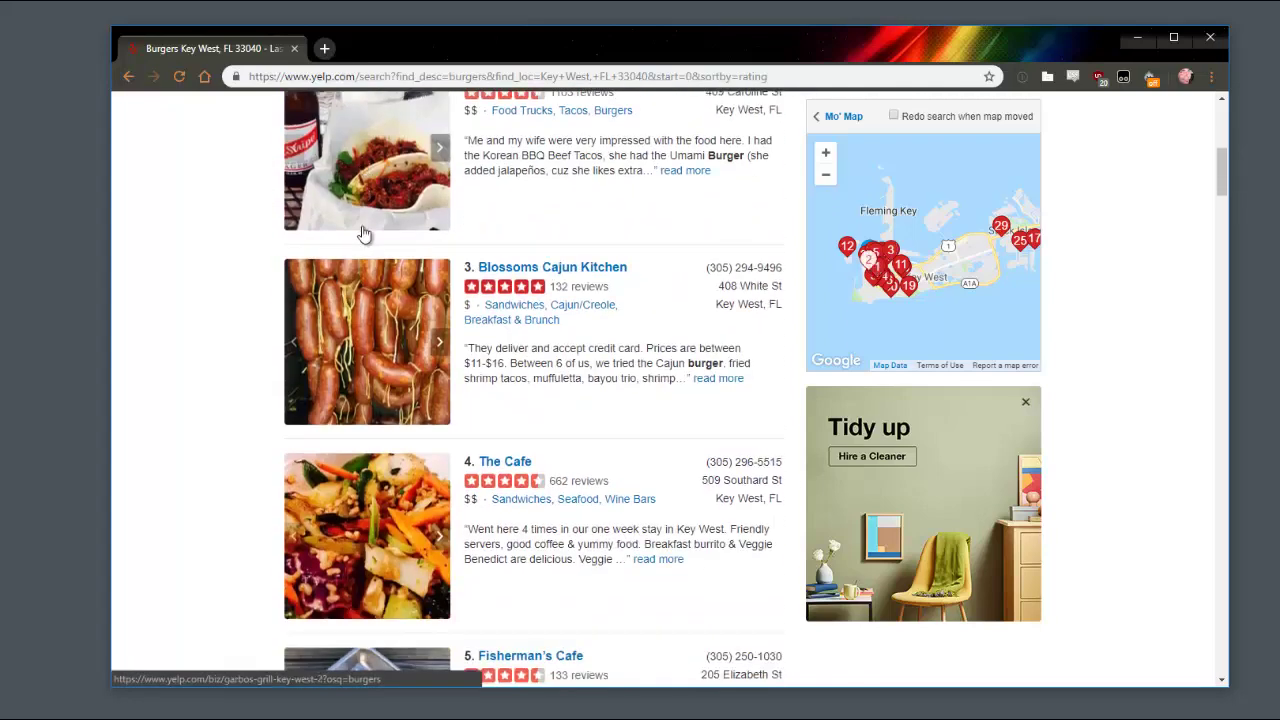
scroll(555, 290, down, 14)
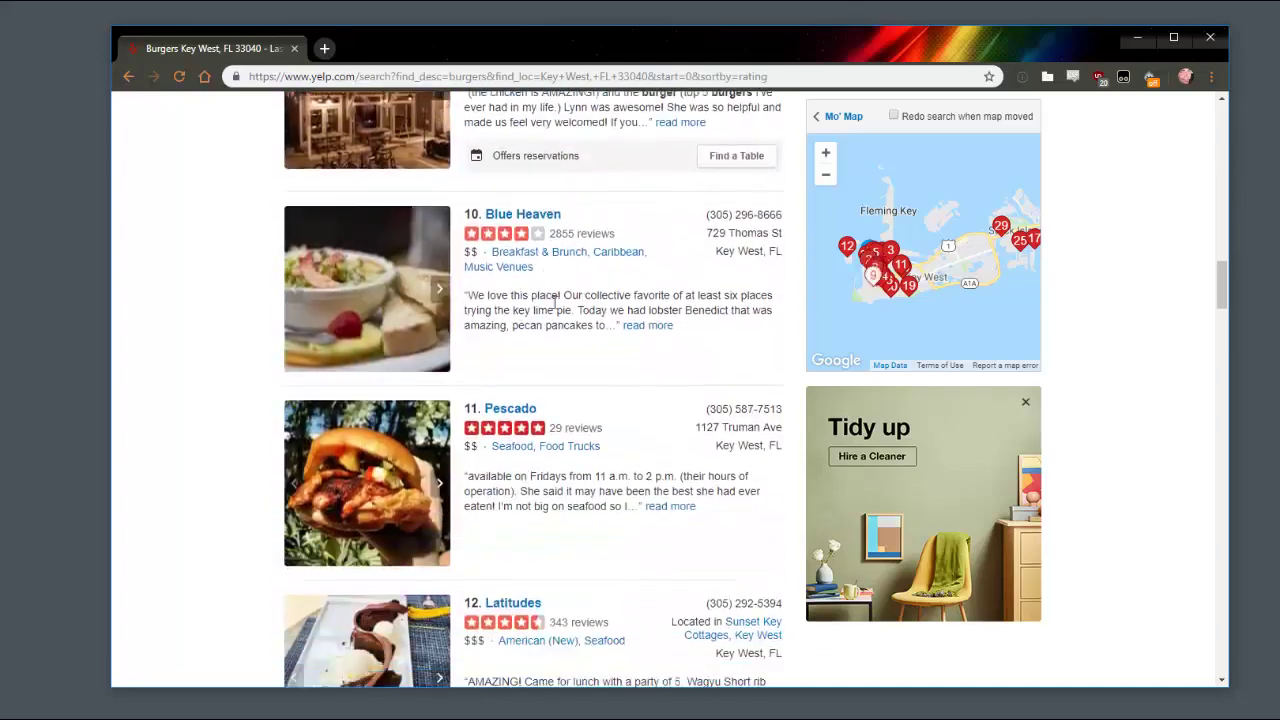
scroll(638, 316, down, 14)
scroll(640, 315, up, 18)
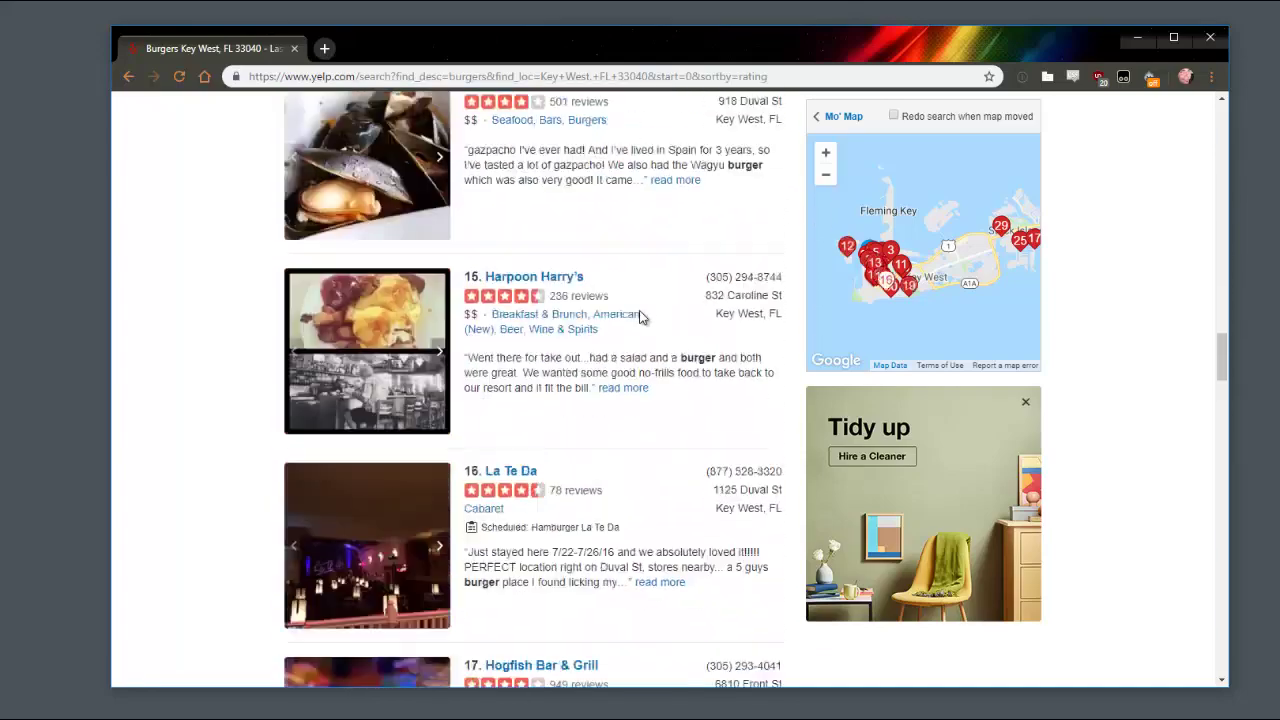
drag(1229, 275, 1240, 151)
scroll(586, 249, down, 1)
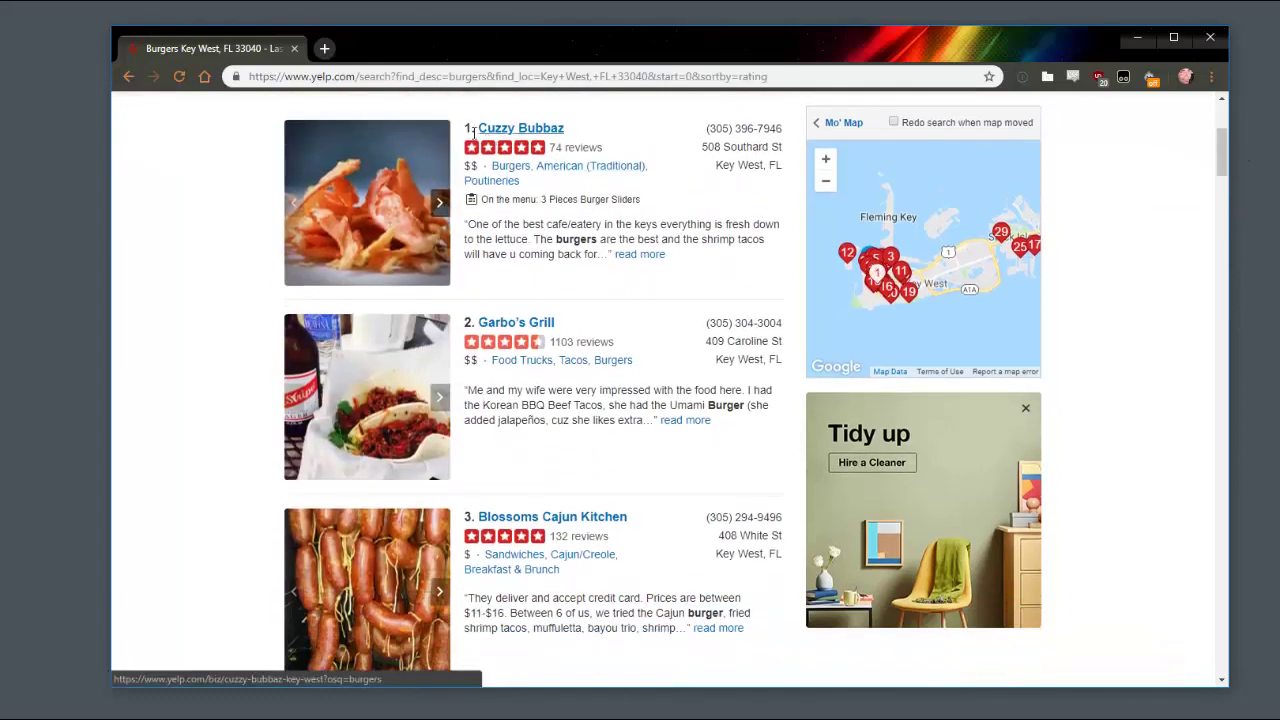
Step: Switch back to Local Scraper, try "usa" as the scrape location and clear it
click(1139, 37)
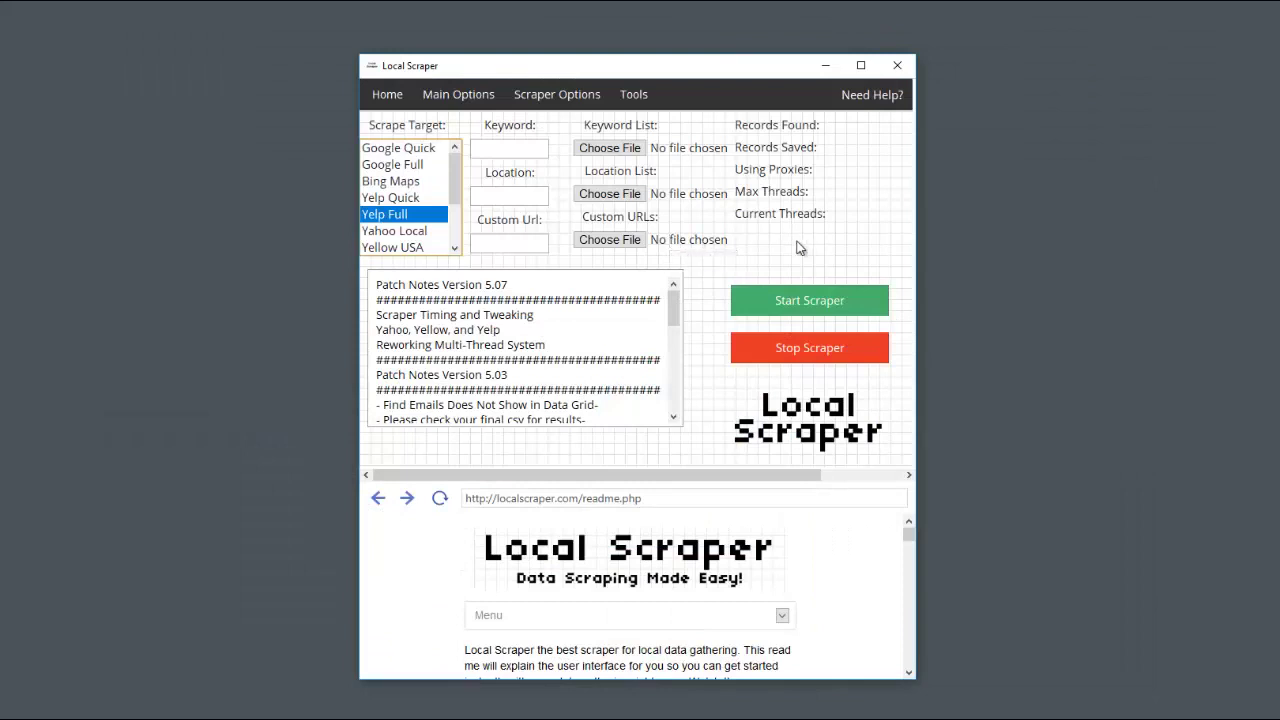
click(519, 152)
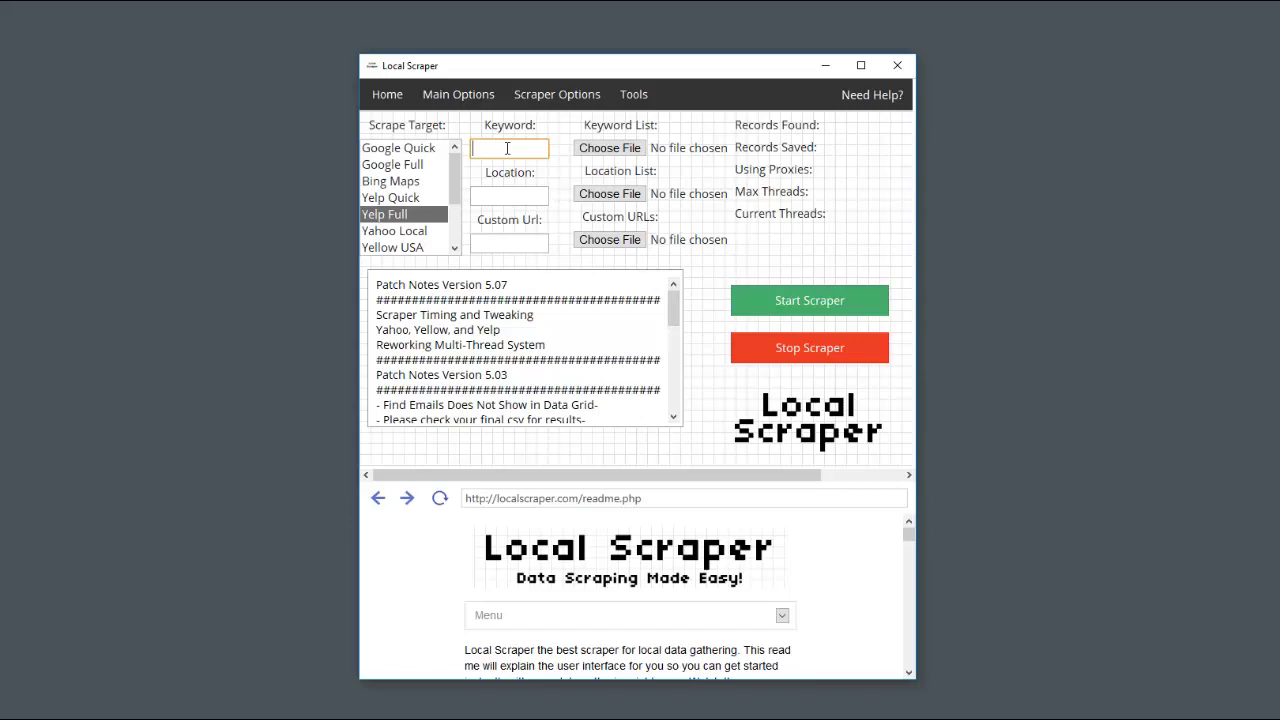
click(513, 196)
text(usa)
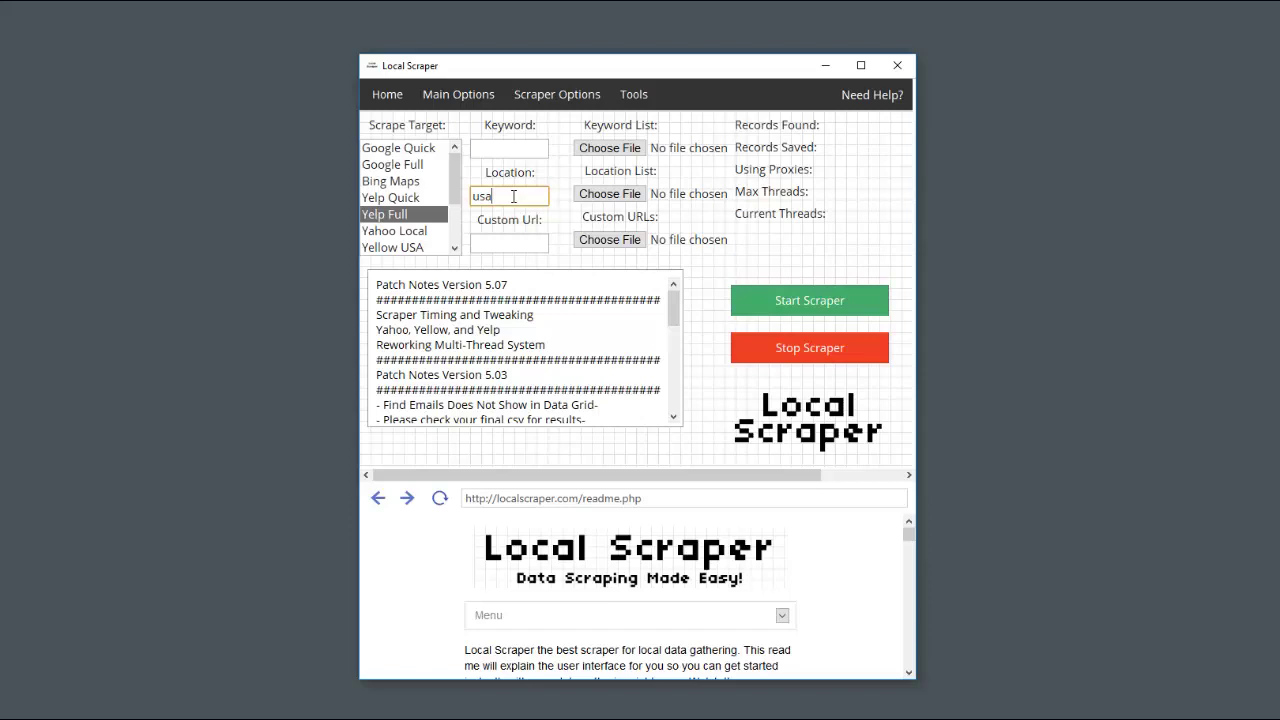
key(BackSpace)
key(BackSpace)
key(BackSpace)
Step: Try the city and state "miami, fl" as the scrape location and clear it
text(miami, fl)
key(BackSpace)
key(BackSpace)
key(BackSpace)
key(BackSpace)
key(BackSpace)
key(BackSpace)
key(BackSpace)
key(BackSpace)
key(BackSpace)
Step: Try the zip code and state "33040, fl" as the scrape location and clear it
text(33040, fl)
click(522, 233)
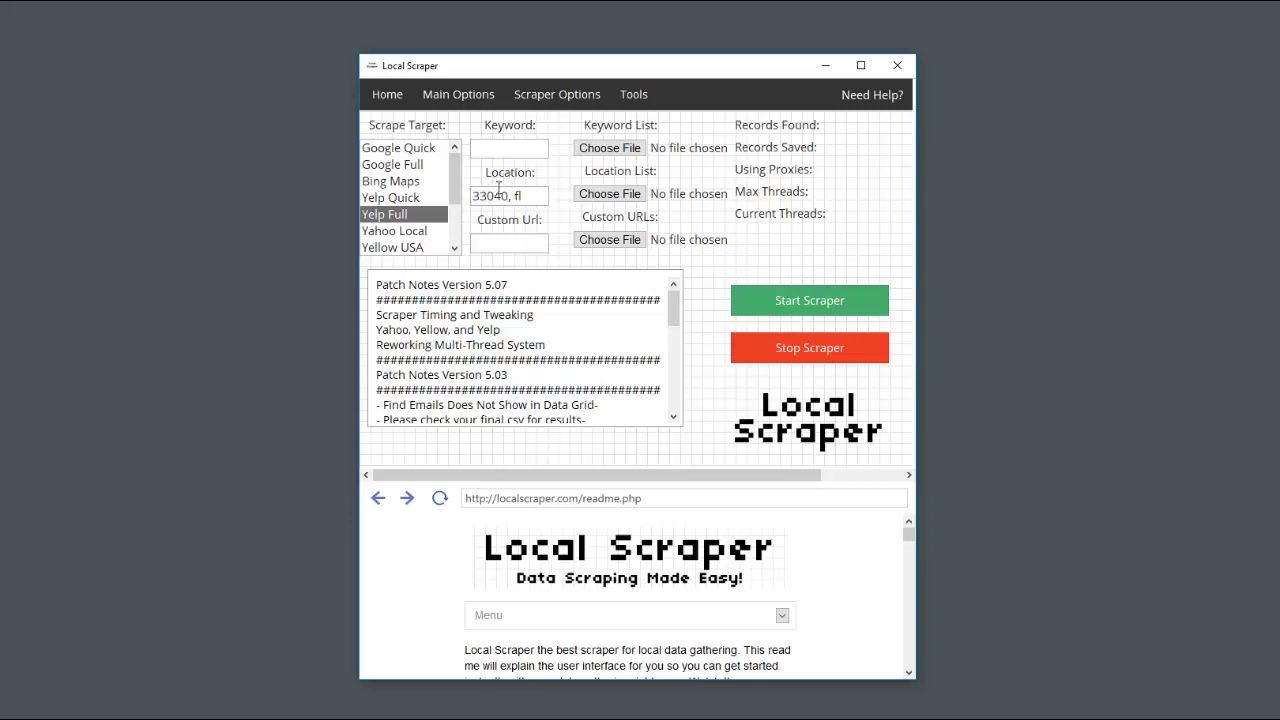
click(505, 195)
text(1)
drag(523, 197, 471, 197)
key(BackSpace)
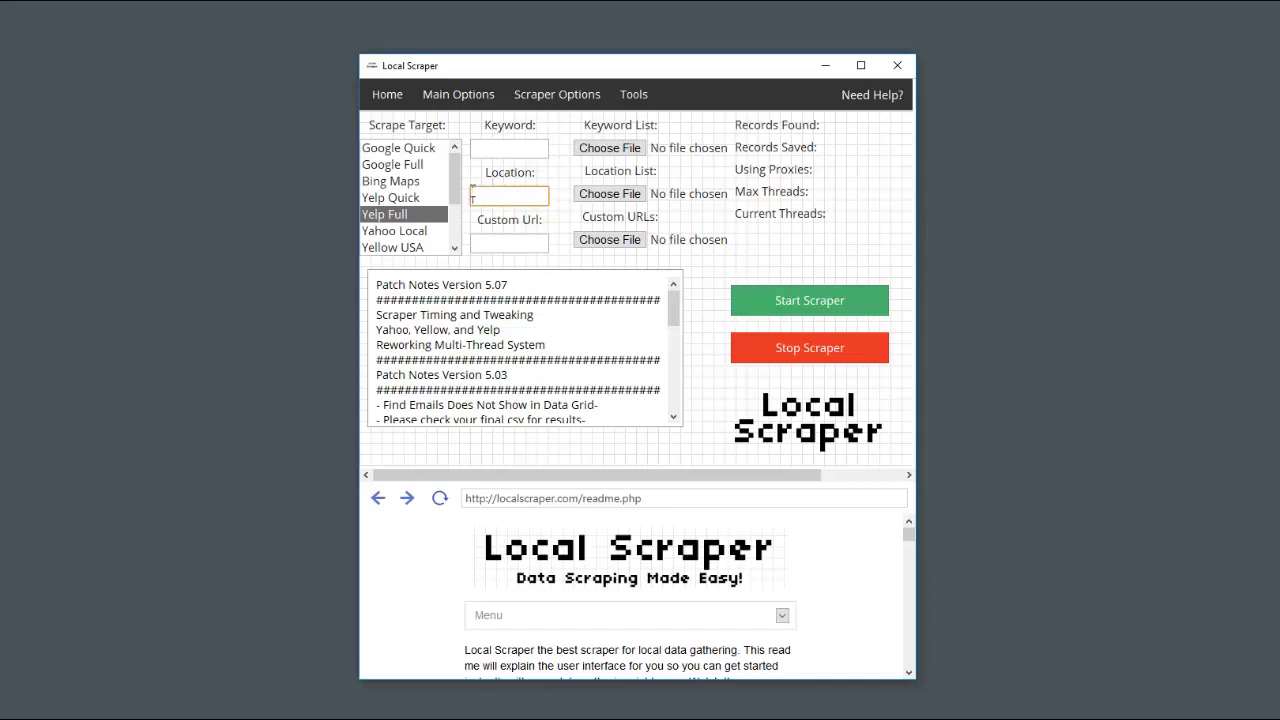
Step: Switch to the browser and filter the Yelp burger results by the $ price range and the Burgers category
click(527, 251)
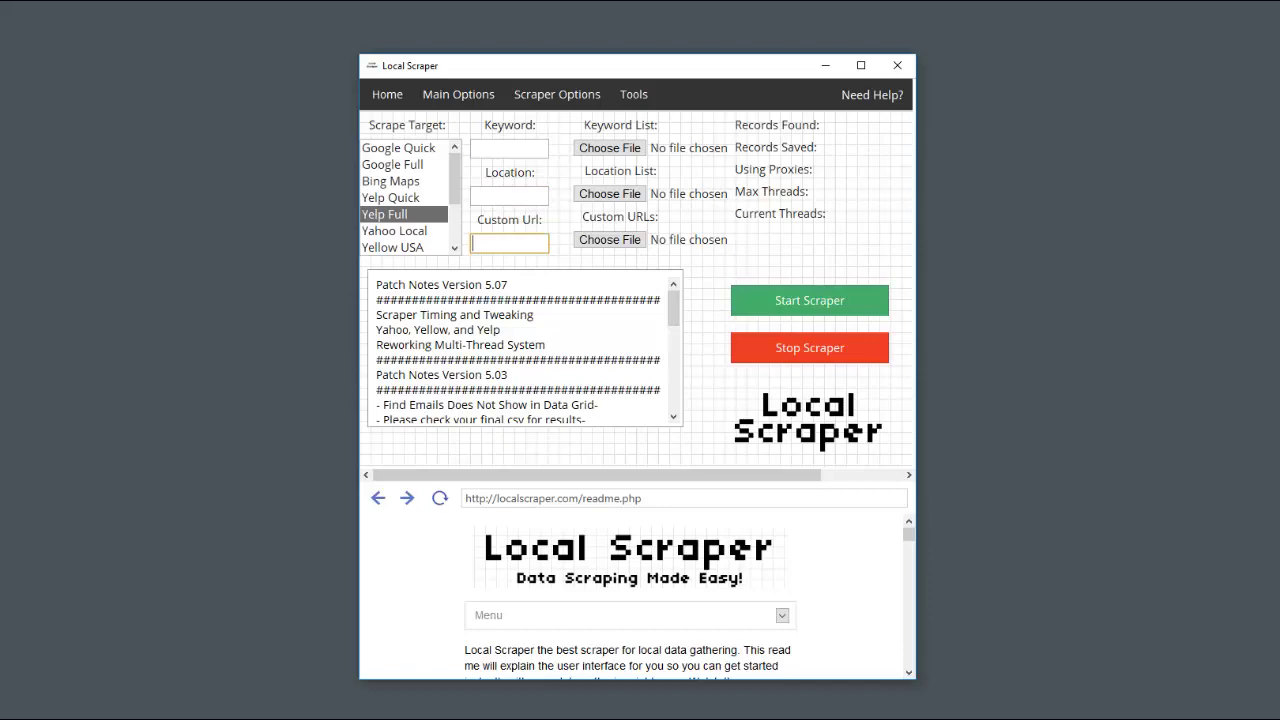
click(100, 700)
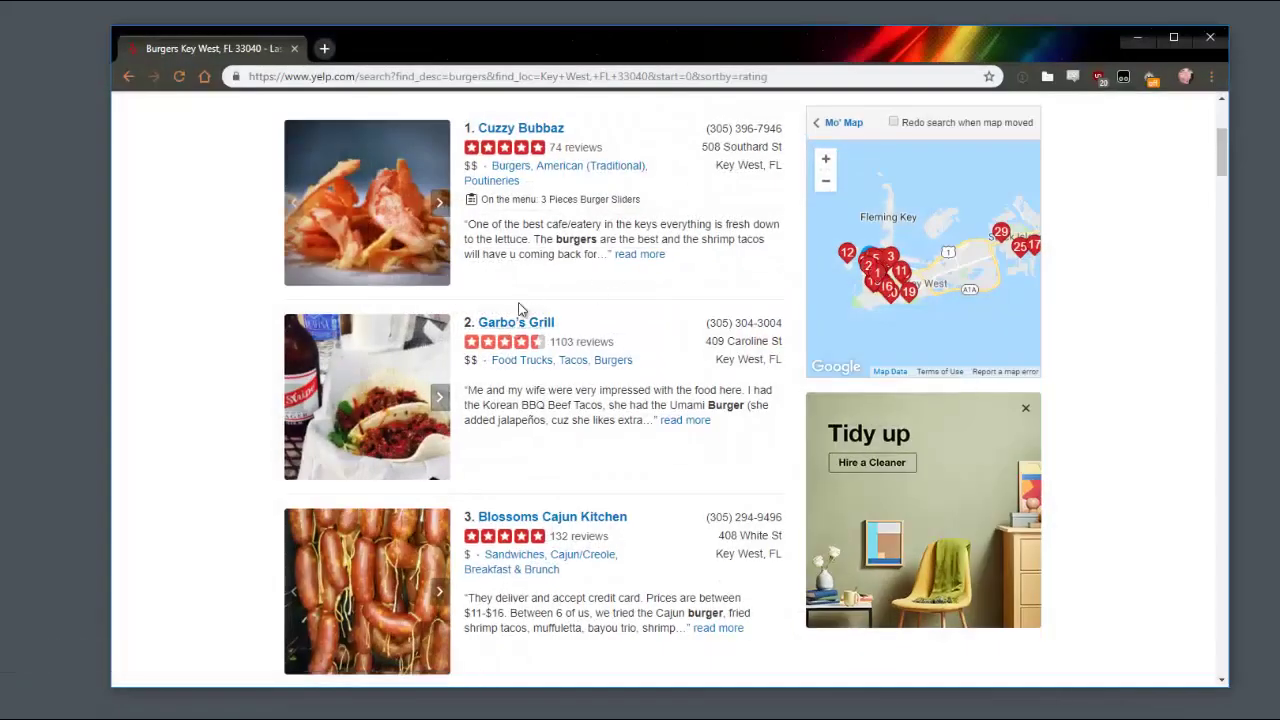
click(480, 80)
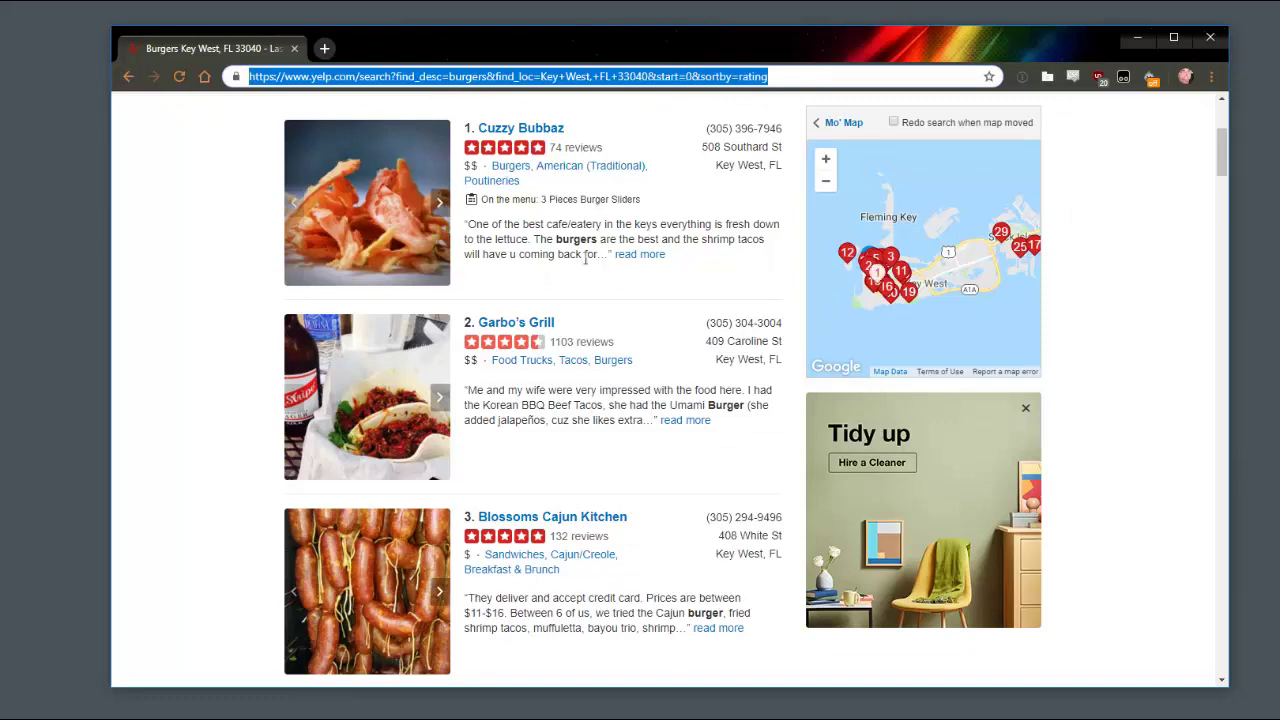
click(181, 291)
scroll(243, 326, up, 2)
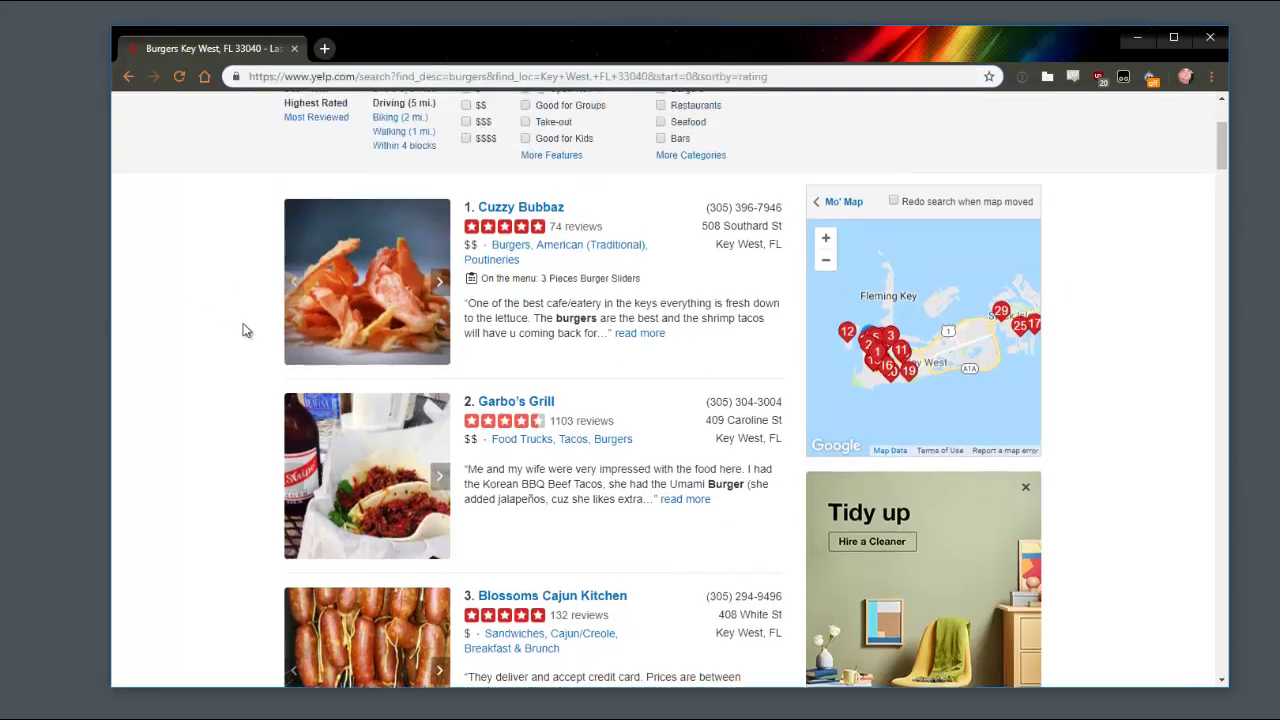
scroll(245, 332, up, 1)
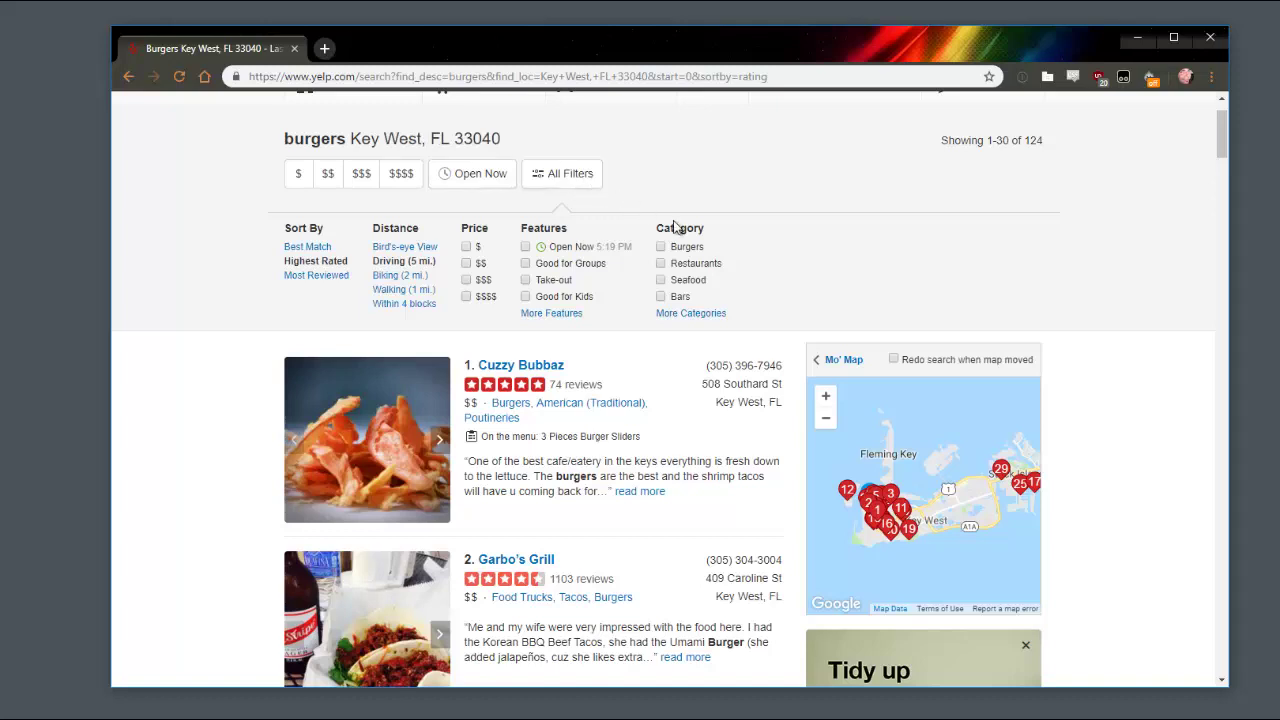
click(466, 247)
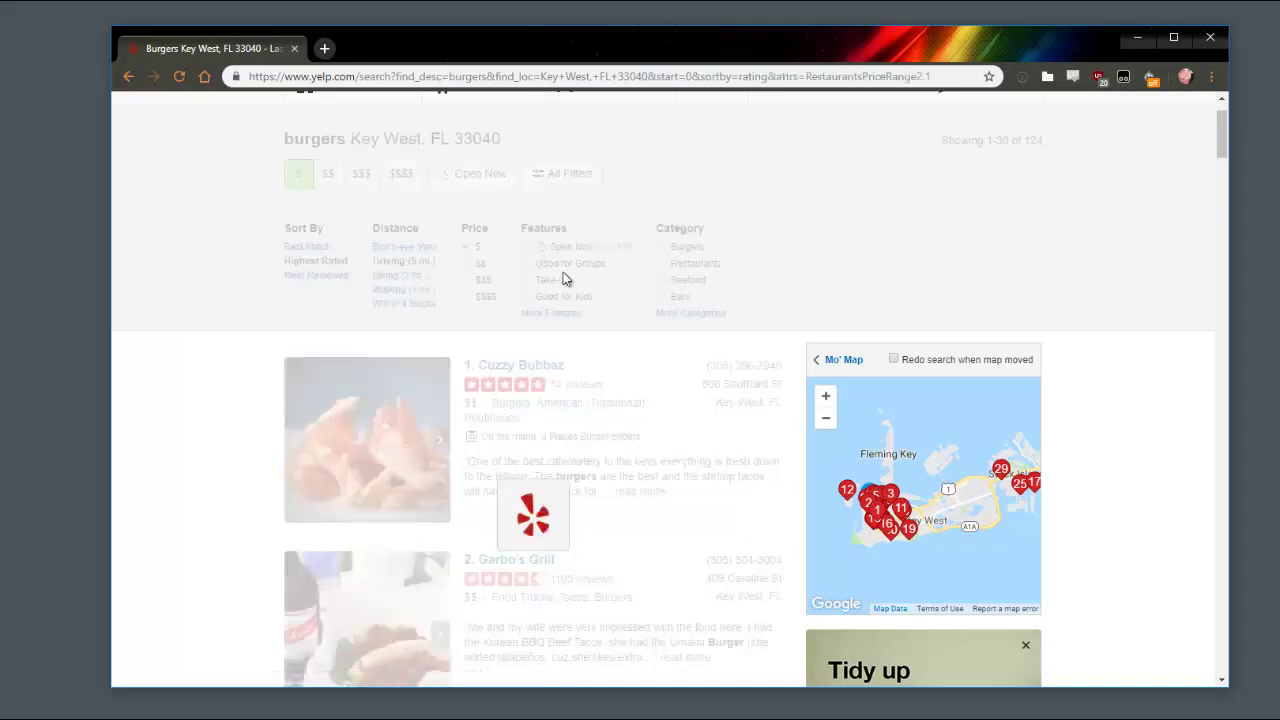
click(660, 247)
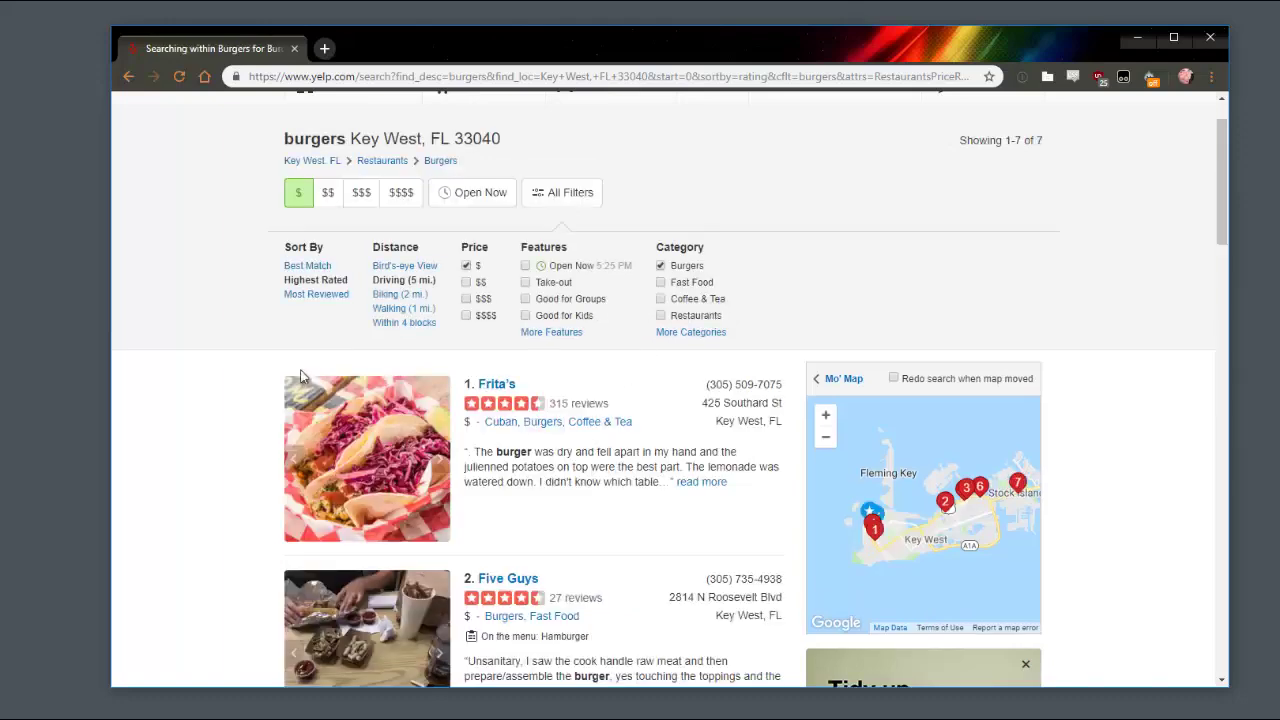
Step: Examine the sort, category and price range parameters in the filtered Yelp search URL
scroll(545, 415, down, 1)
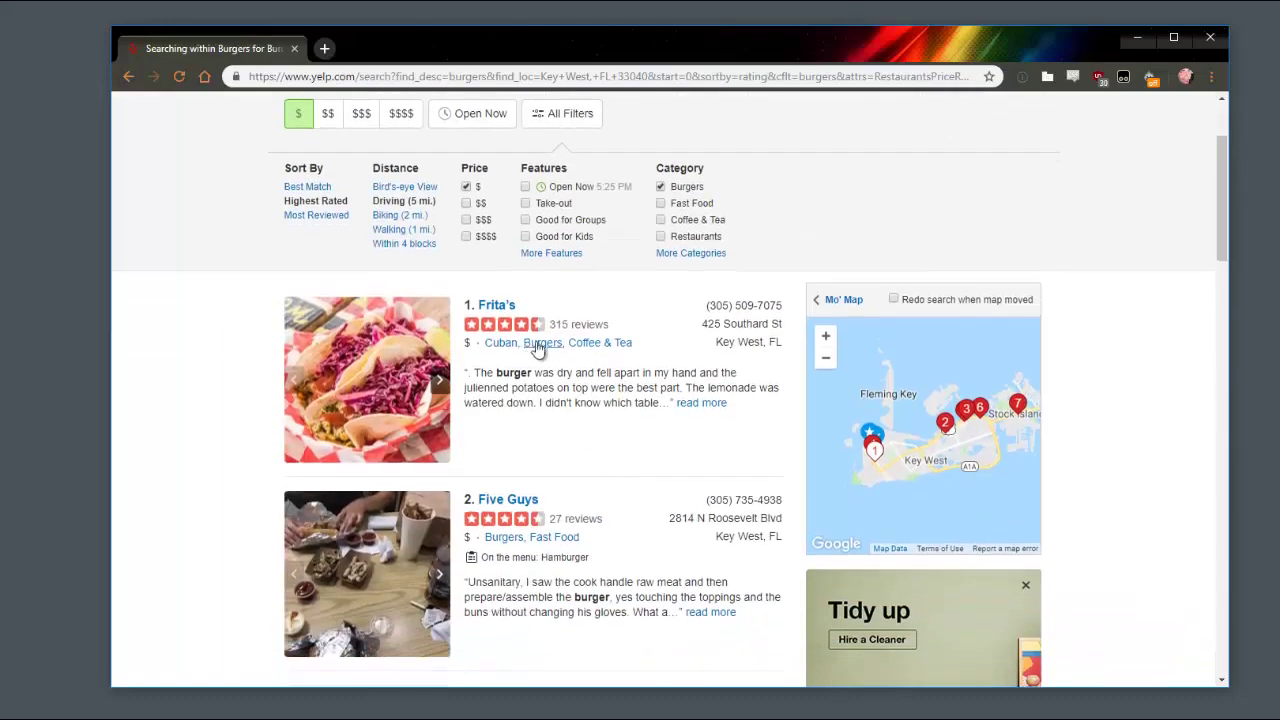
click(774, 84)
click(740, 82)
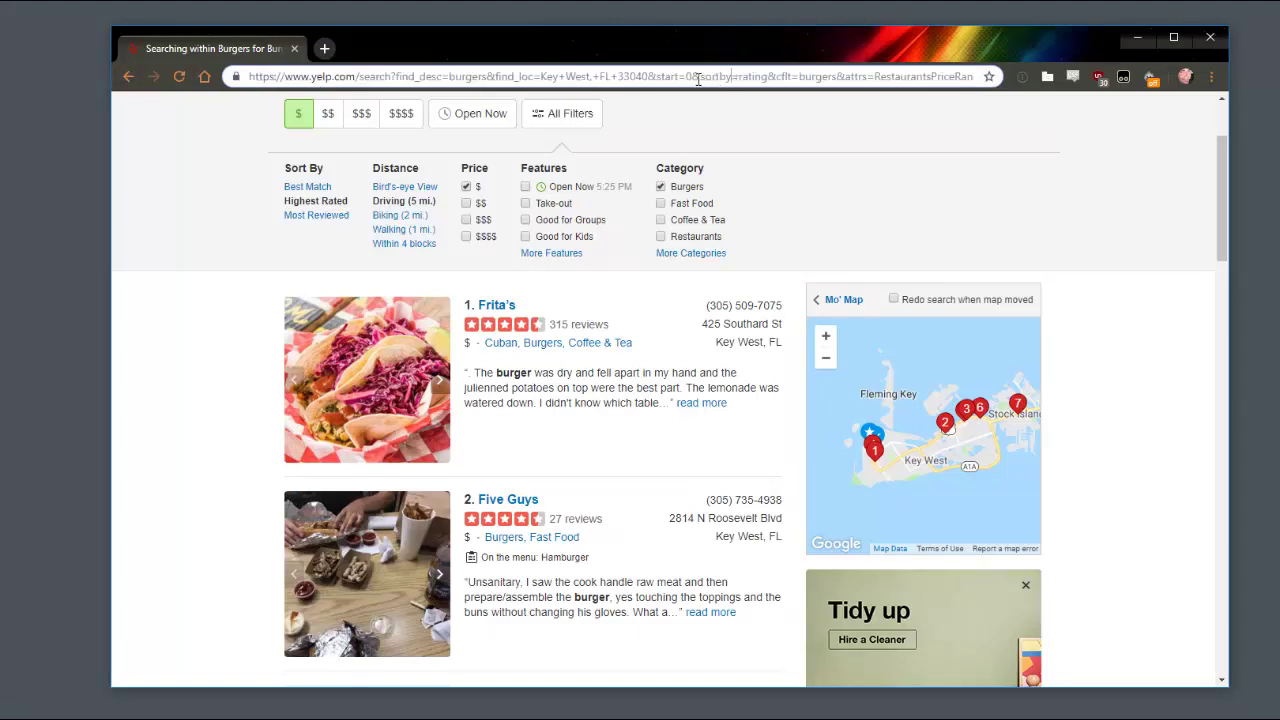
drag(698, 80, 841, 78)
click(779, 79)
click(848, 77)
drag(932, 76, 978, 77)
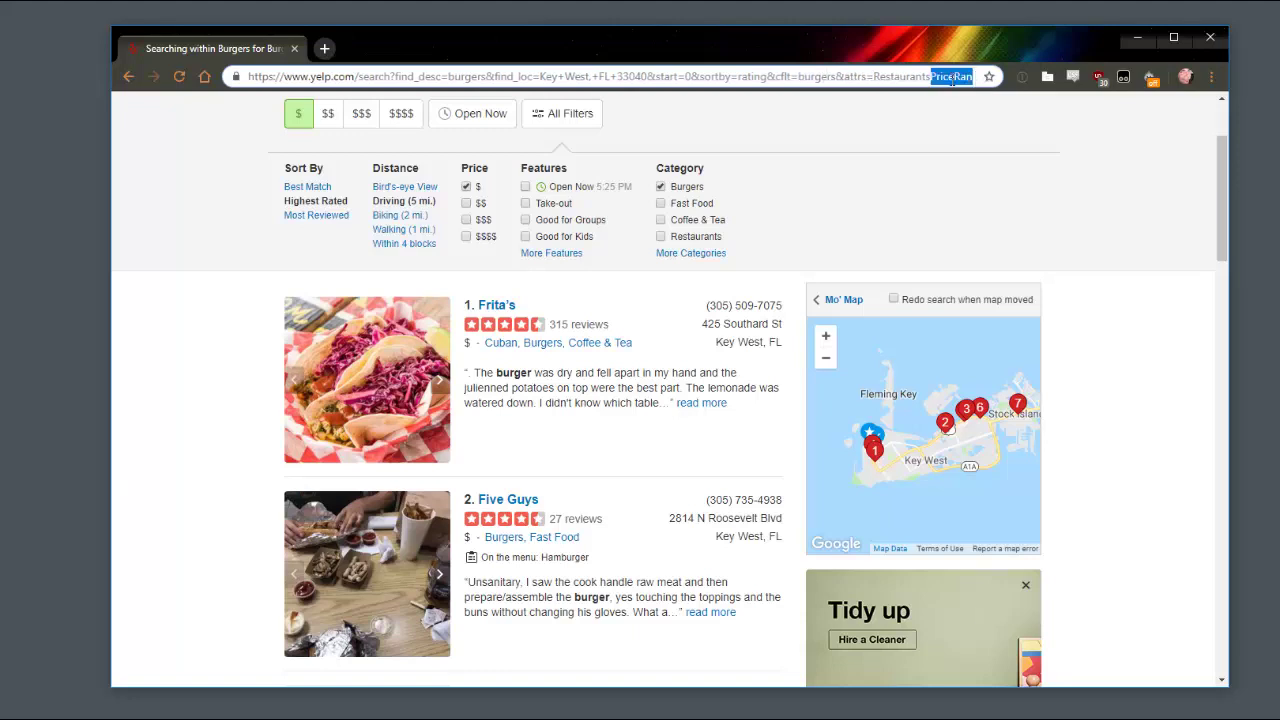
Step: Copy the full filtered Yelp search URL and paste it as the custom URL in Local Scraper with Yelp Full selected
click(950, 77)
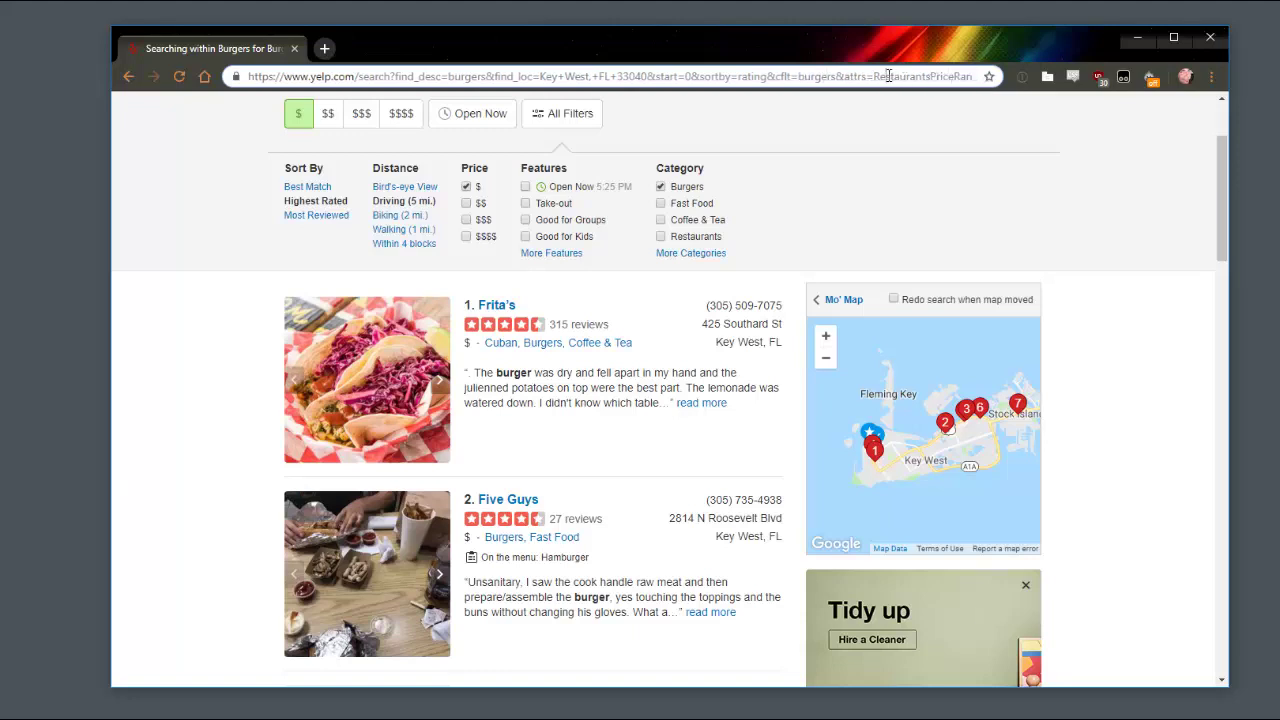
triple_click(889, 76)
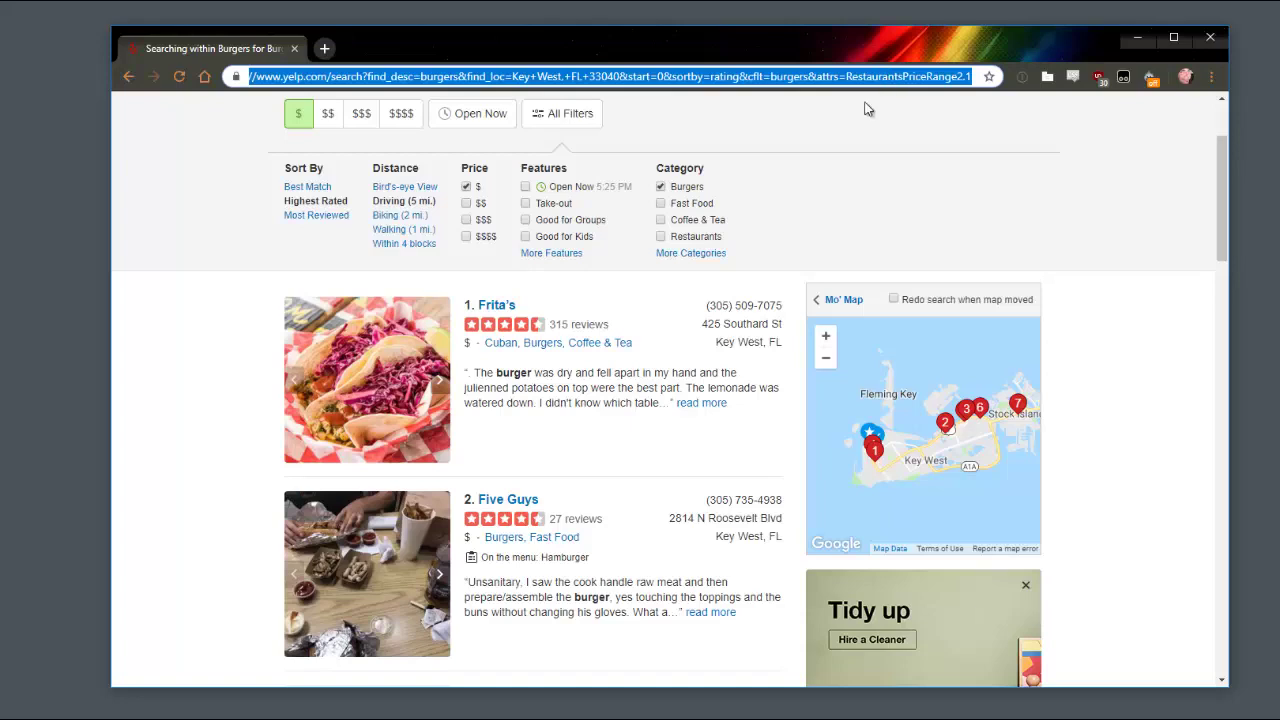
key(alt+Tab)
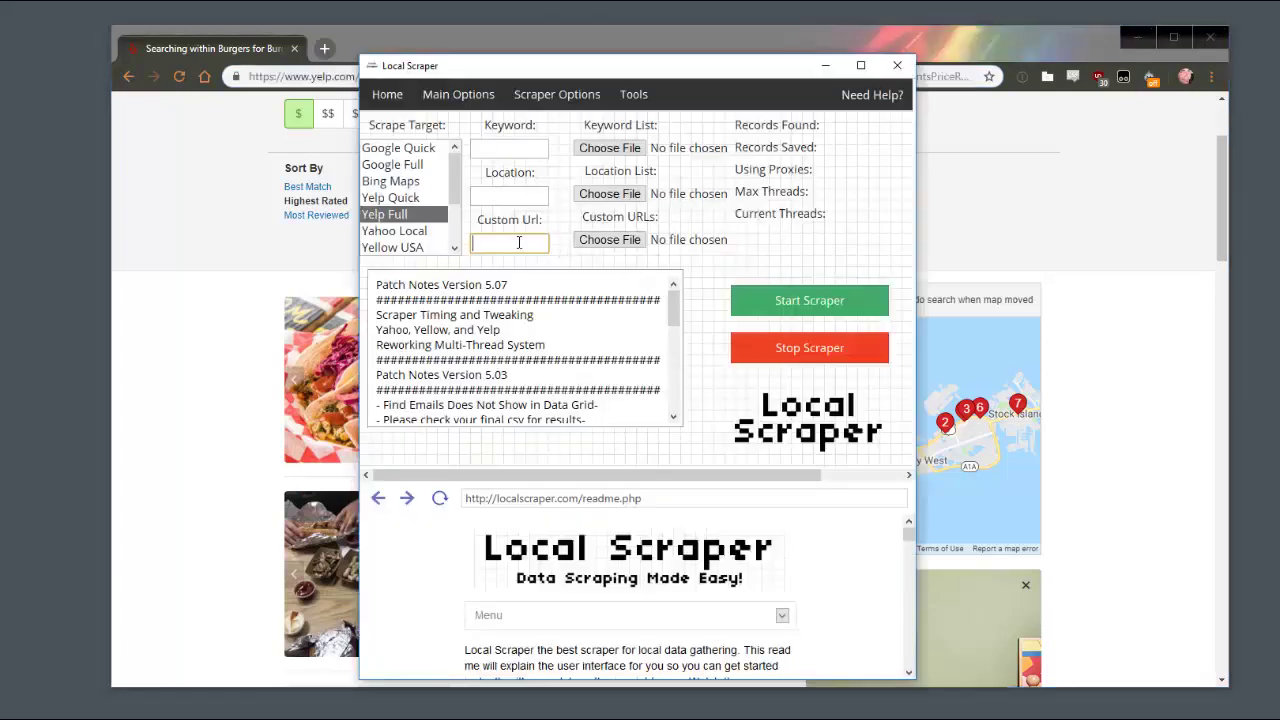
key(ctrl+v)
click(393, 216)
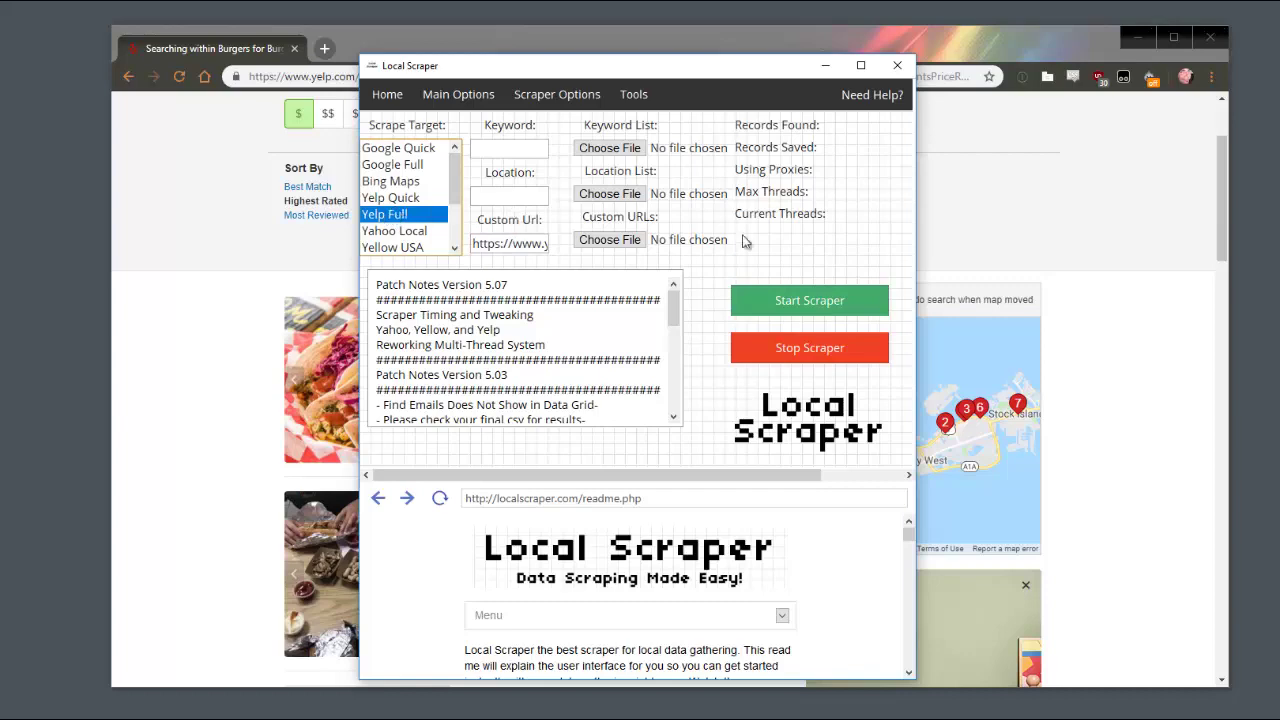
click(800, 304)
Step: Switch to the browser and review the filtered burger listings for Key West
click(262, 274)
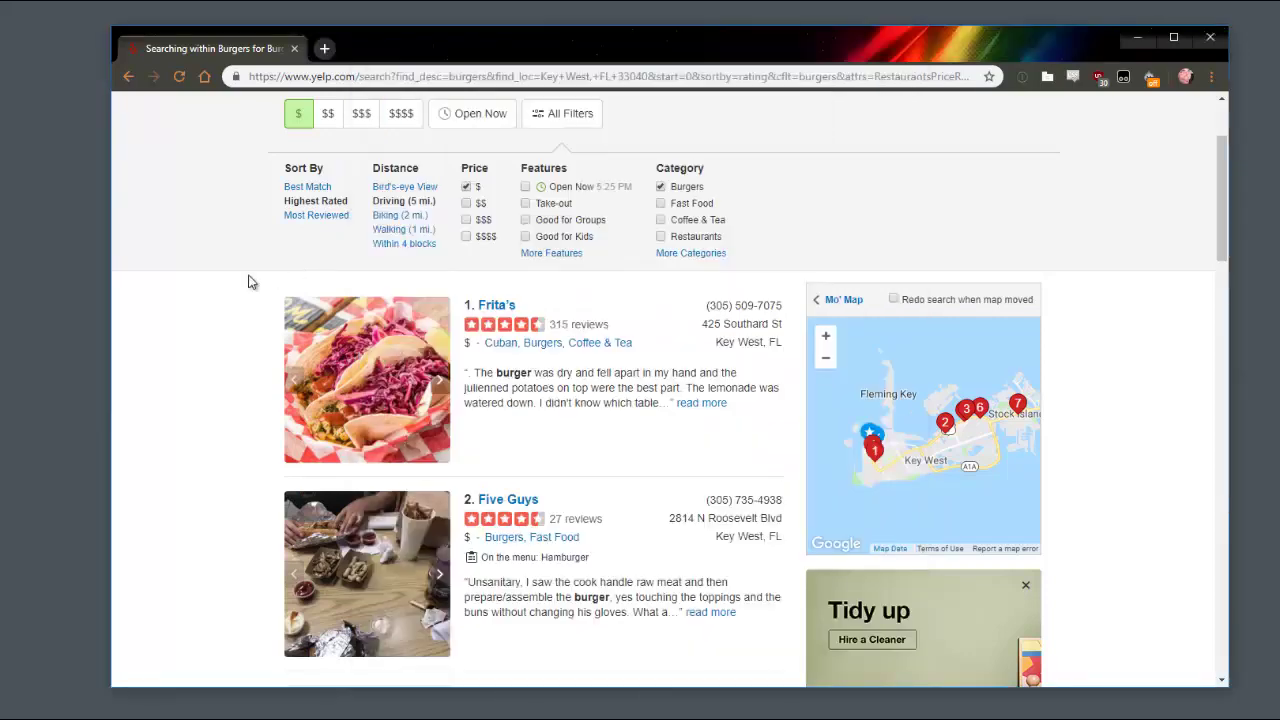
scroll(247, 284, down, 2)
scroll(245, 282, down, 3)
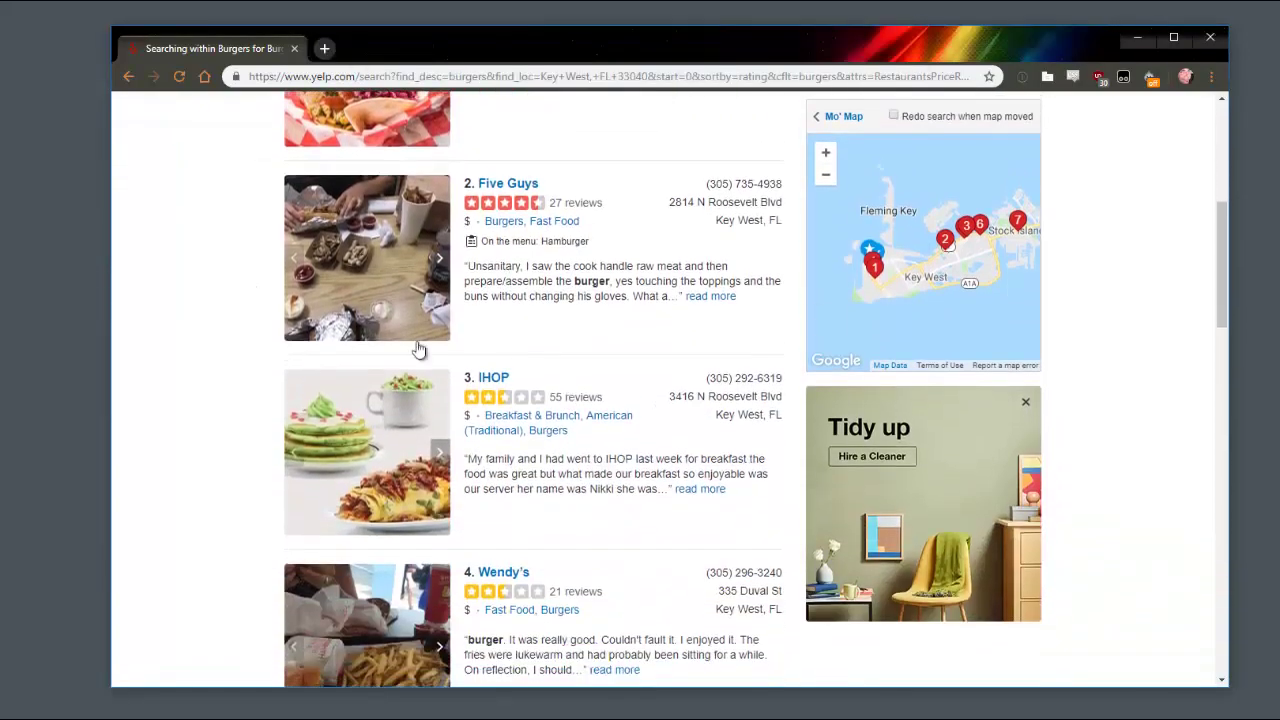
scroll(625, 410, down, 2)
scroll(571, 386, up, 6)
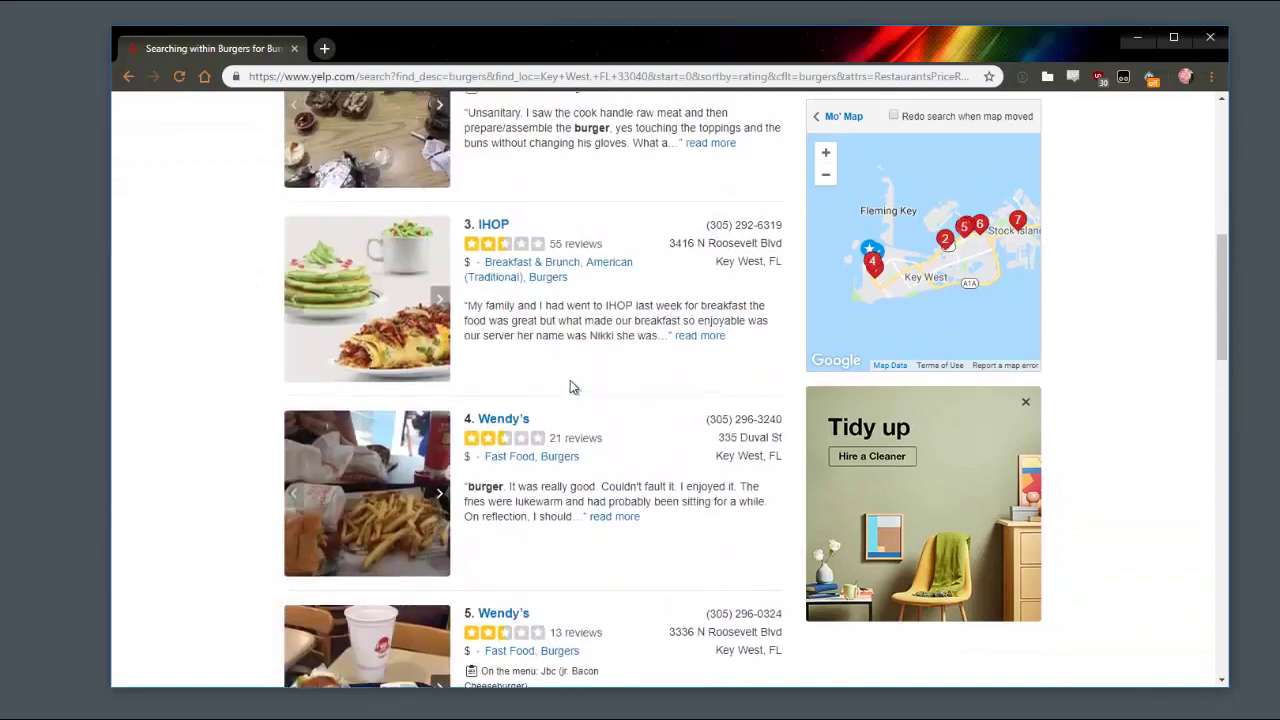
scroll(571, 380, up, 3)
scroll(414, 371, down, 2)
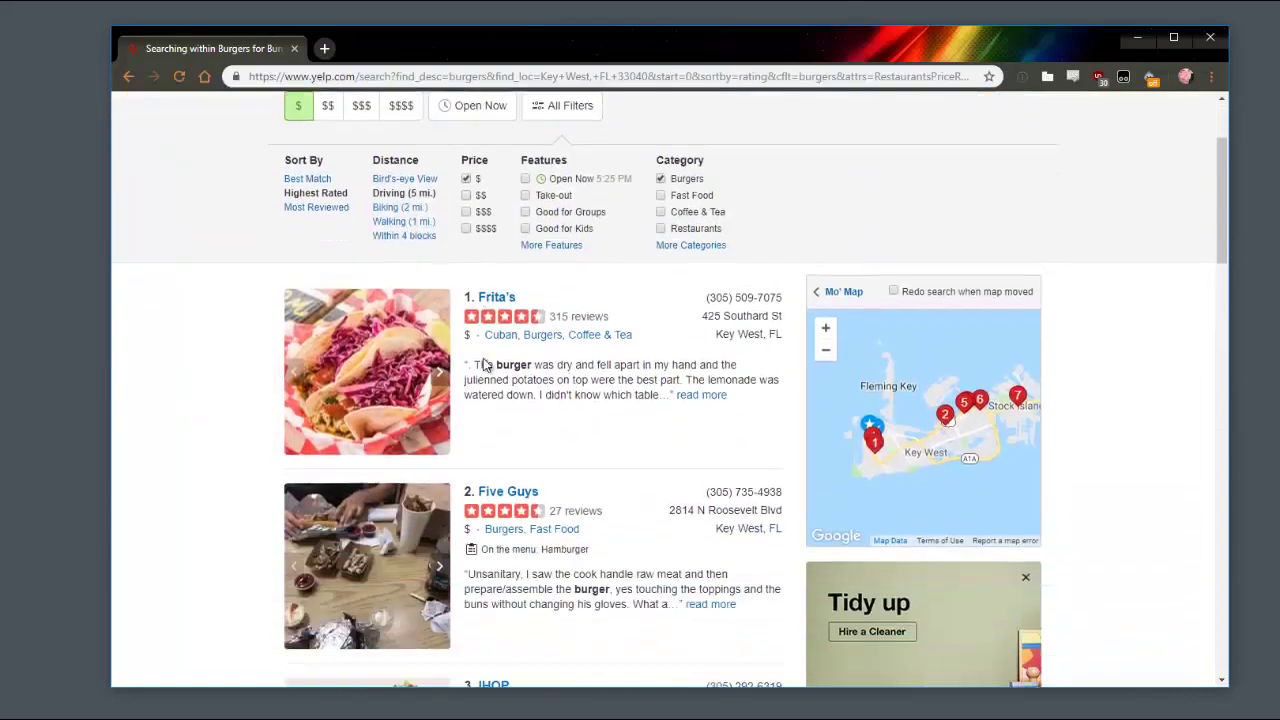
Step: Return to Local Scraper and clear the custom URL
key(alt+Tab)
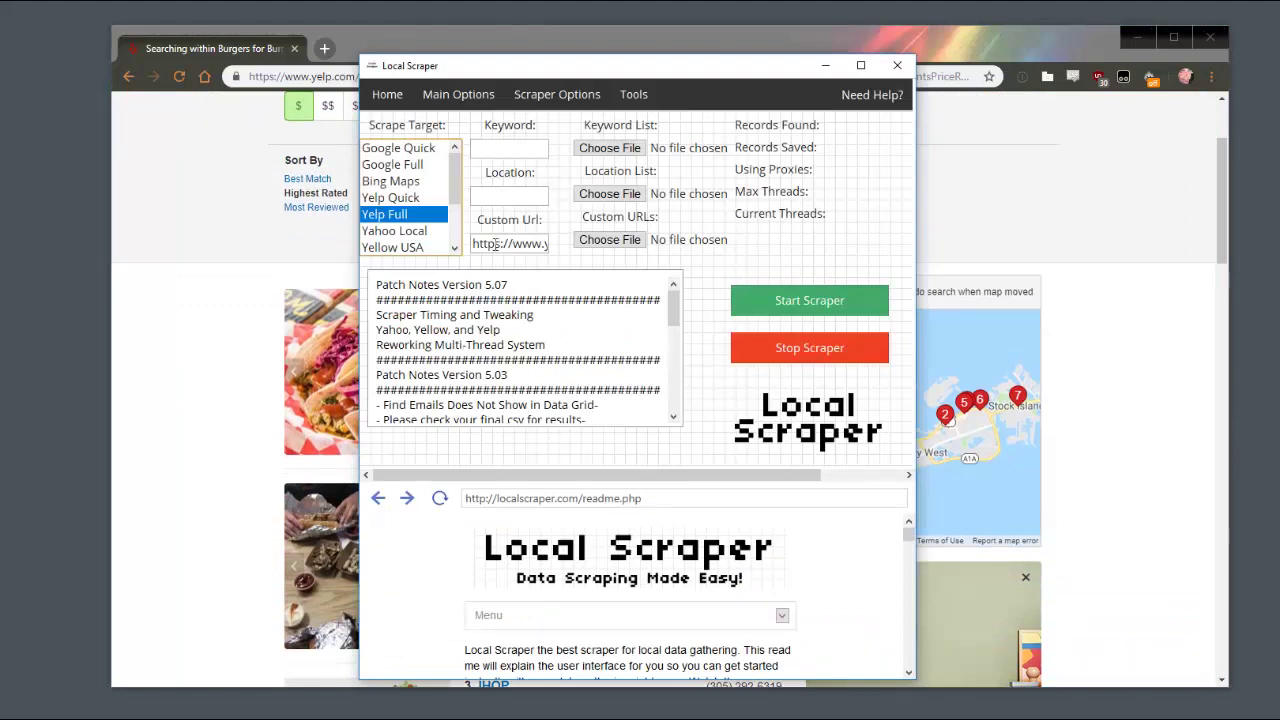
click(501, 243)
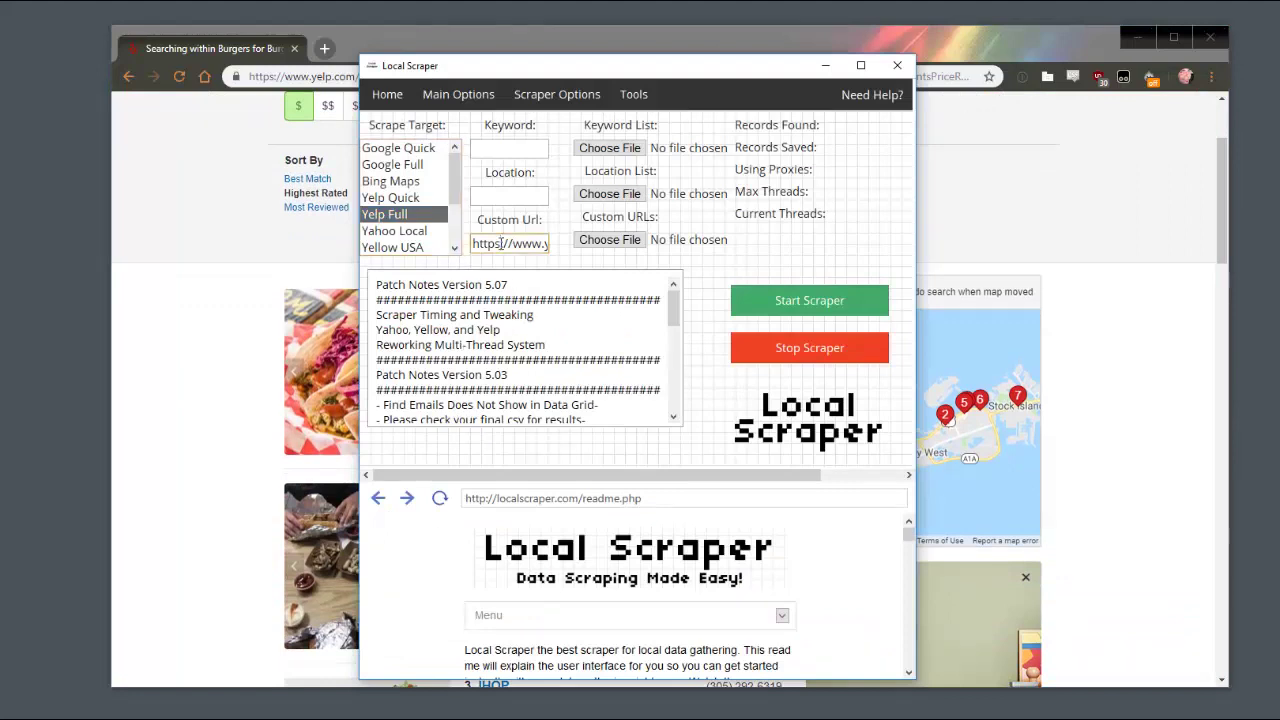
key(ctrl+a)
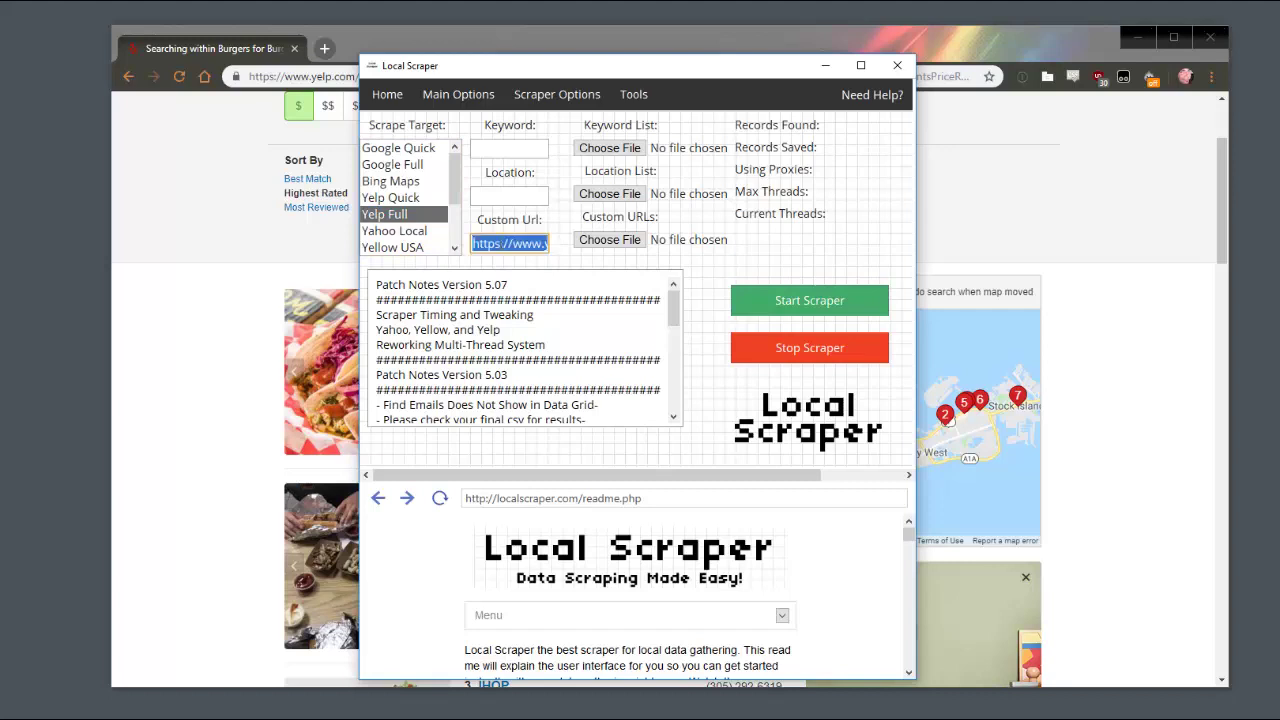
key(BackSpace)
click(508, 151)
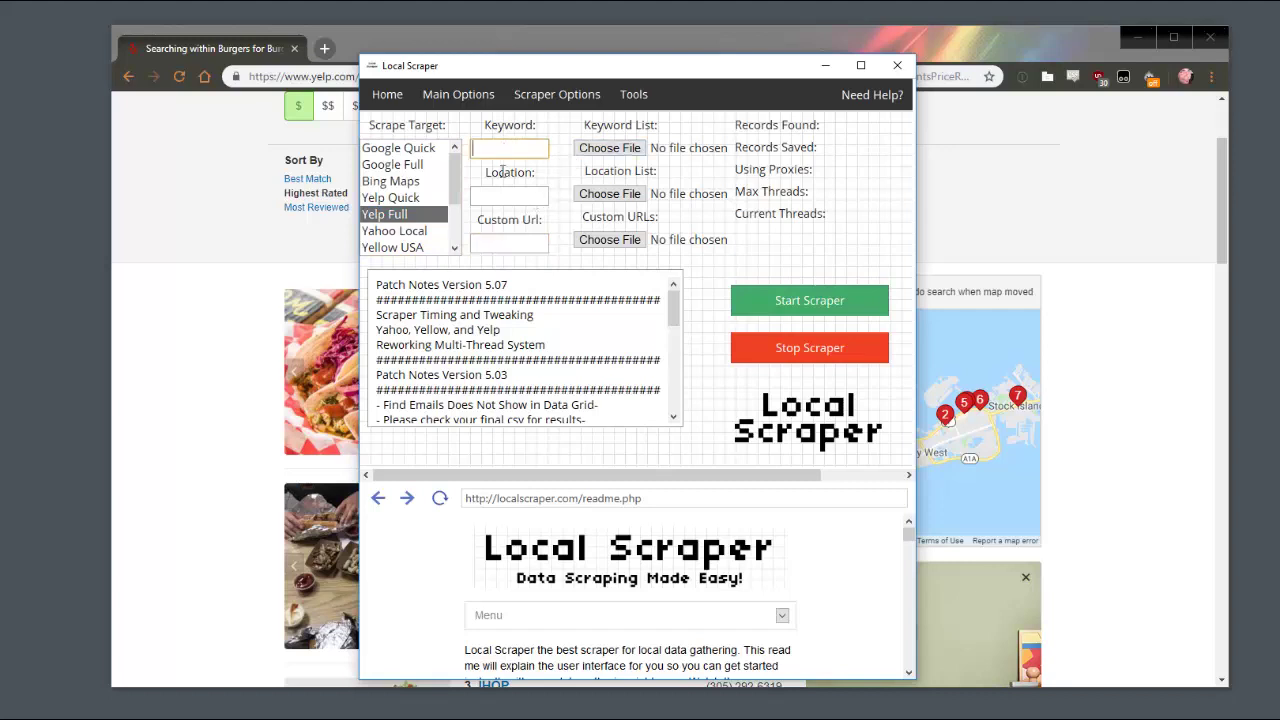
click(490, 196)
click(252, 296)
scroll(252, 297, down, 1)
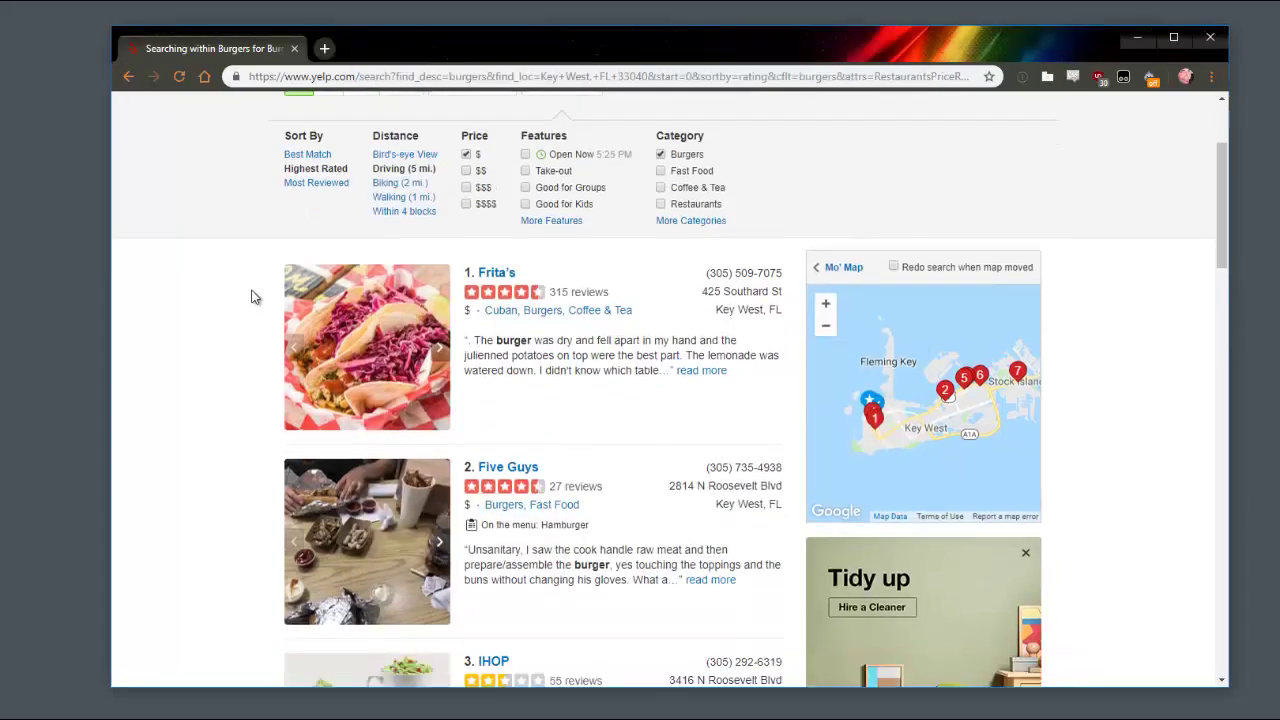
scroll(577, 349, up, 1)
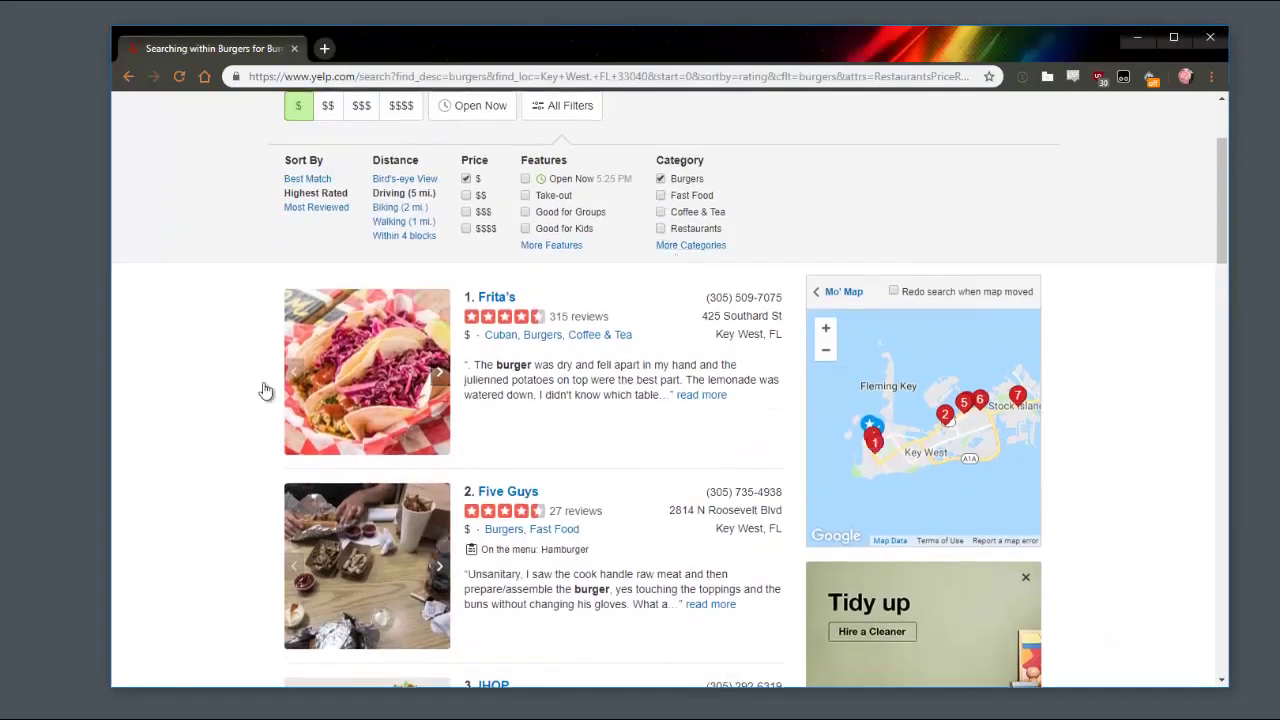
key(alt+Tab)
click(492, 242)
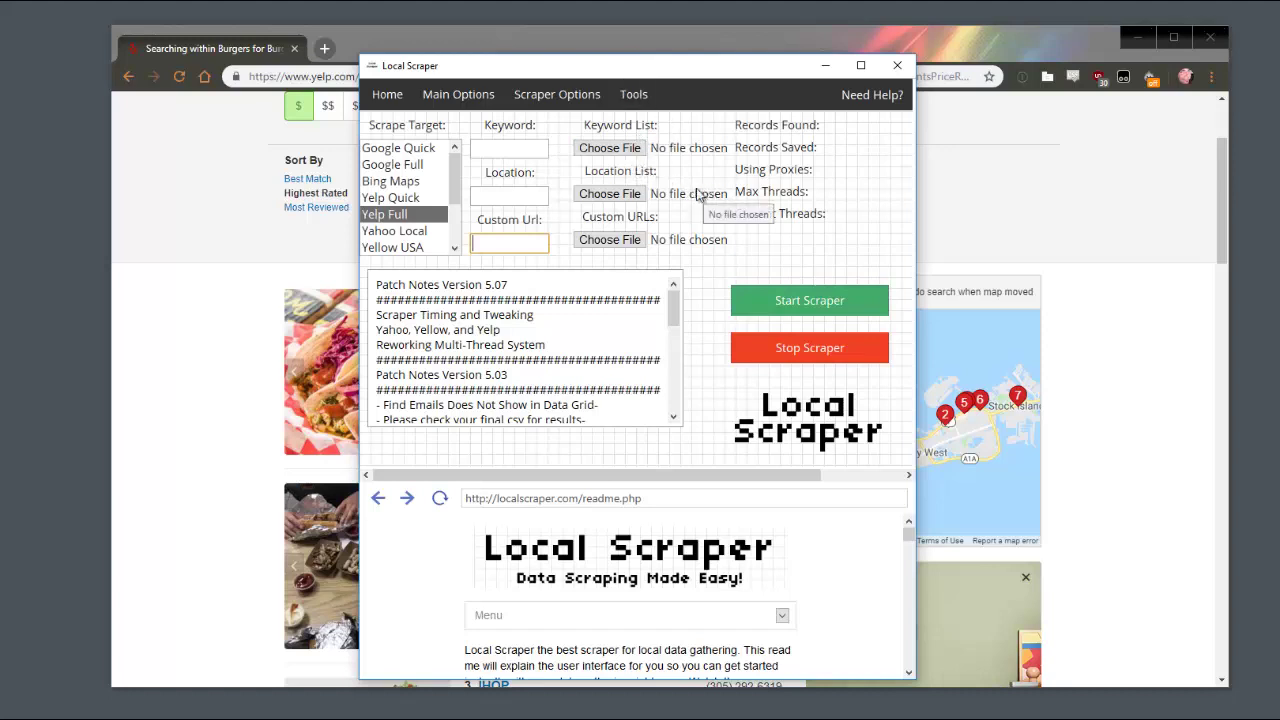
click(640, 129)
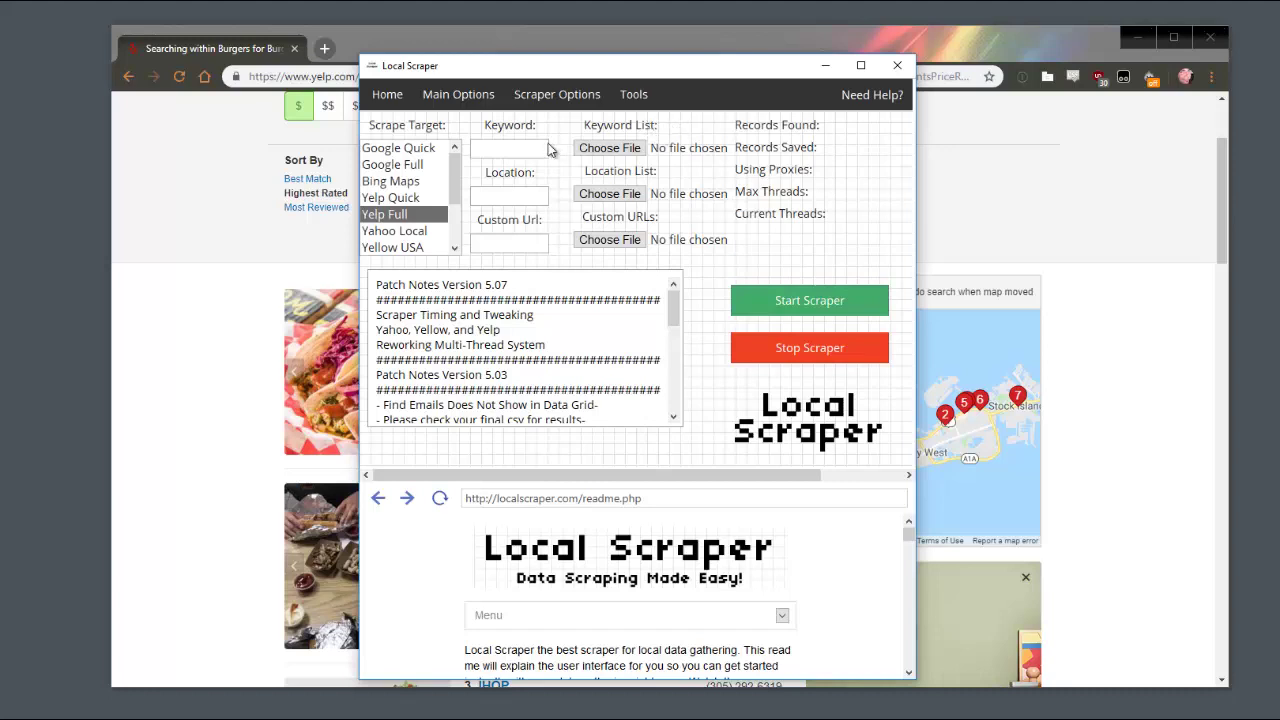
Step: Try "pizza" as the keyword, replace it with "brugers", and enter "key west, fl" as the location
click(524, 152)
text(pizza)
double_click(497, 148)
text(brugers)
click(505, 195)
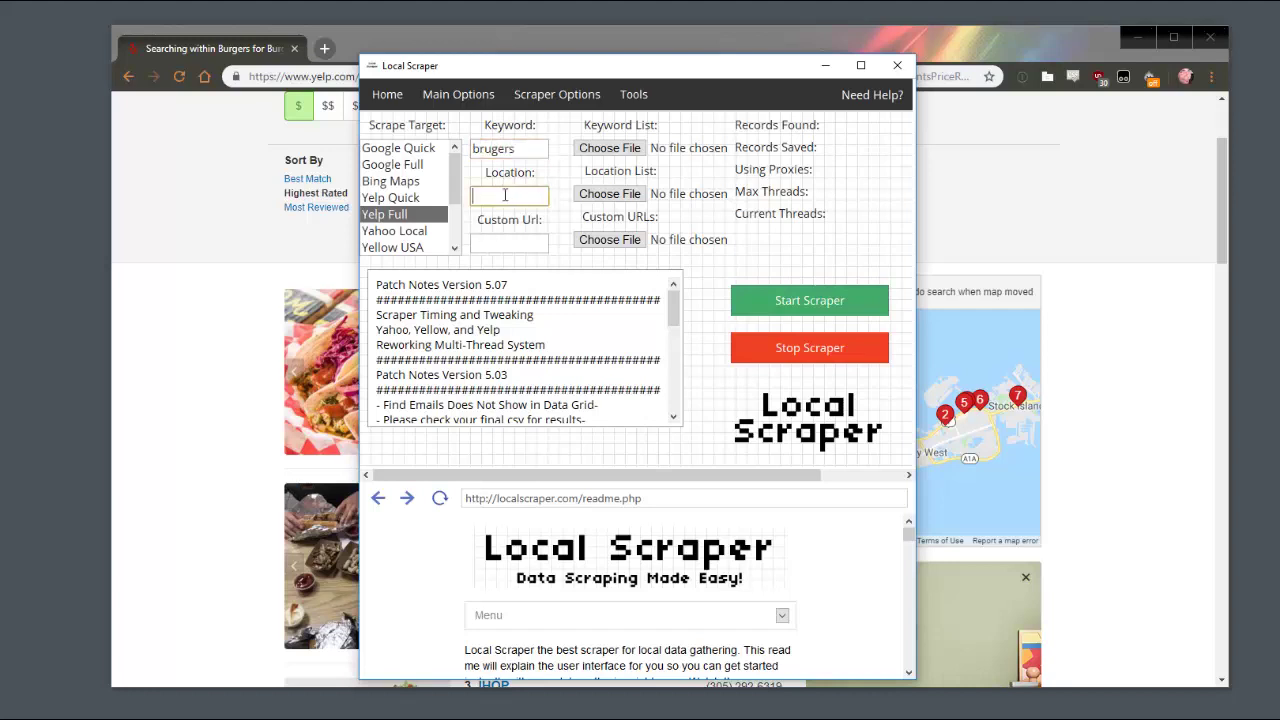
text(key west, fl)
Step: Replace the search keyword with "pizza"
click(512, 148)
drag(522, 148, 466, 148)
click(523, 150)
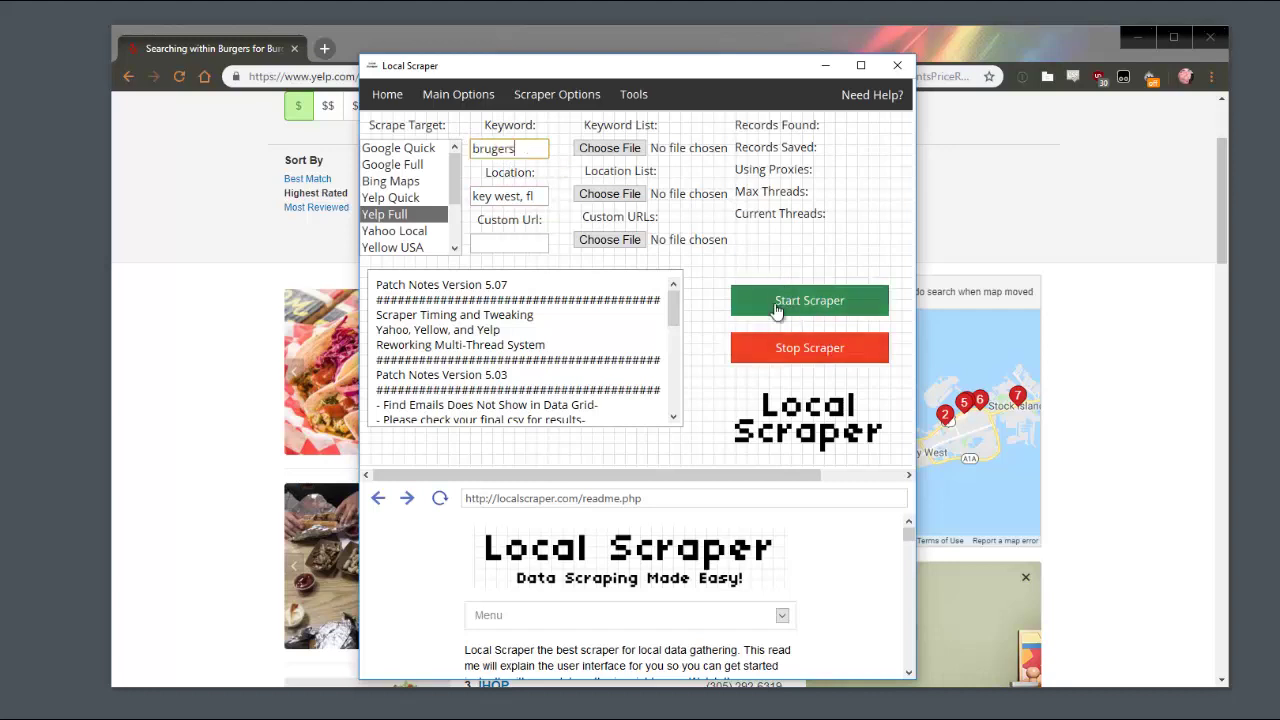
key(ctrl+a)
text(p)
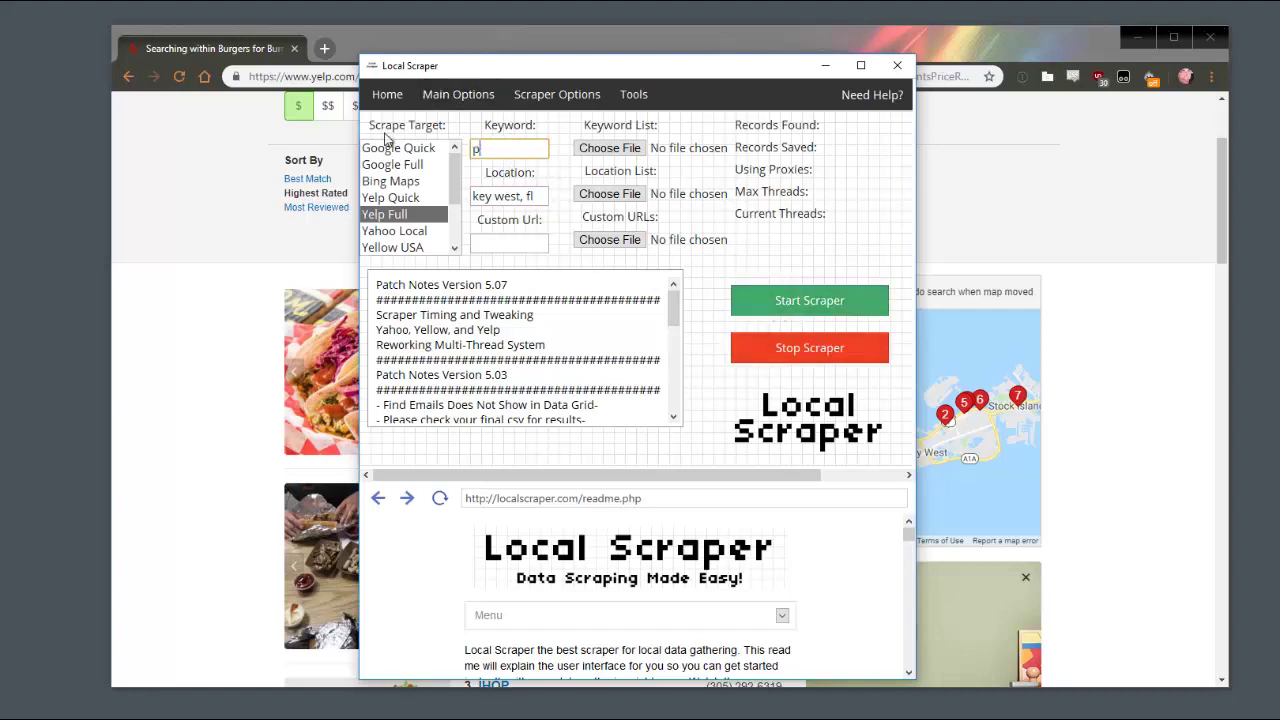
text(izza)
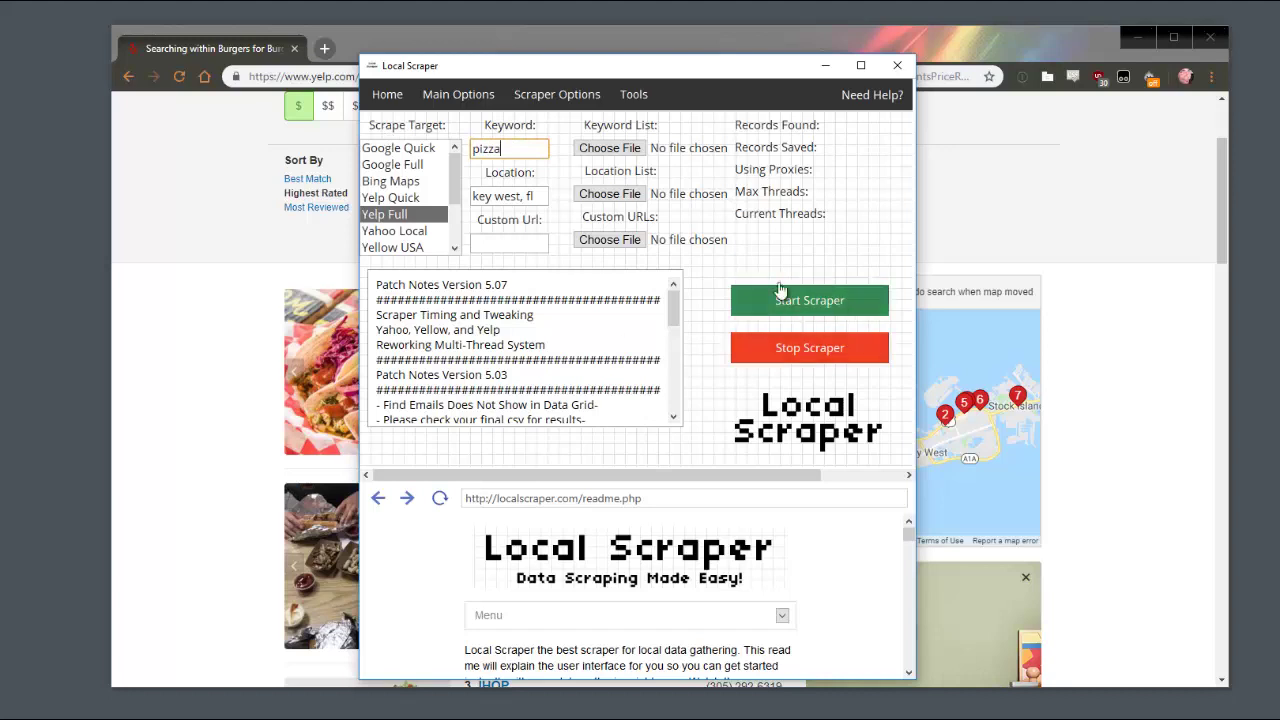
Step: Clear both the search keyword and the location
key(ctrl+a)
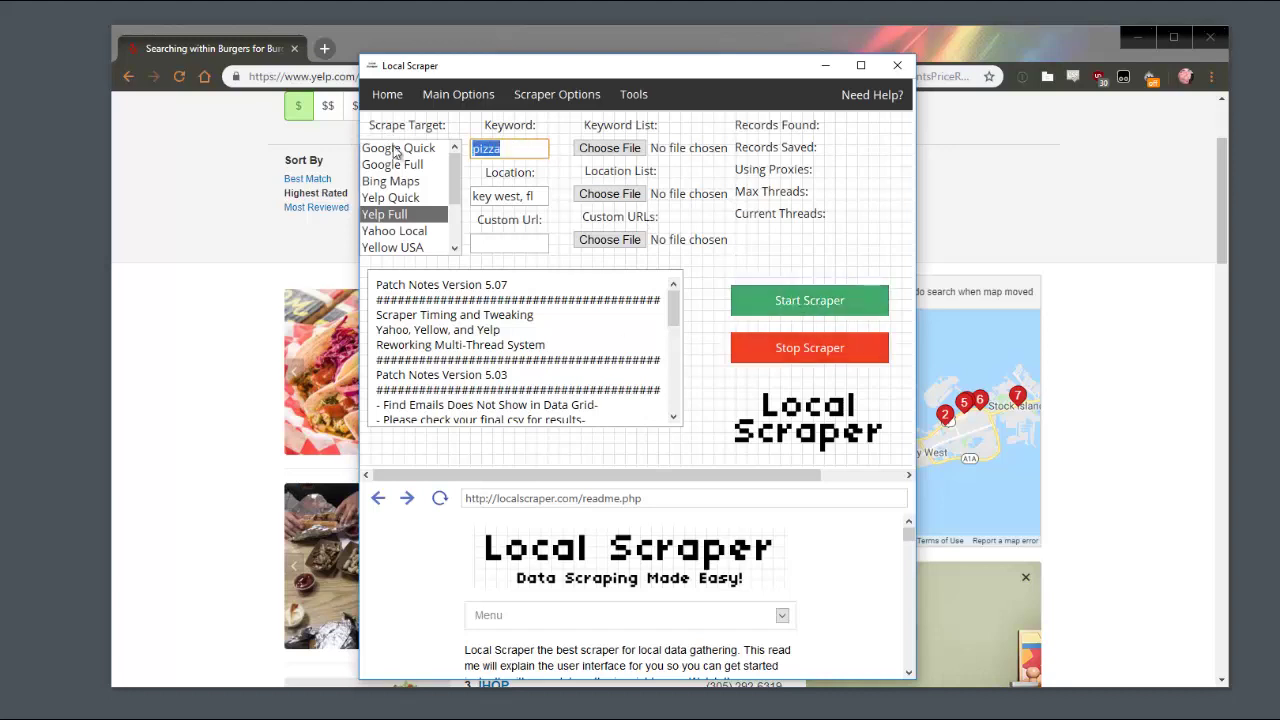
key(BackSpace)
click(542, 197)
key(ctrl+a)
key(BackSpace)
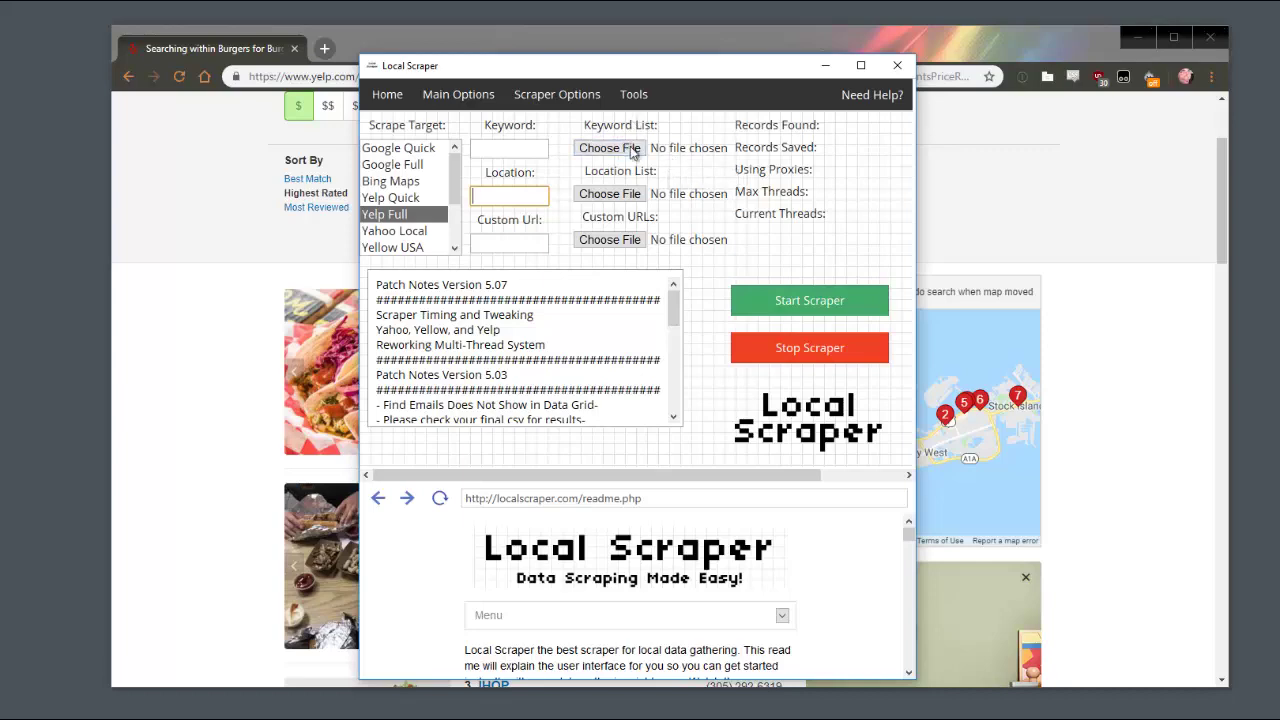
Step: Open the file chooser for the location list and cancel it without picking a file
click(697, 190)
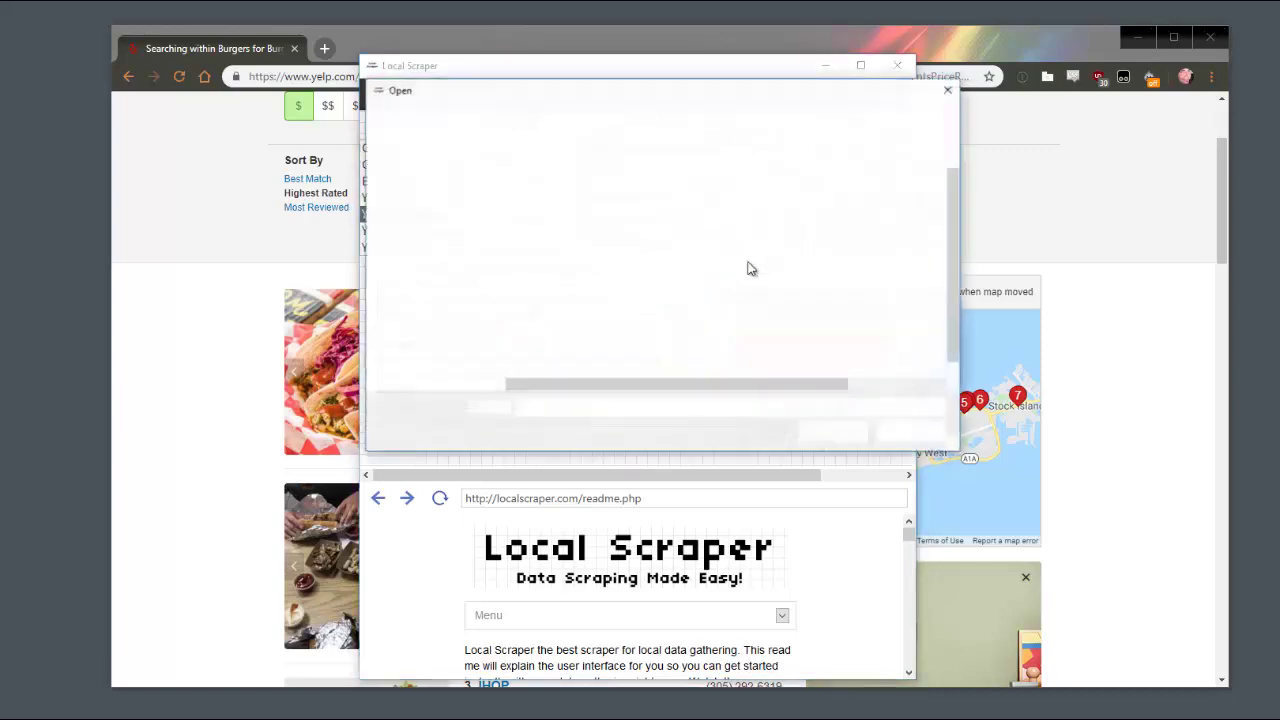
click(915, 432)
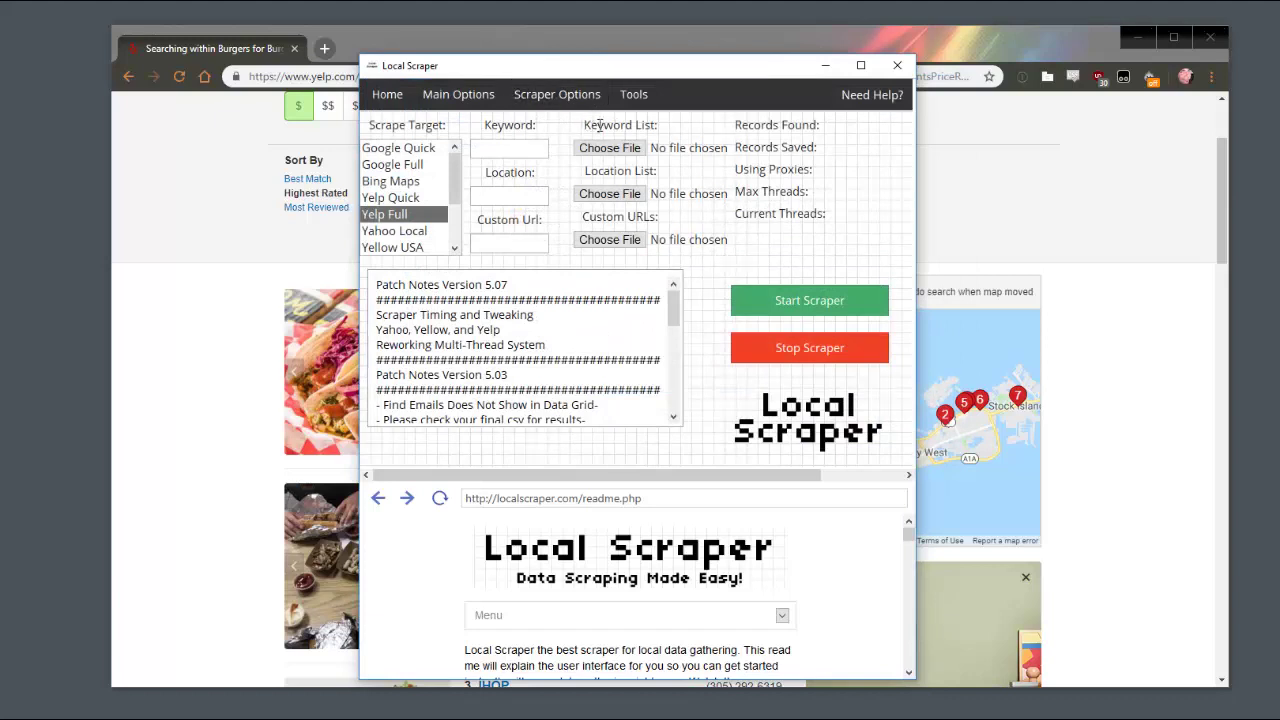
drag(584, 125, 654, 126)
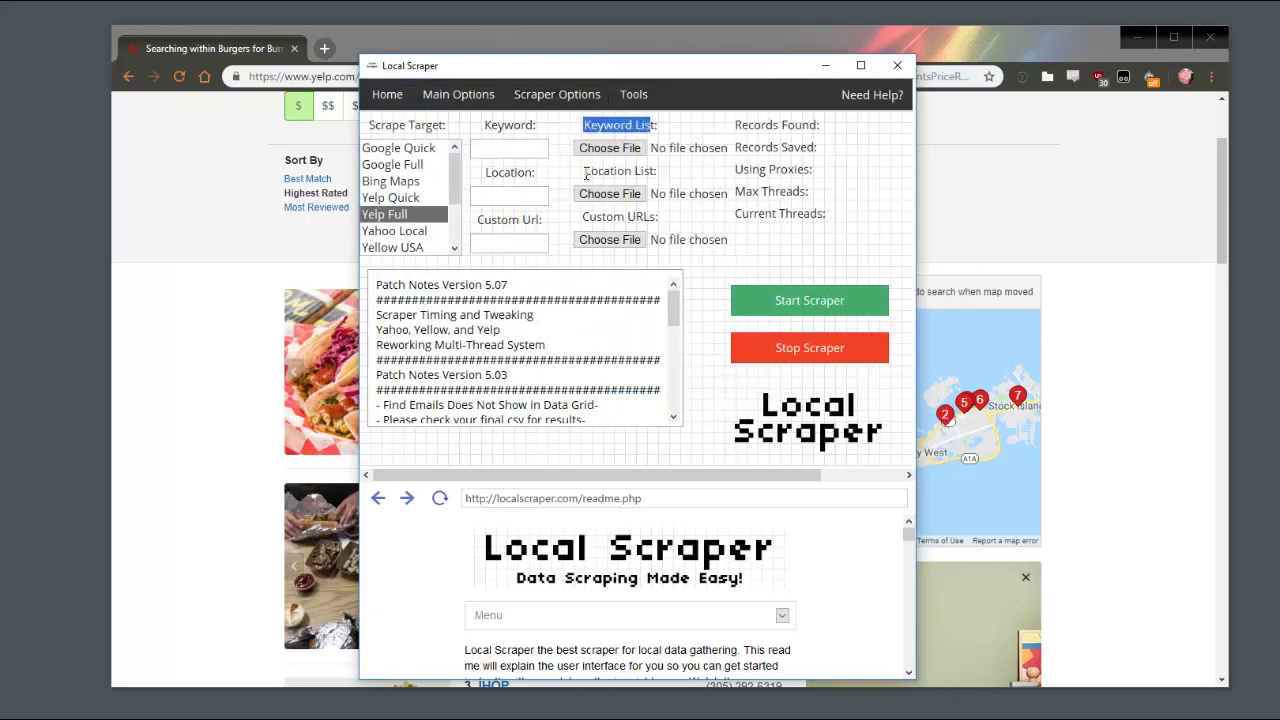
drag(585, 171, 676, 175)
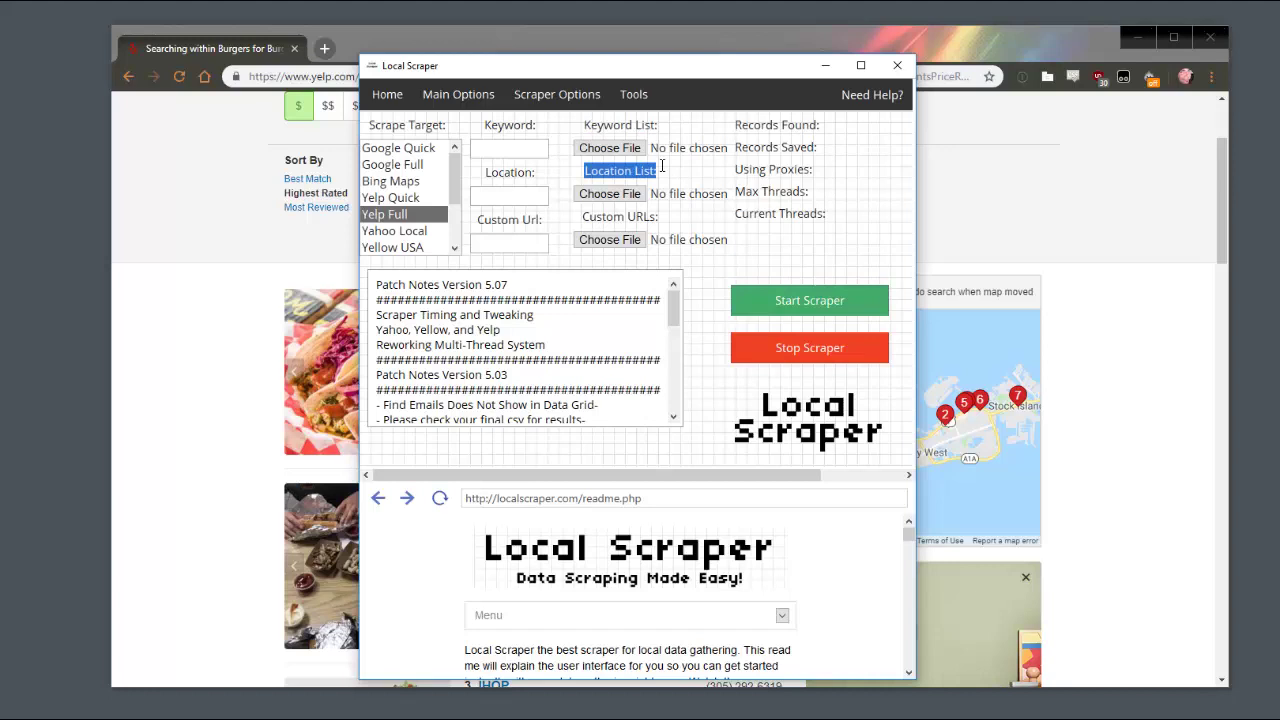
click(594, 122)
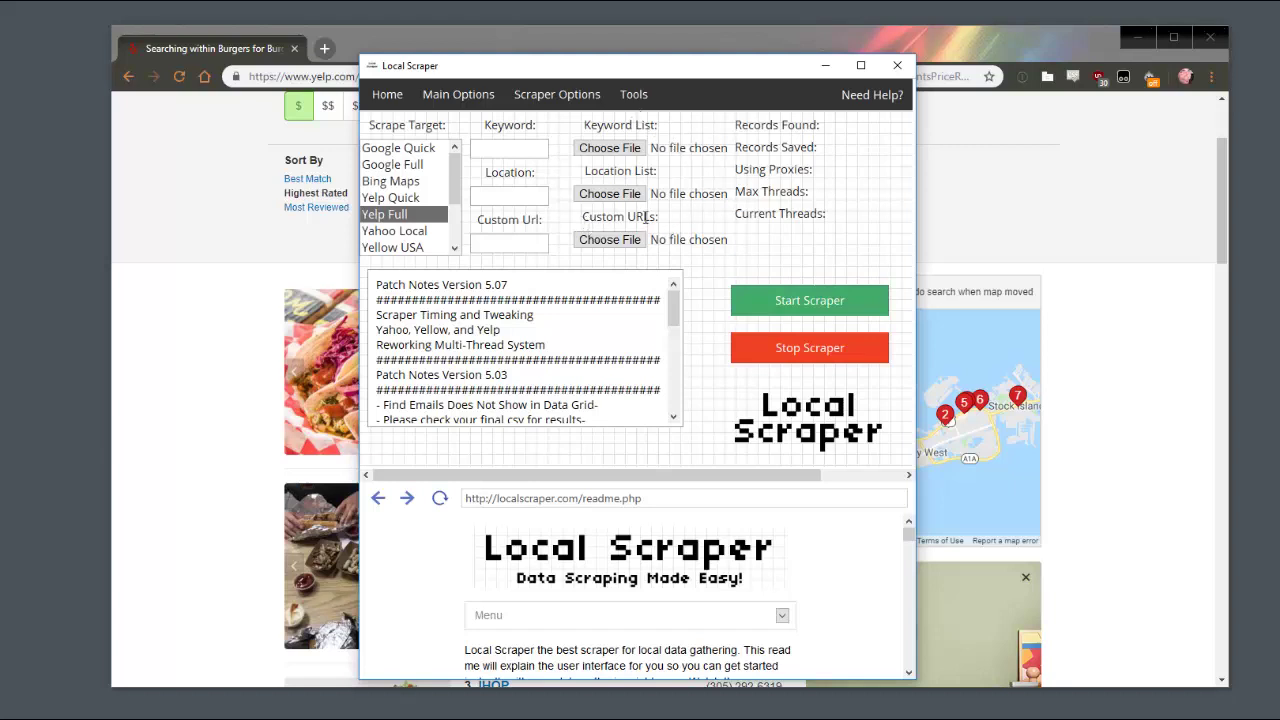
click(240, 147)
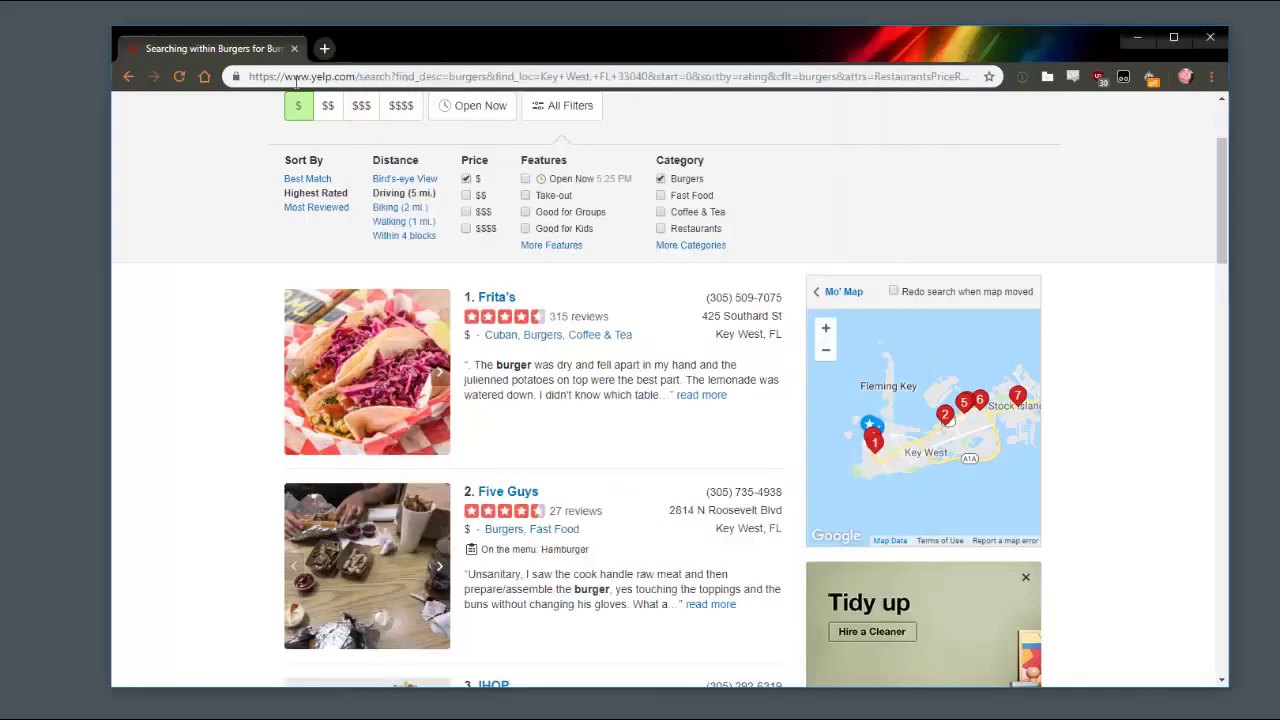
click(372, 84)
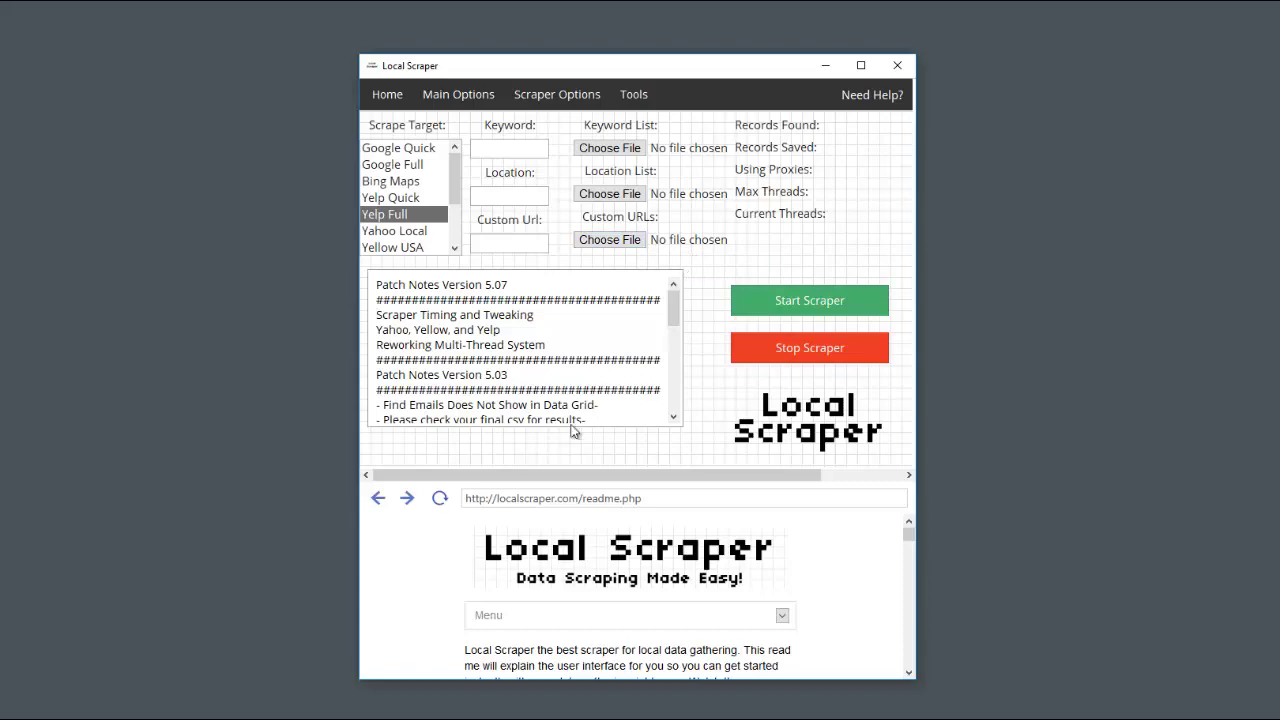
Step: Read through the version patch notes and point out the Records Found statistic
scroll(550, 339, down, 5)
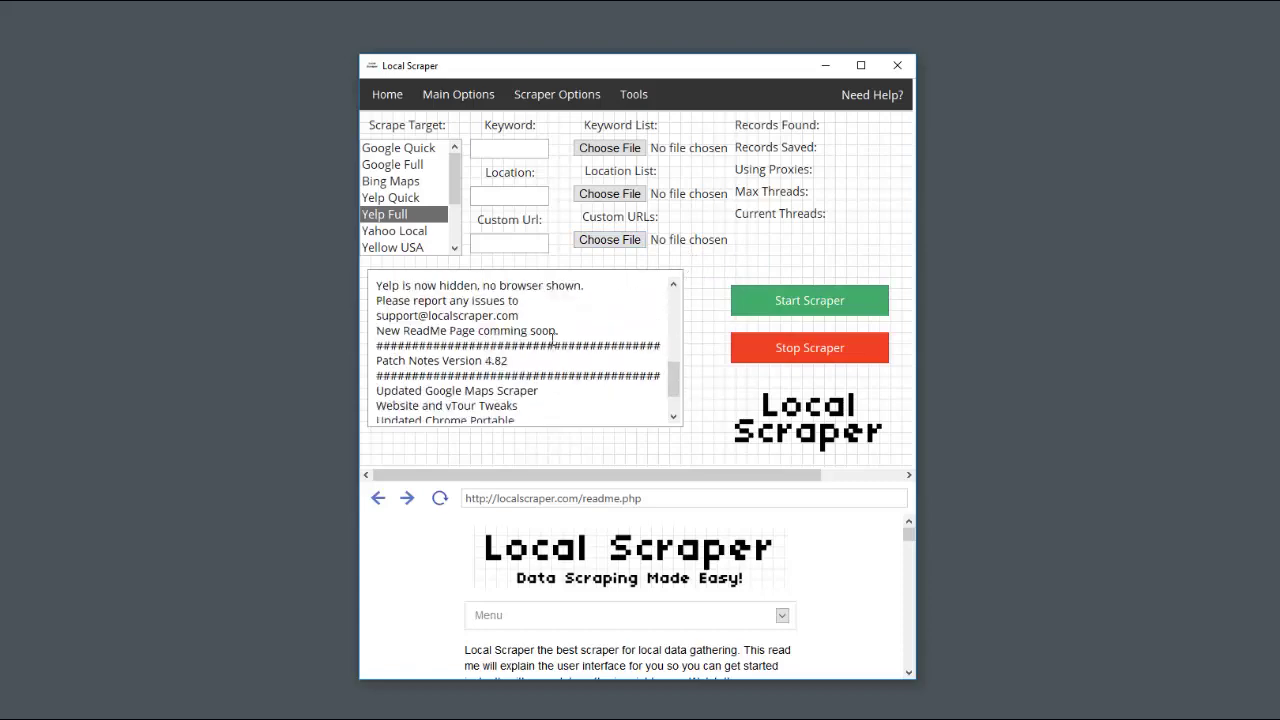
scroll(551, 339, up, 5)
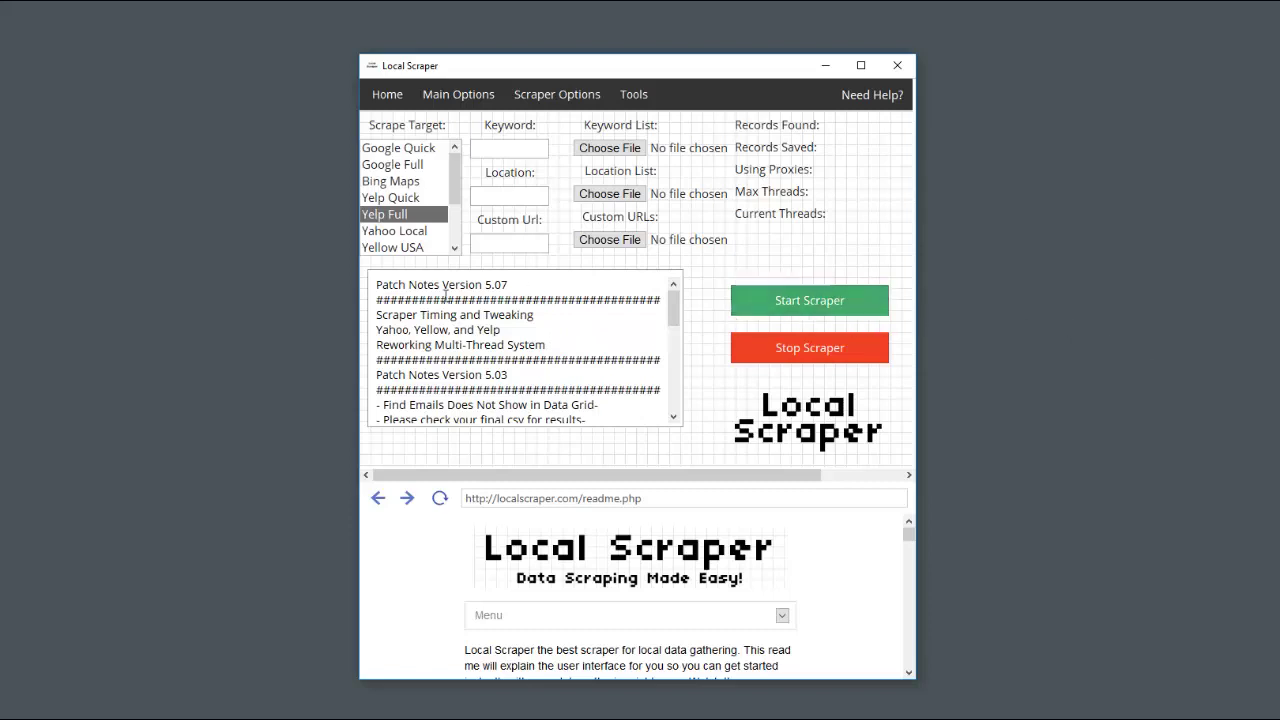
scroll(577, 304, down, 2)
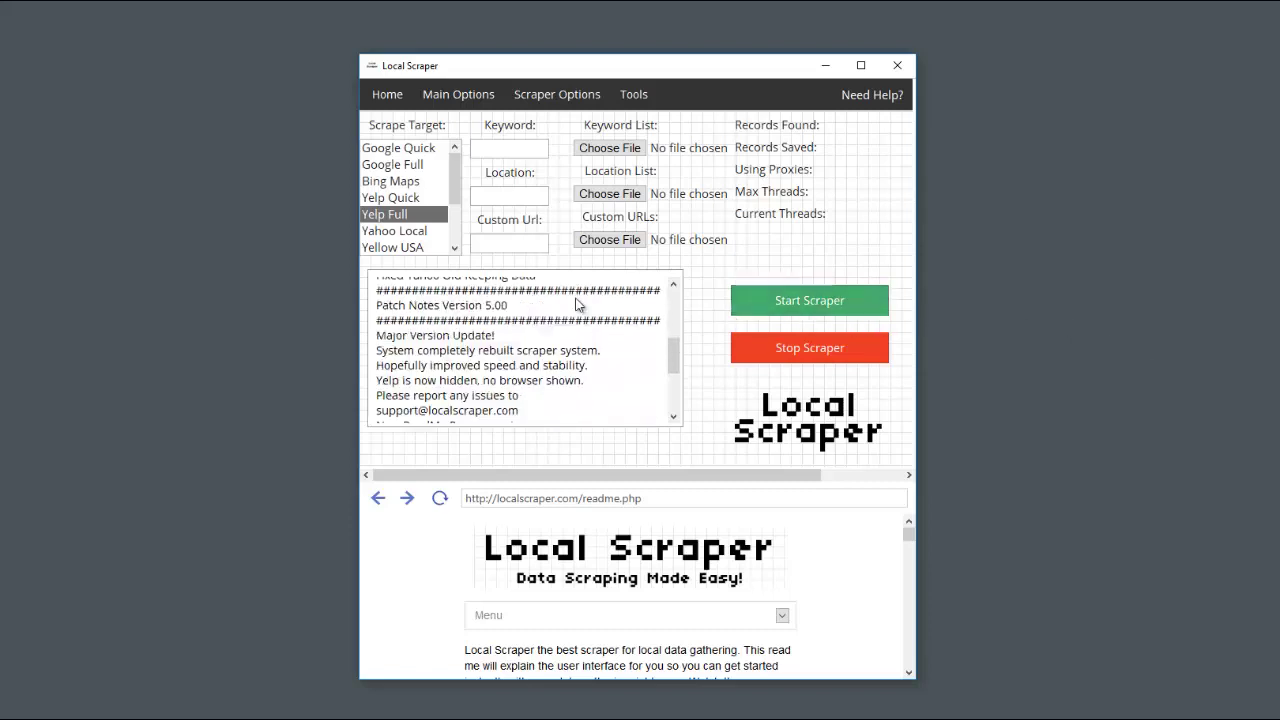
scroll(575, 302, down, 2)
scroll(575, 302, up, 4)
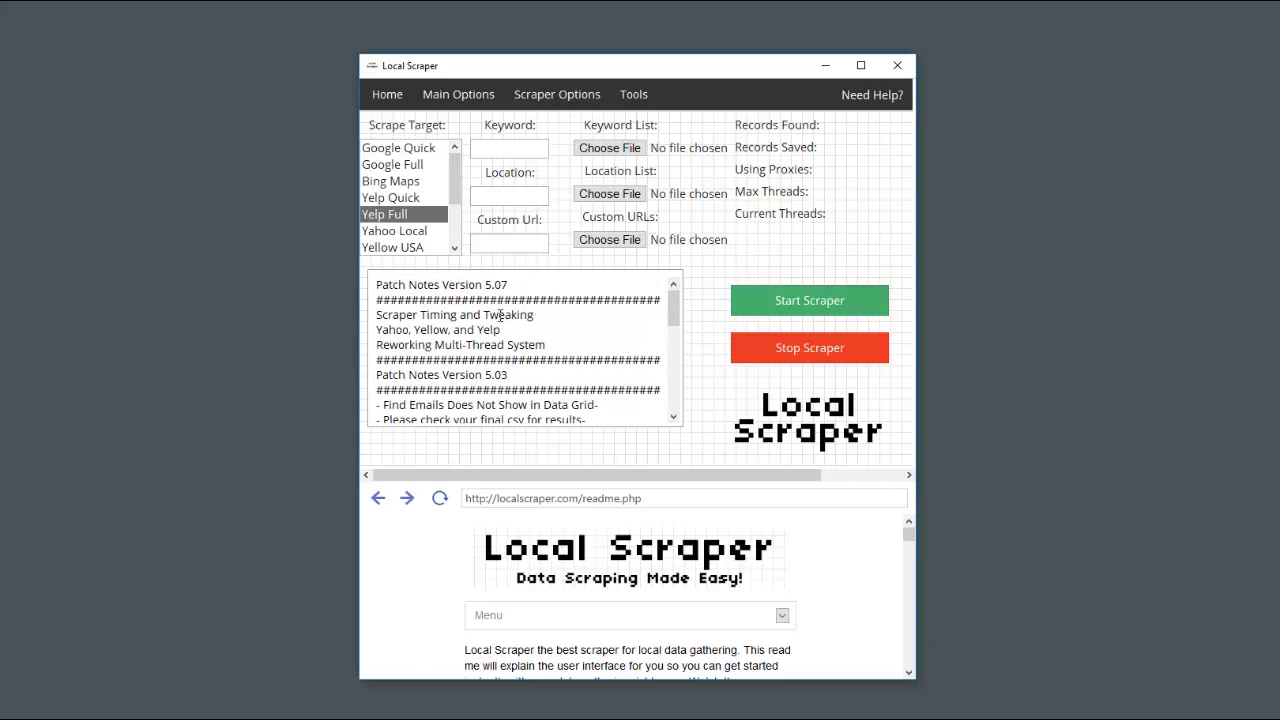
scroll(500, 316, down, 3)
scroll(510, 314, up, 4)
drag(736, 125, 804, 124)
click(827, 128)
Step: Browse the embedded readme page down to its Quick Start Guide section
scroll(420, 558, down, 5)
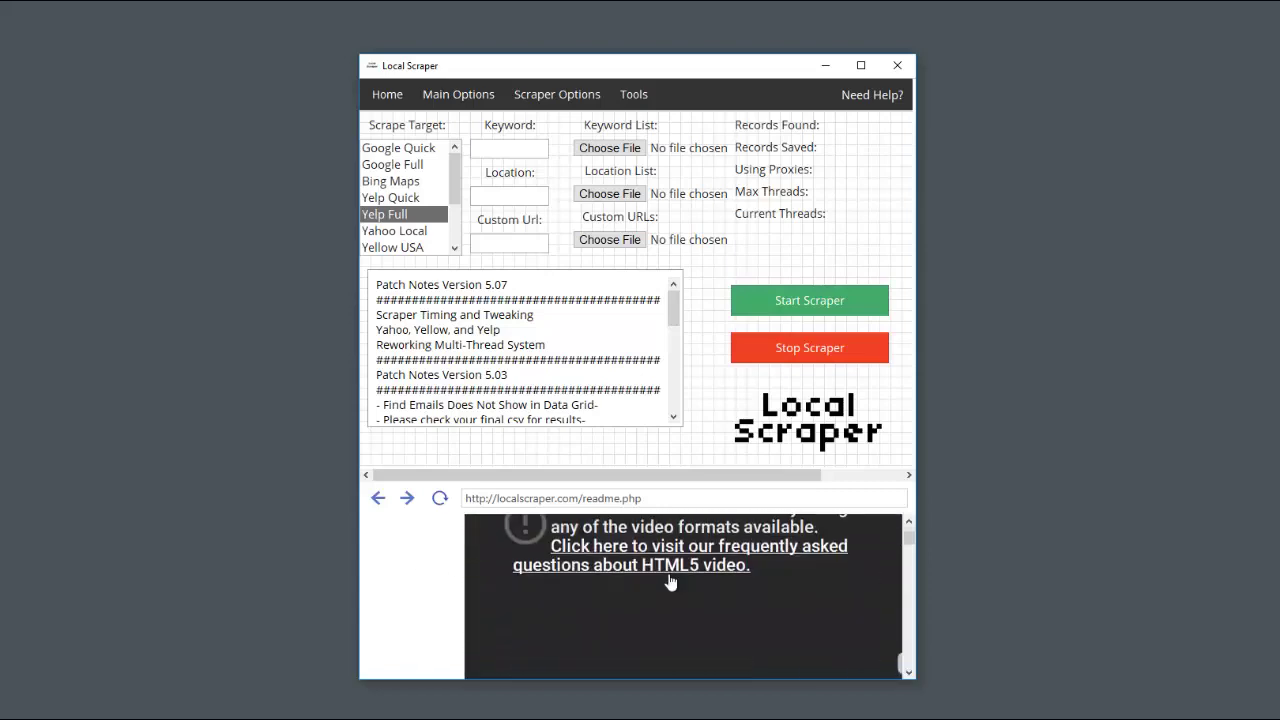
scroll(672, 583, up, 5)
scroll(740, 580, down, 7)
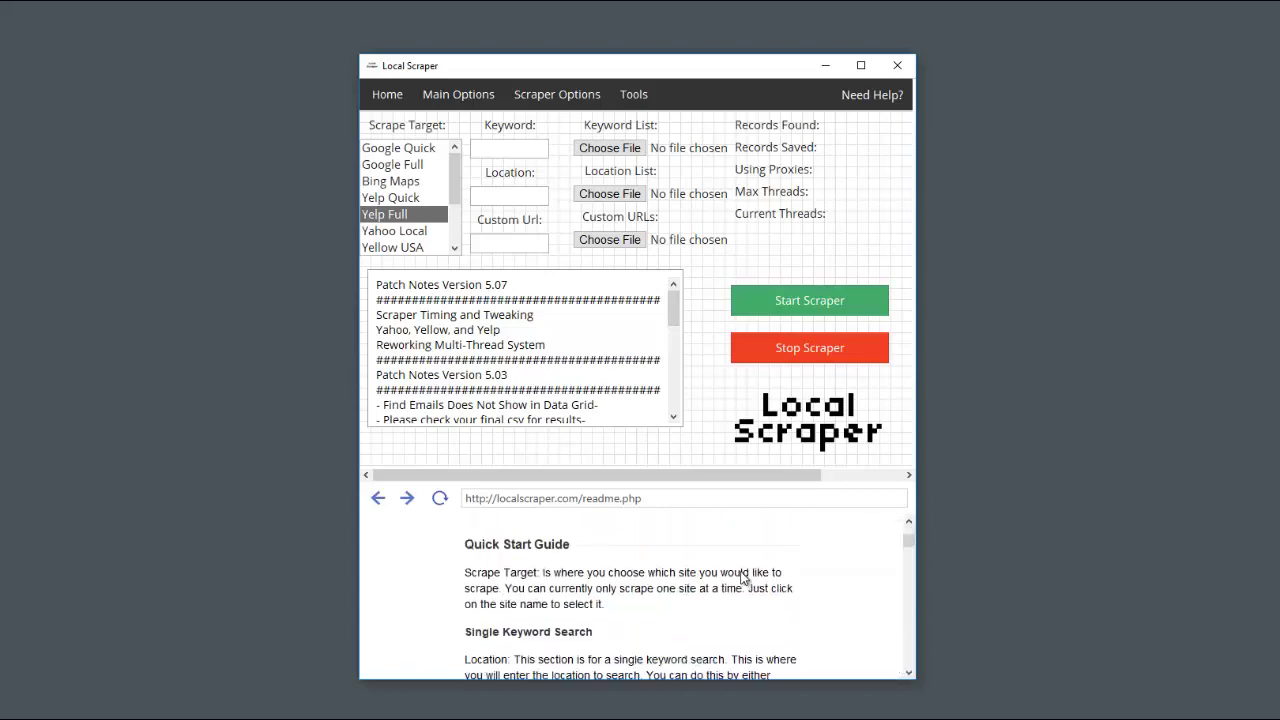
Step: Open the main options and try the Use Proxies and Test Proxies checkboxes
scroll(742, 578, up, 7)
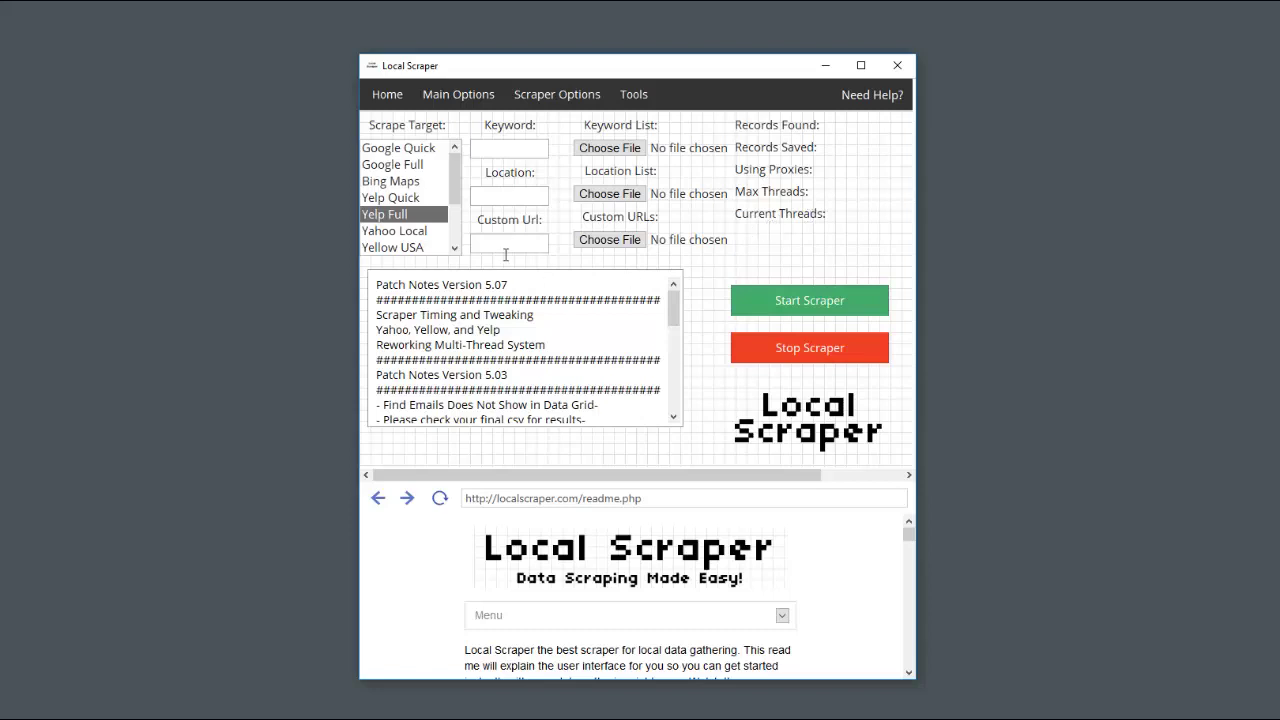
click(463, 104)
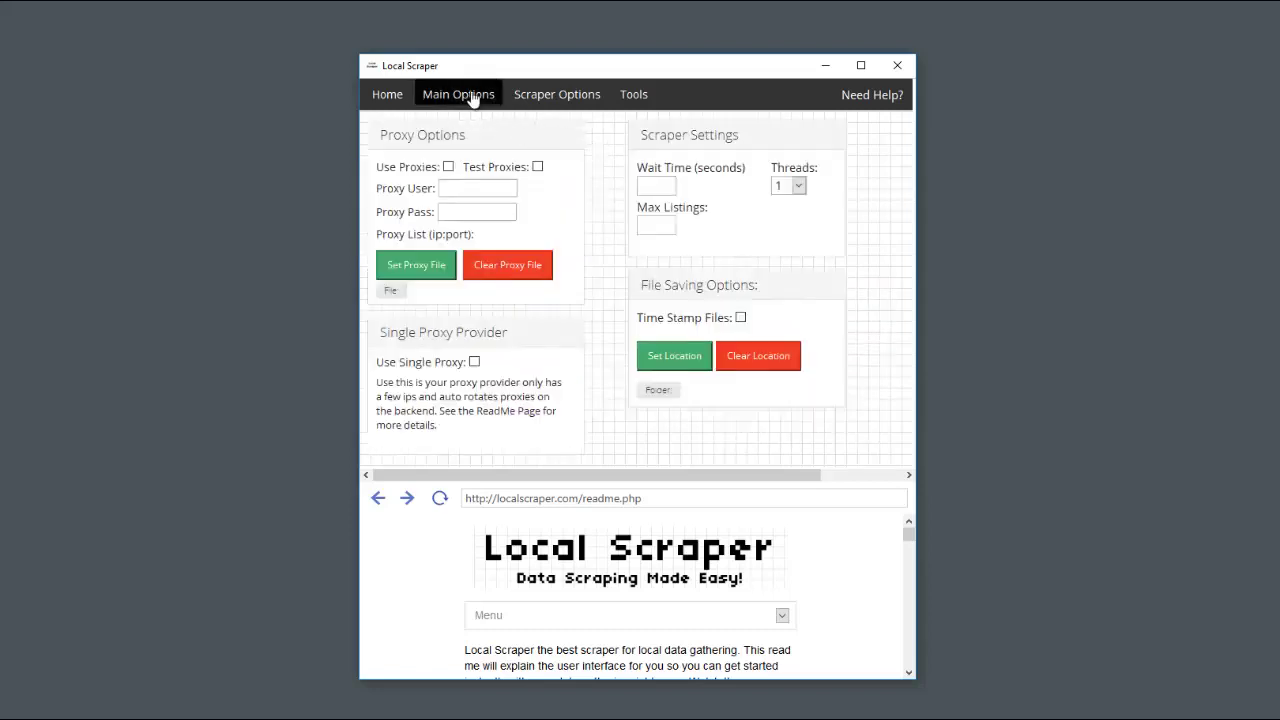
click(448, 168)
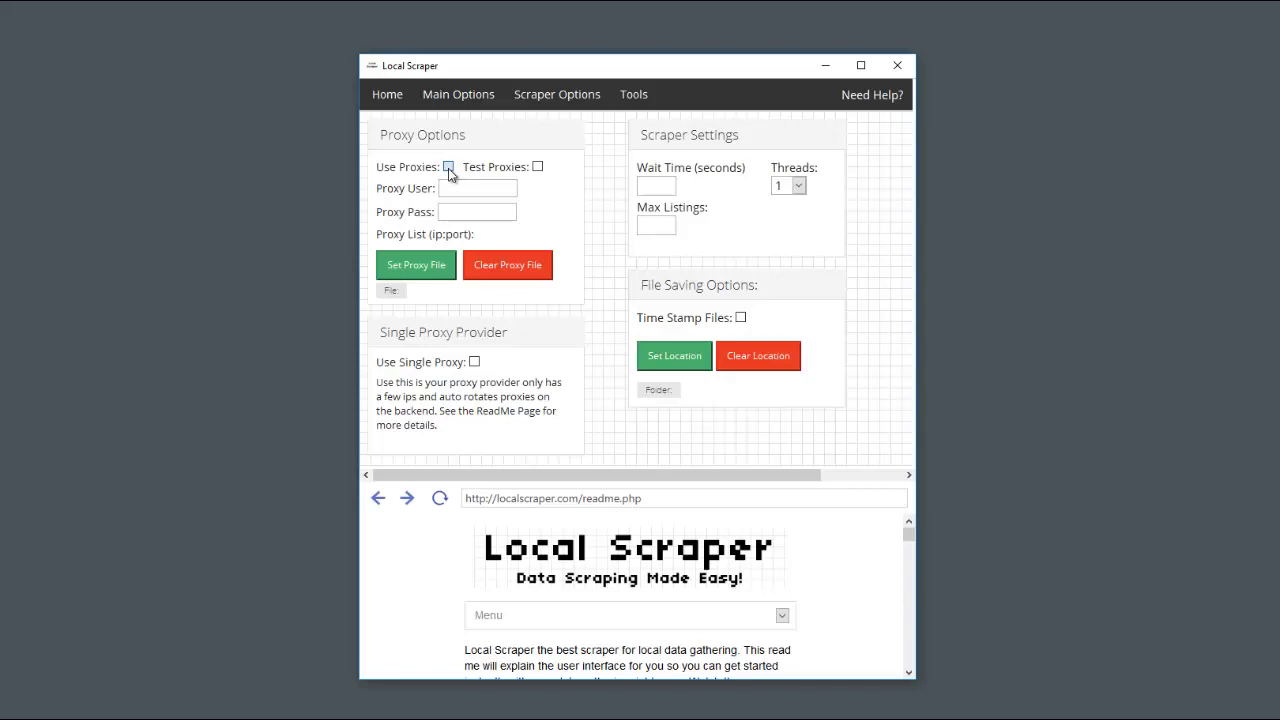
click(538, 168)
click(538, 168)
Step: Point out the Proxy User and Proxy Pass fields and the Proxy List label
click(460, 188)
click(460, 203)
click(460, 190)
click(463, 210)
click(505, 190)
drag(429, 234, 471, 234)
click(471, 234)
Step: Enable Use Single Proxy and try switching Use Proxies on and off
click(448, 167)
click(474, 362)
click(448, 167)
click(448, 167)
Step: Try wait times of 1 and .5 seconds and clear the value
click(660, 187)
text(1)
key(BackSpace)
text(.5)
drag(654, 186, 637, 187)
key(BackSpace)
Step: Try wait times of 4, 5 and 8 seconds, leaving the field empty
click(668, 186)
text(4)
key(BackSpace)
text(5)
key(BackSpace)
text(8)
key(BackSpace)
Step: Set the threads to 2 and switch to the browser to look over the Yelp burger listings
click(797, 186)
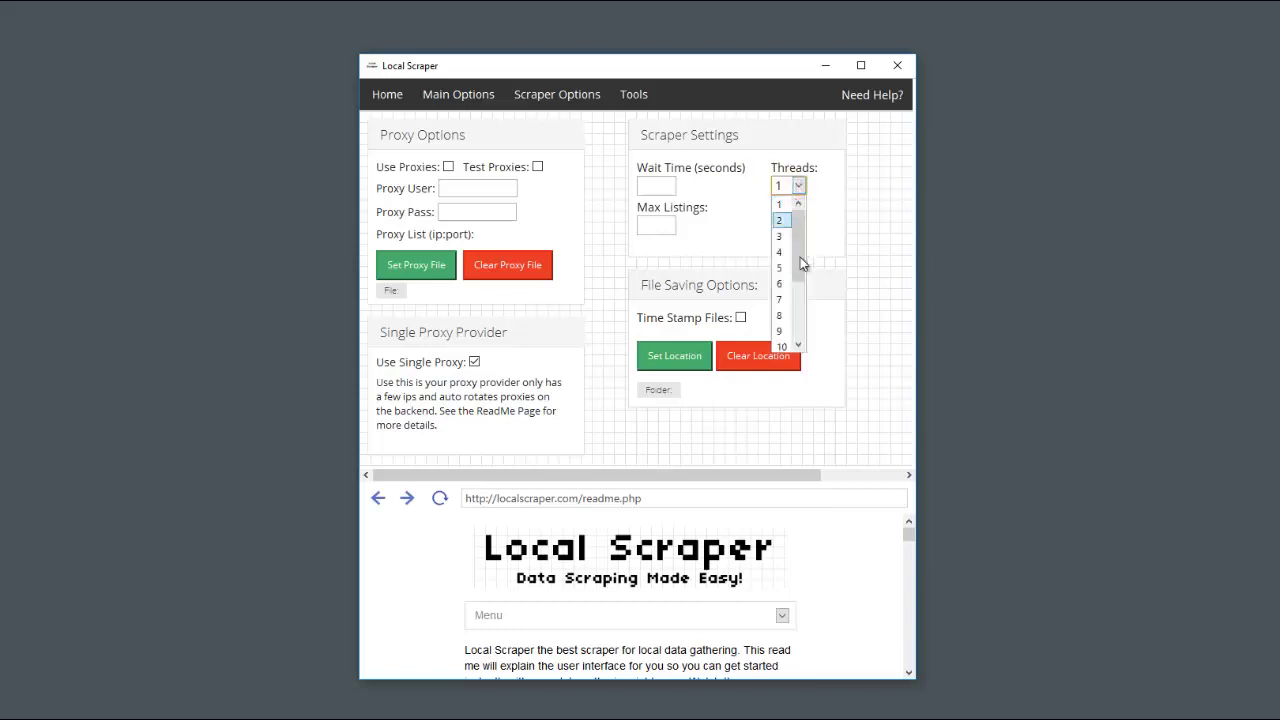
click(831, 211)
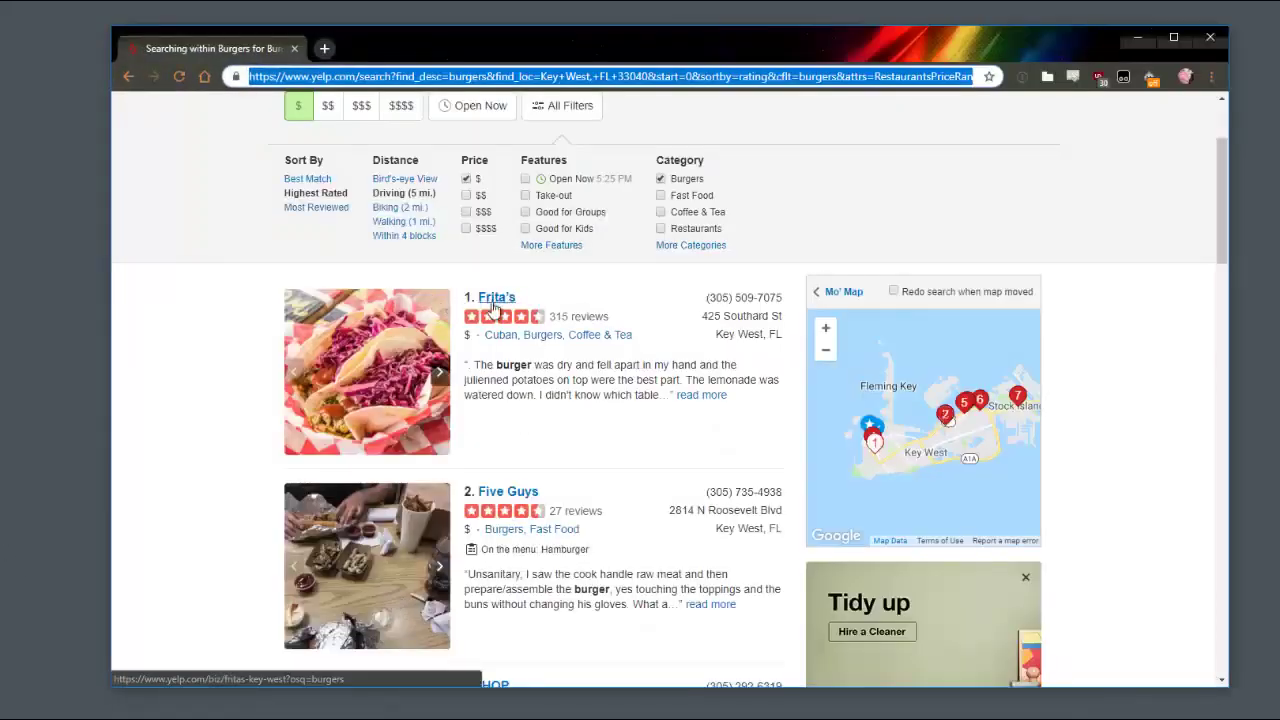
scroll(545, 495, down, 2)
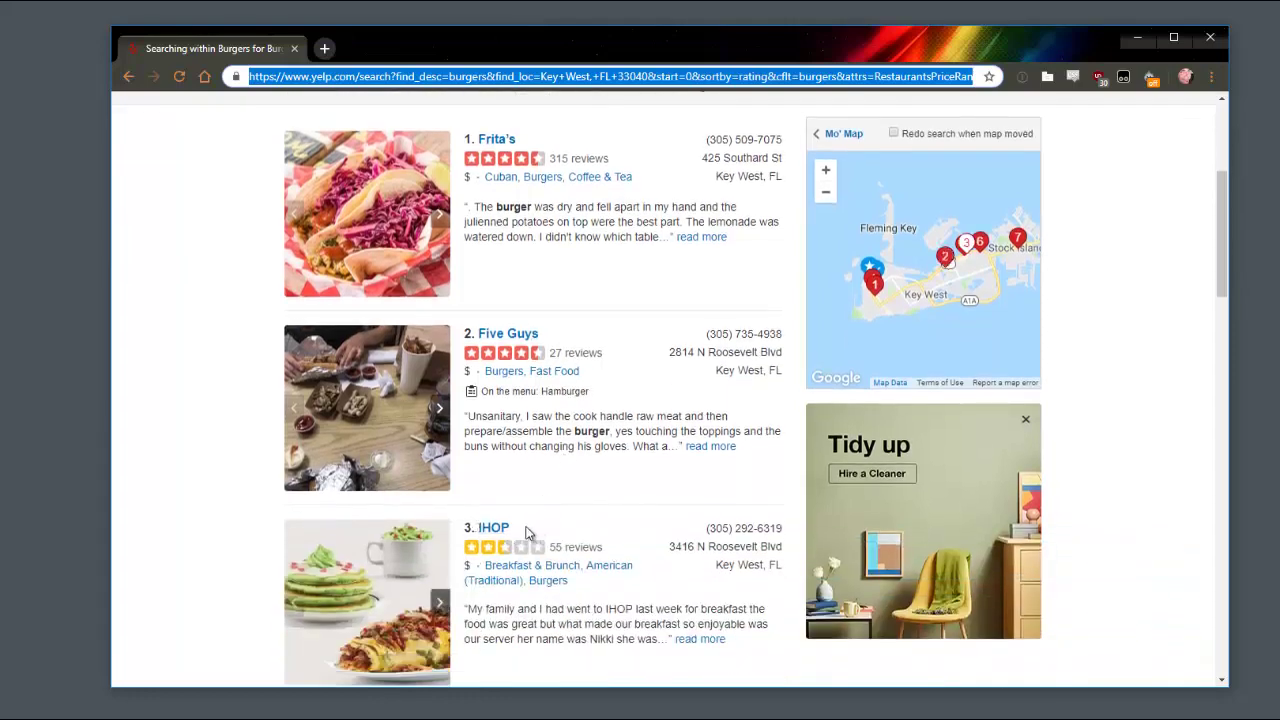
scroll(523, 531, down, 2)
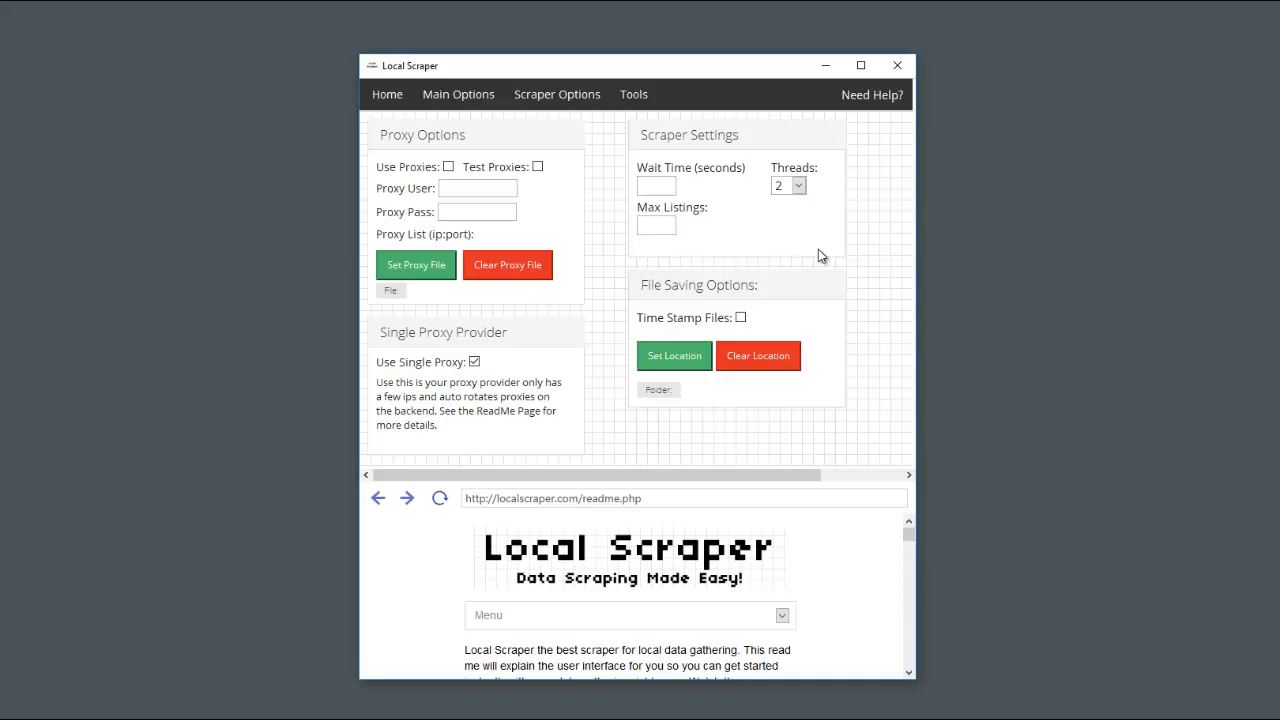
Step: Return to Local Scraper and set the threads to 1 and again to 3
click(788, 188)
click(785, 205)
click(807, 188)
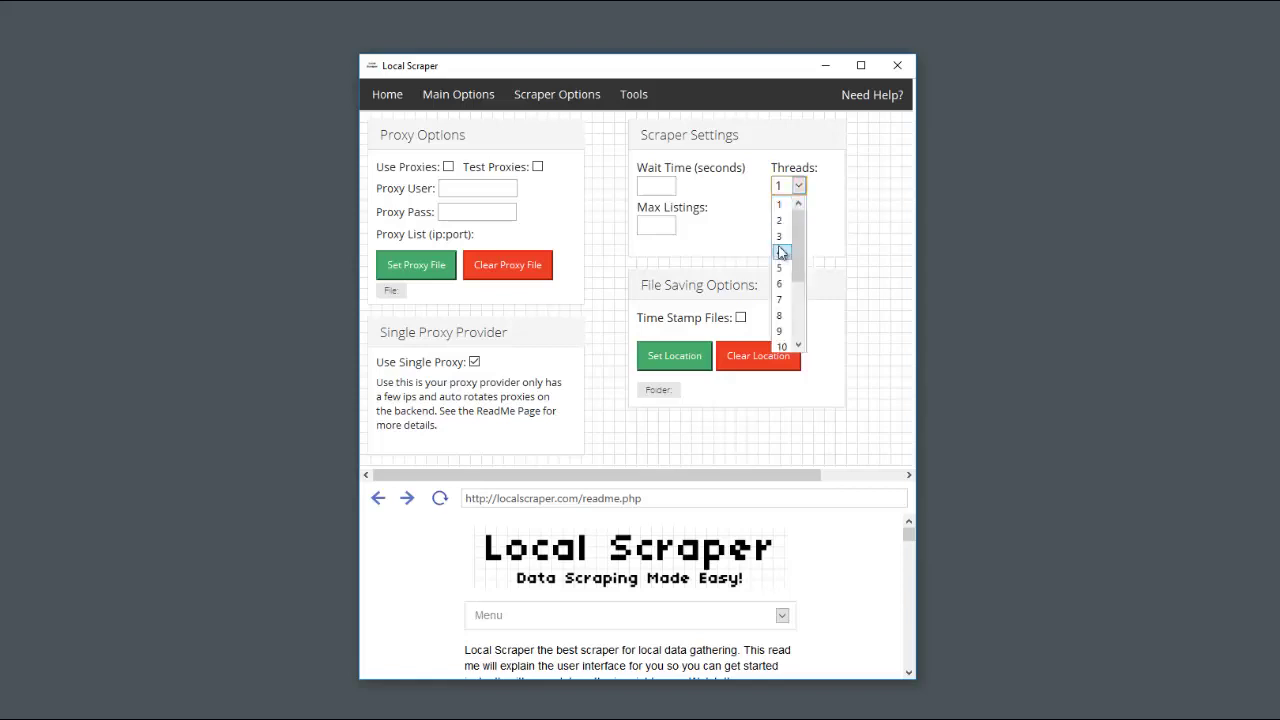
click(785, 241)
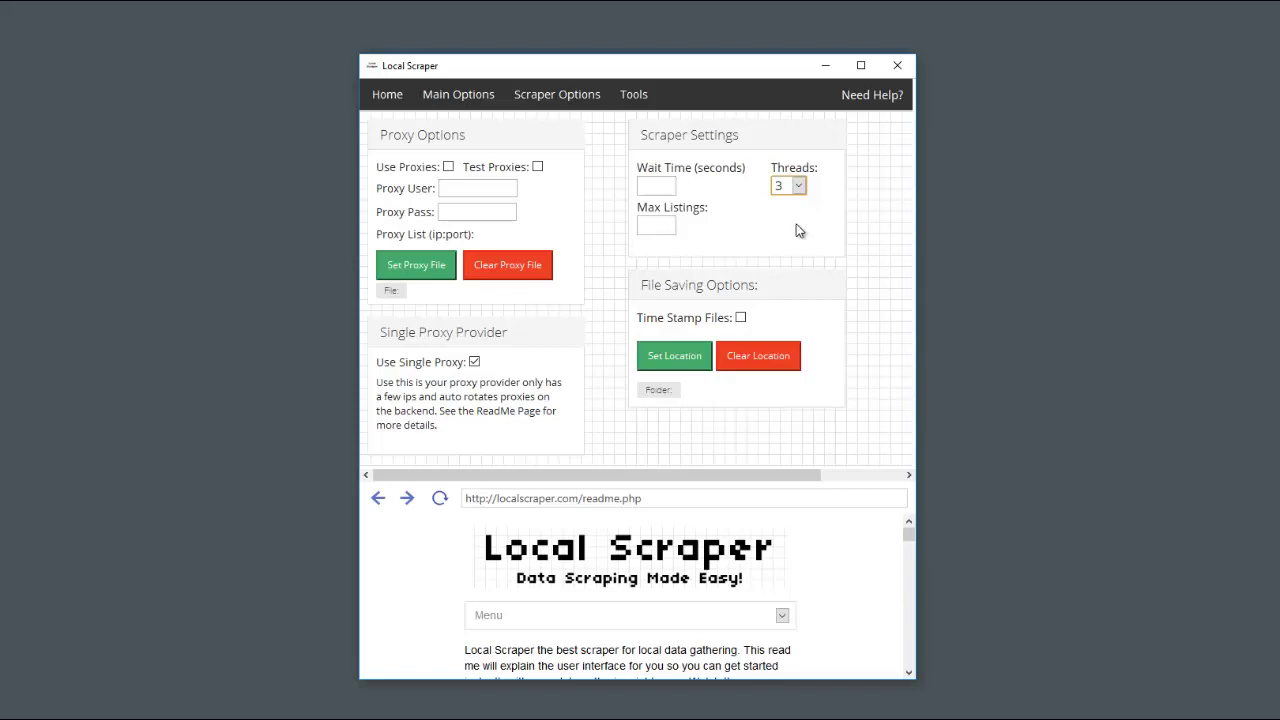
Step: Look through the available thread counts and choose 13
click(799, 188)
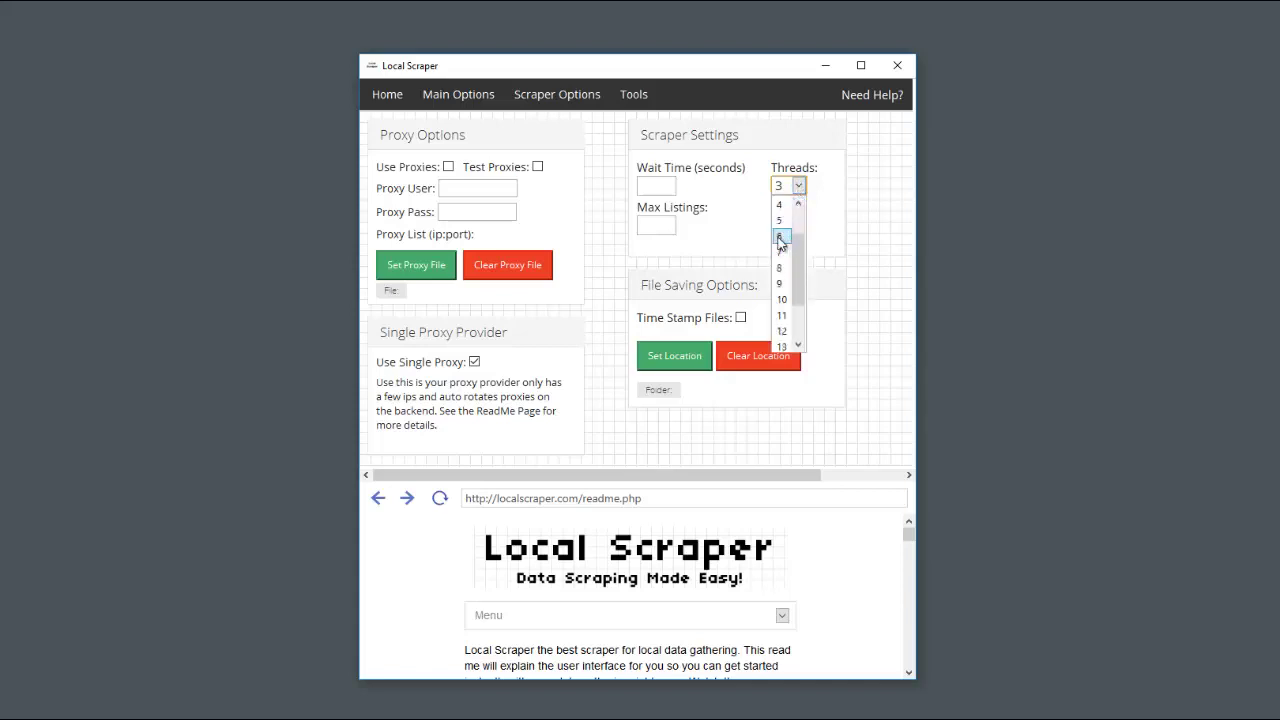
scroll(785, 240, down, 2)
scroll(783, 241, up, 2)
click(852, 236)
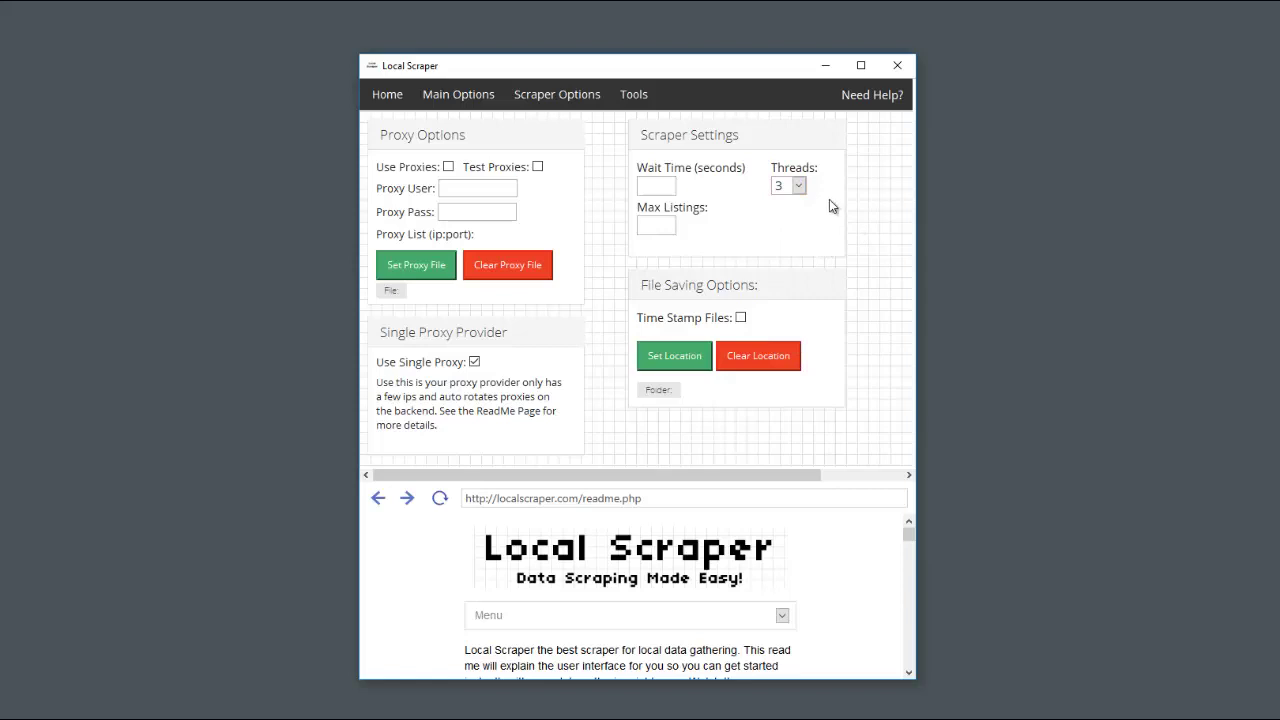
click(799, 187)
scroll(783, 285, down, 2)
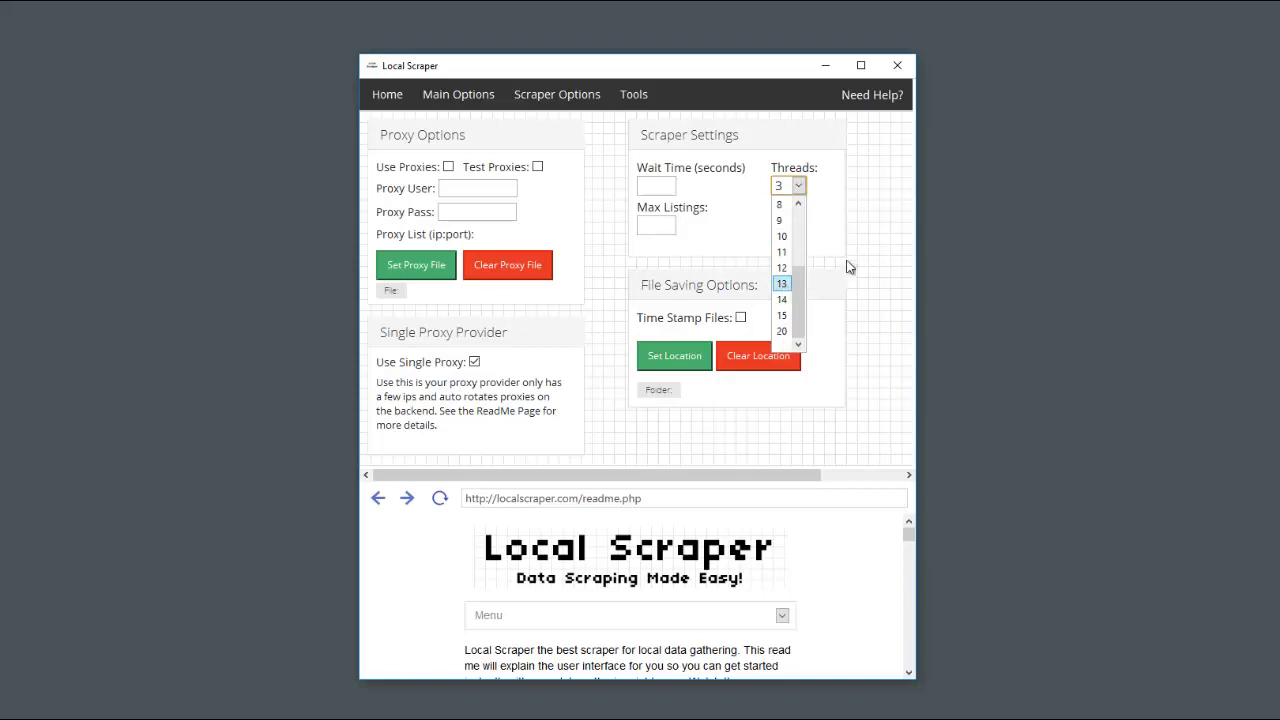
click(850, 240)
Step: Set the threads back to 1 and disable Use Single Proxy
click(800, 187)
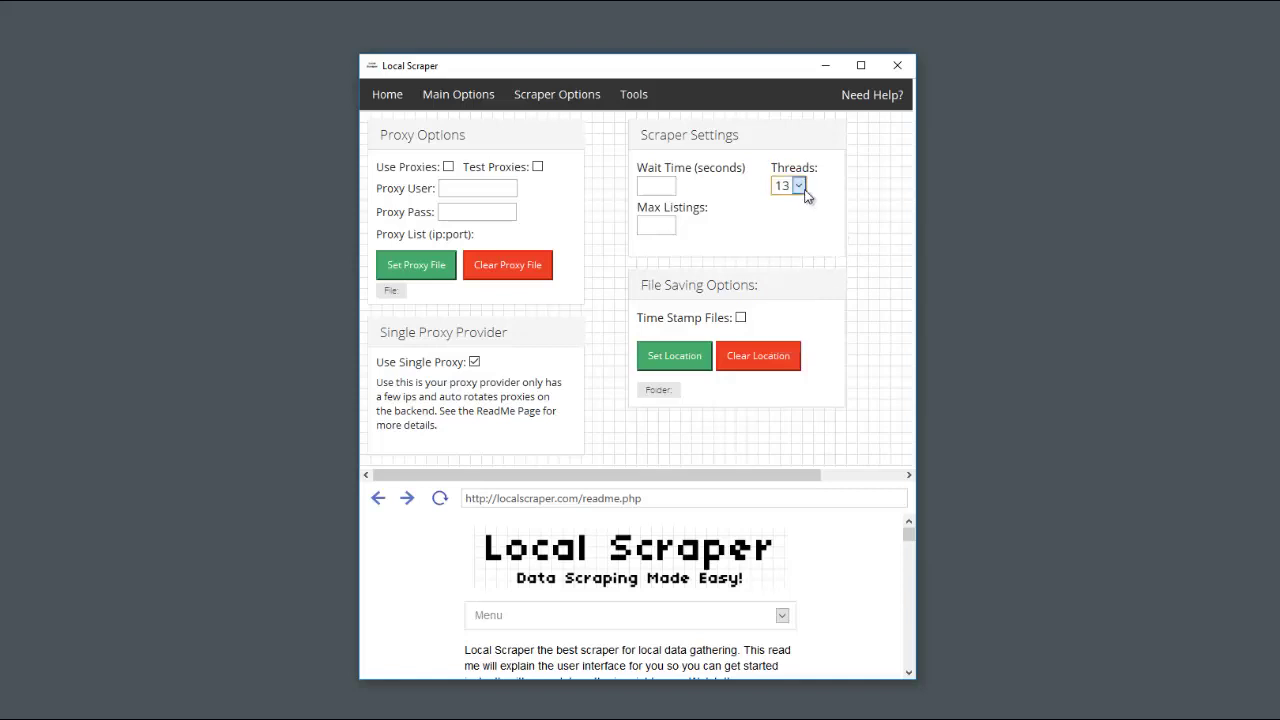
scroll(788, 260, up, 2)
click(788, 205)
click(474, 362)
Step: Set Max Listings to 10
click(658, 225)
text(10)
click(833, 245)
double_click(656, 226)
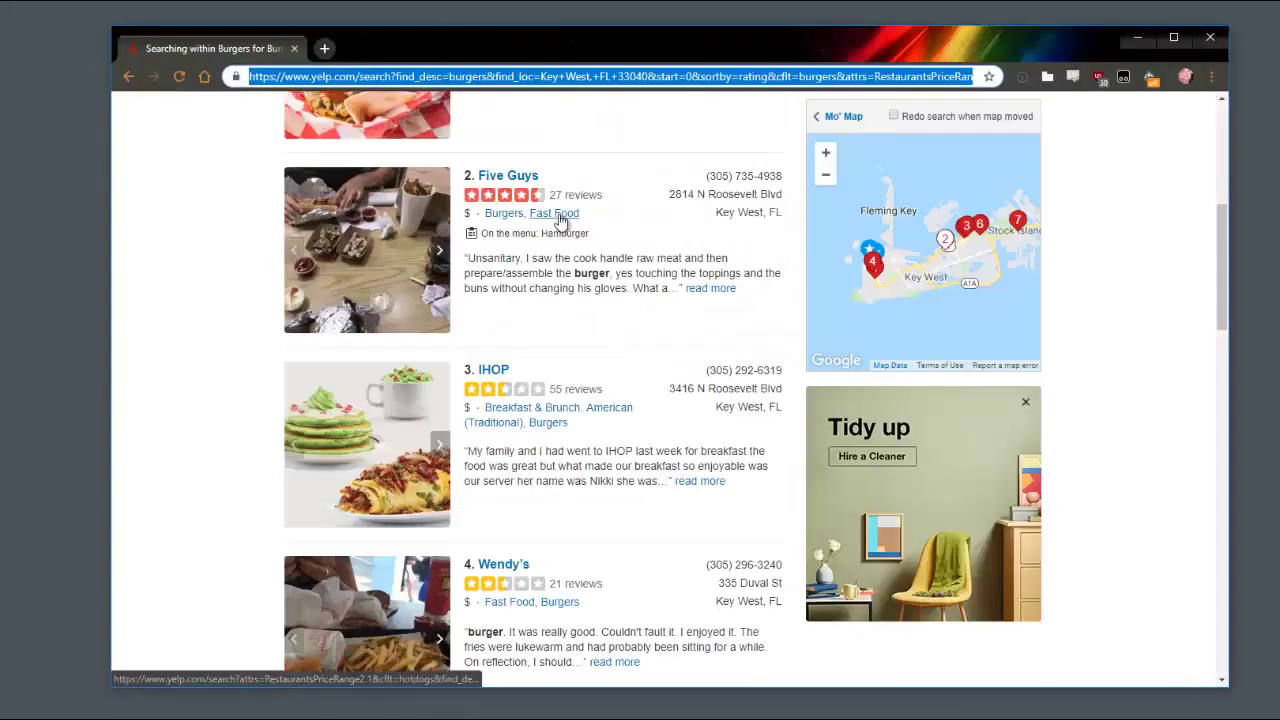
Step: Switch to the browser and look through the full page of Yelp burger listings
scroll(566, 217, down, 3)
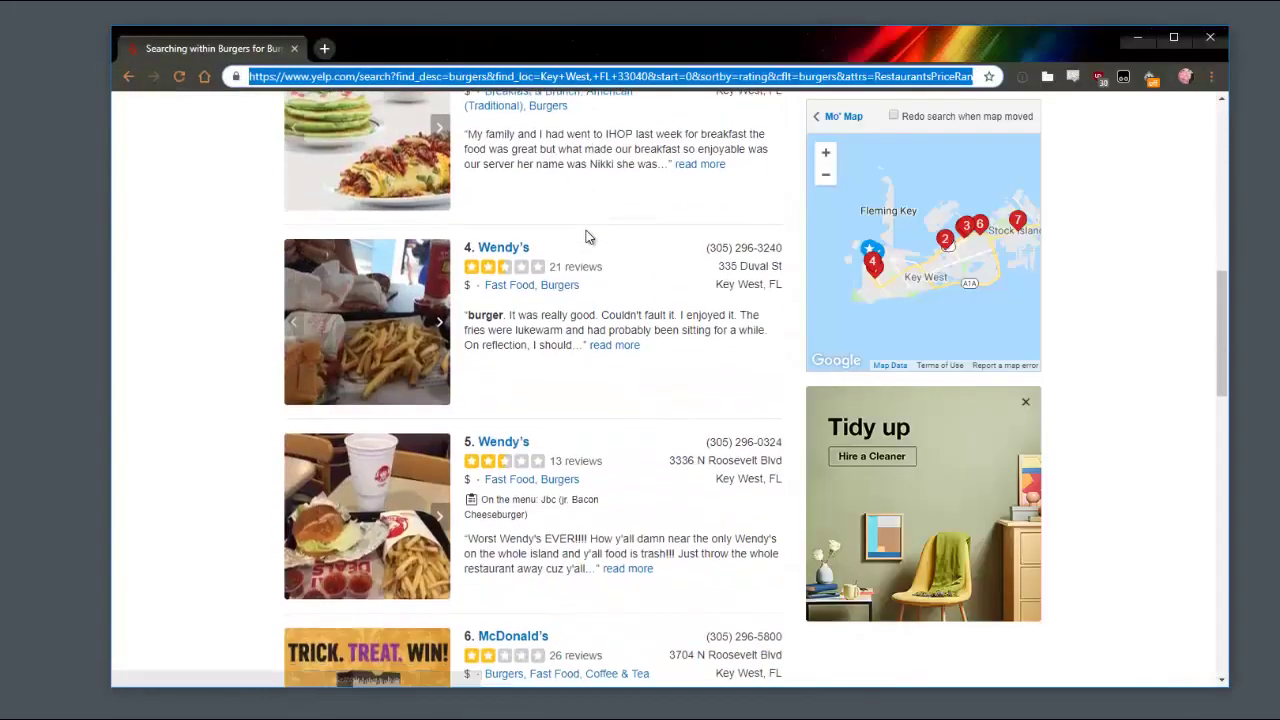
scroll(587, 250, down, 10)
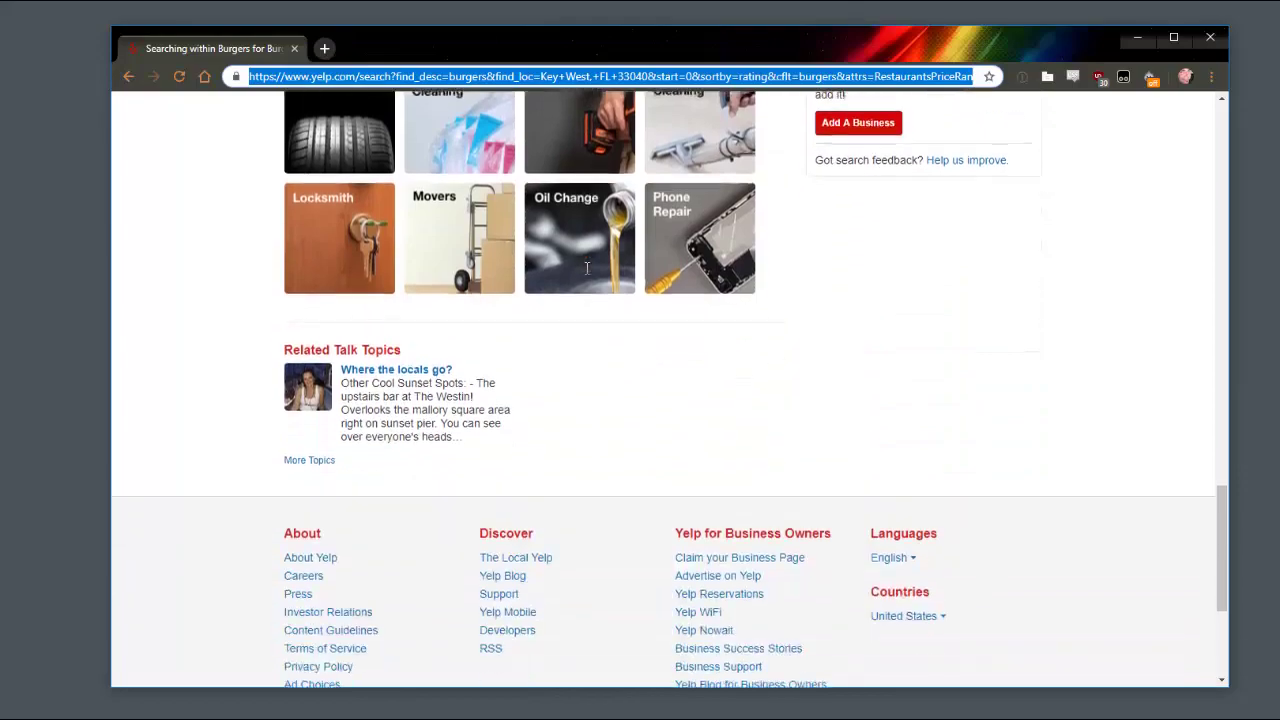
scroll(587, 268, up, 12)
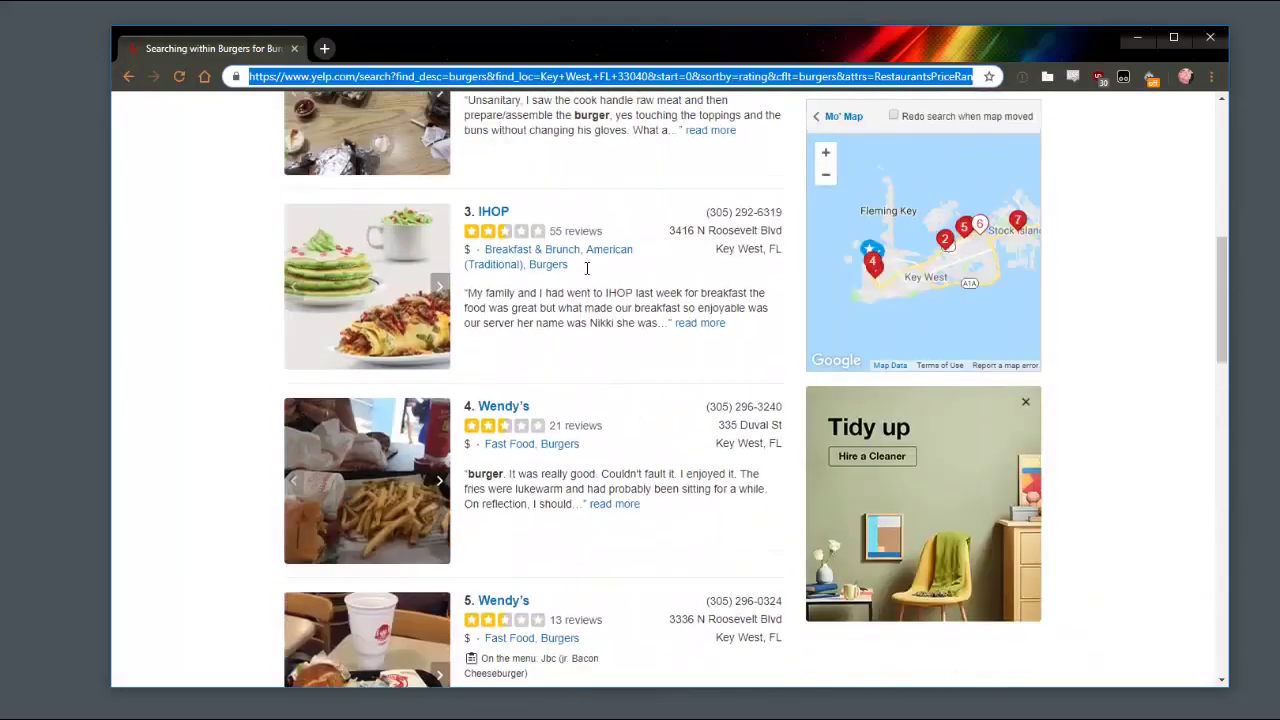
scroll(587, 268, up, 5)
scroll(587, 268, down, 2)
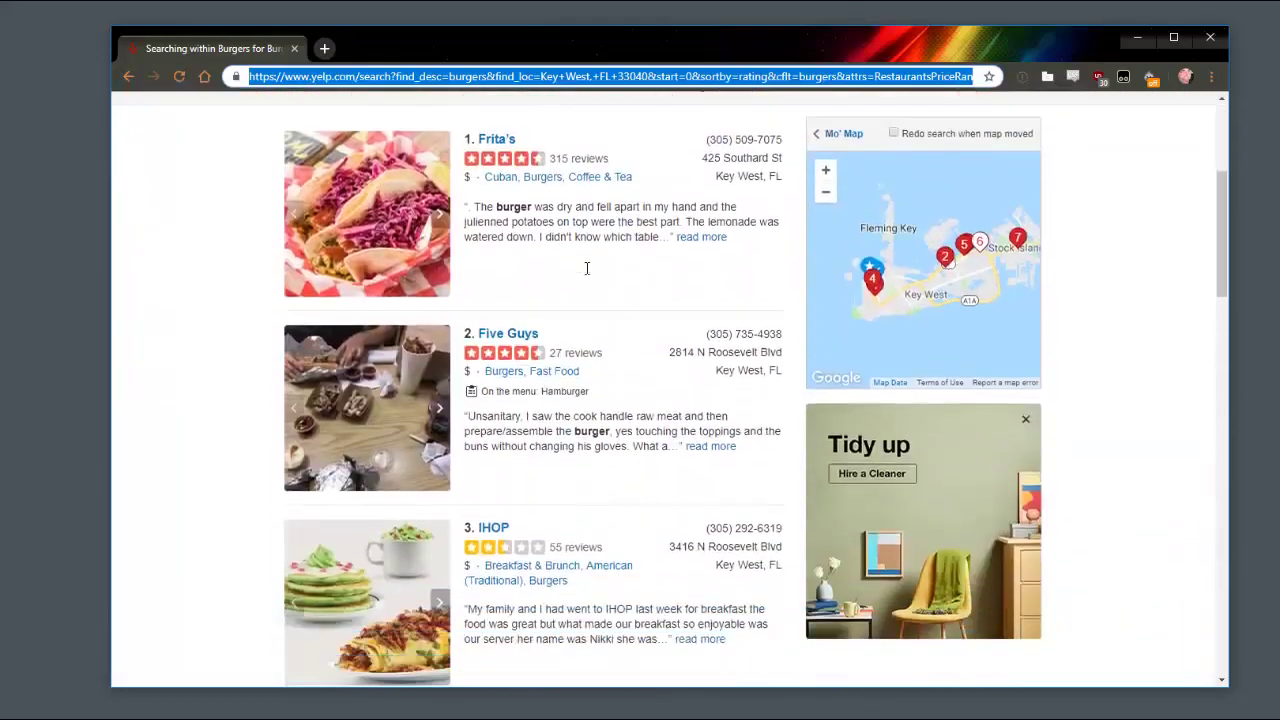
scroll(587, 268, down, 3)
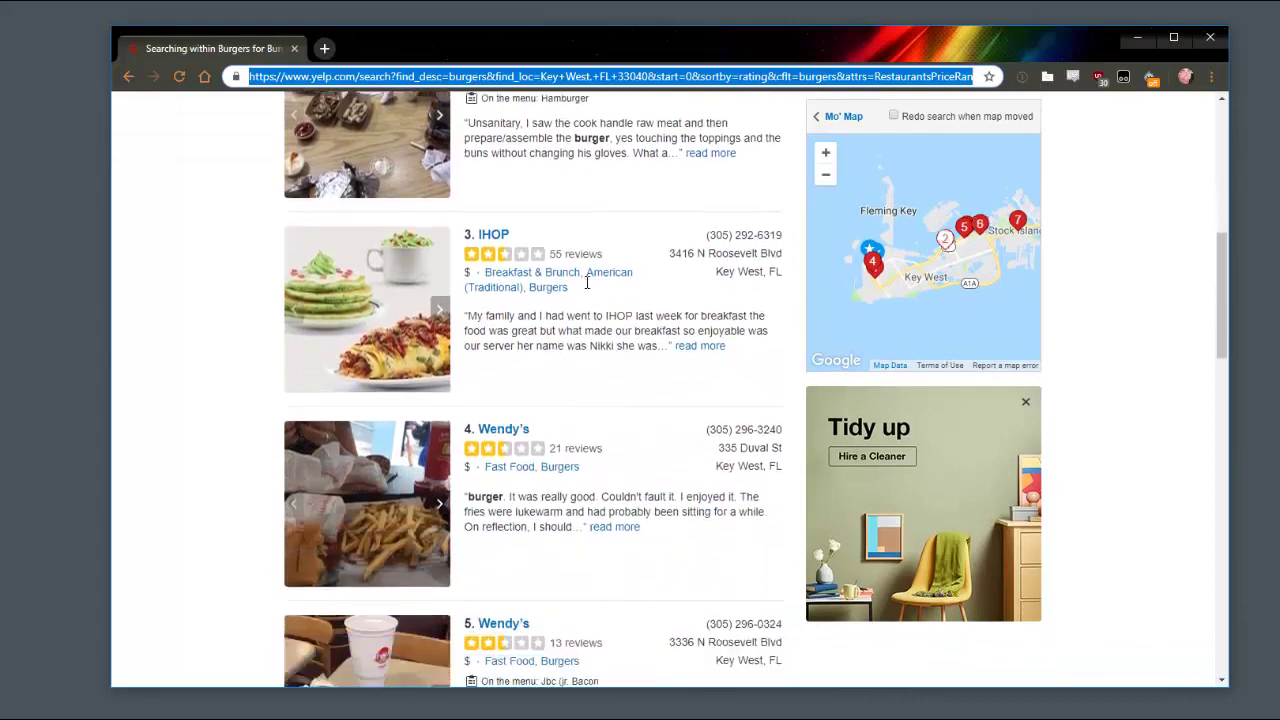
scroll(600, 614, down, 2)
scroll(586, 608, down, 1)
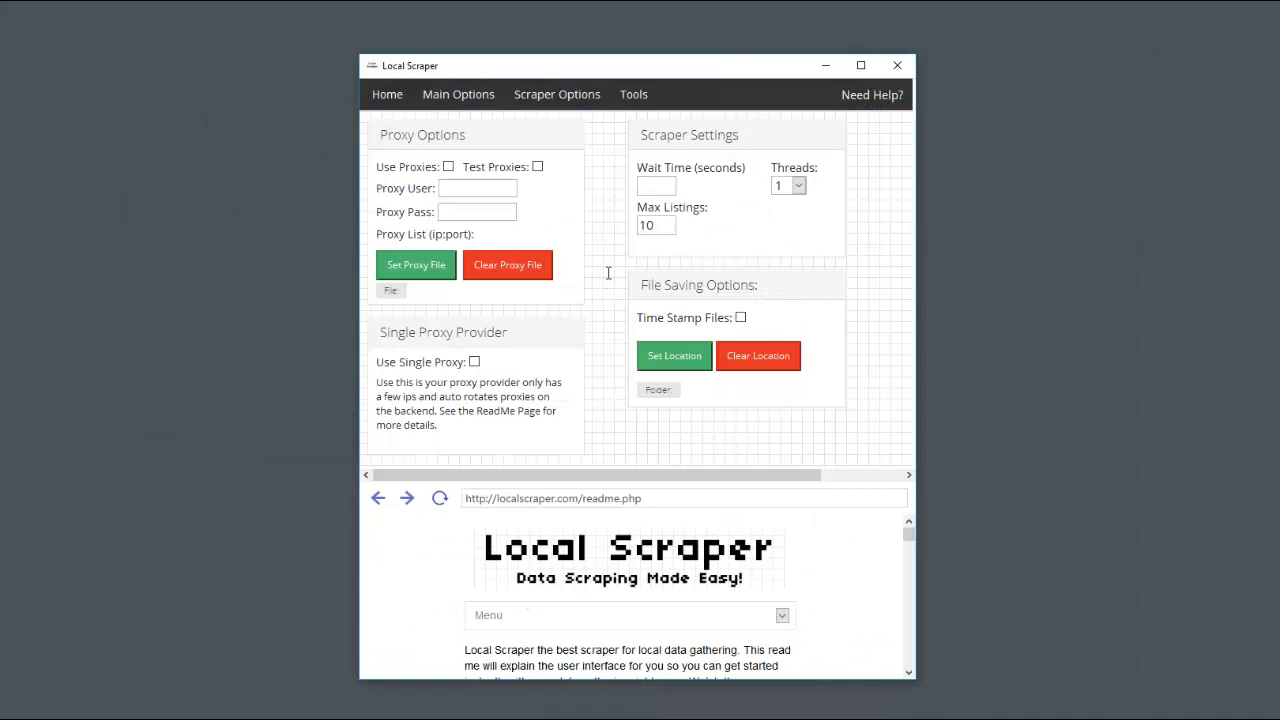
Step: Return to Local Scraper and raise Max Listings to 1000
click(661, 224)
text(00)
click(684, 243)
Step: Try a Max Listings value of 5 and clear the field
drag(673, 224, 639, 209)
key(BackSpace)
text(5)
key(BackSpace)
click(875, 260)
Step: Point out the Records Saved statistic on the home page and go back to the main options
click(387, 95)
drag(737, 148, 821, 148)
click(817, 152)
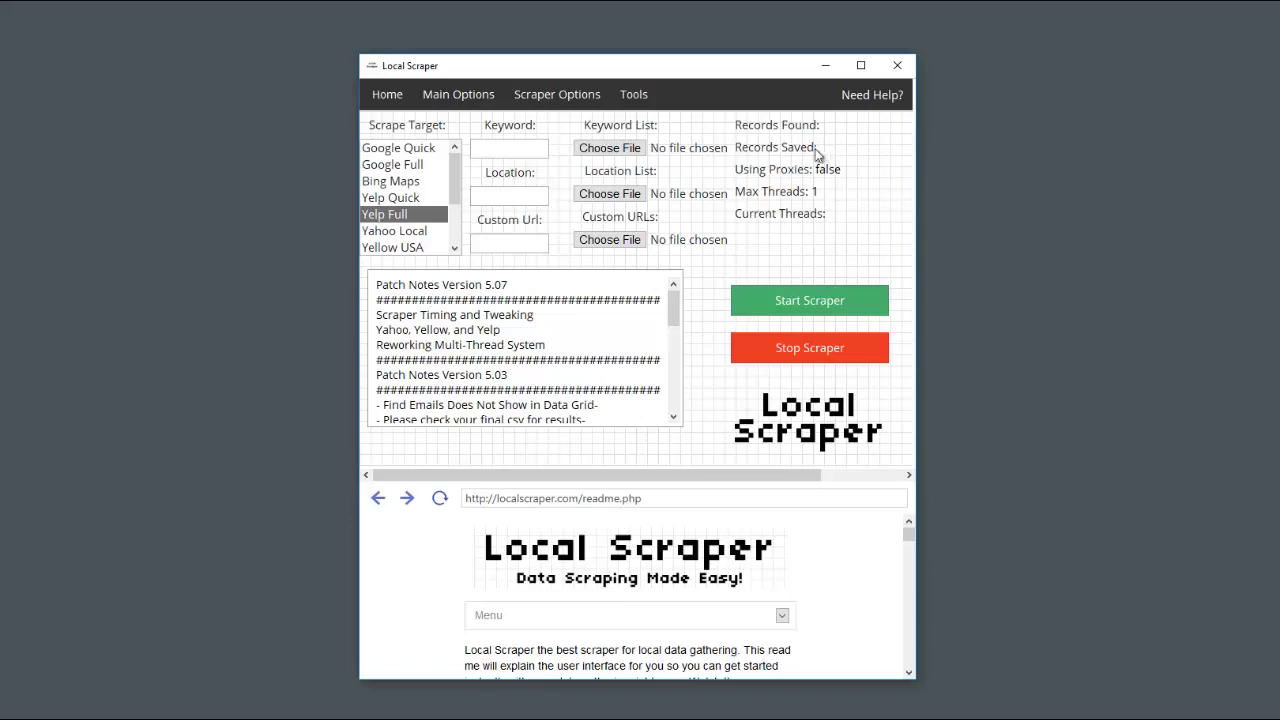
click(463, 94)
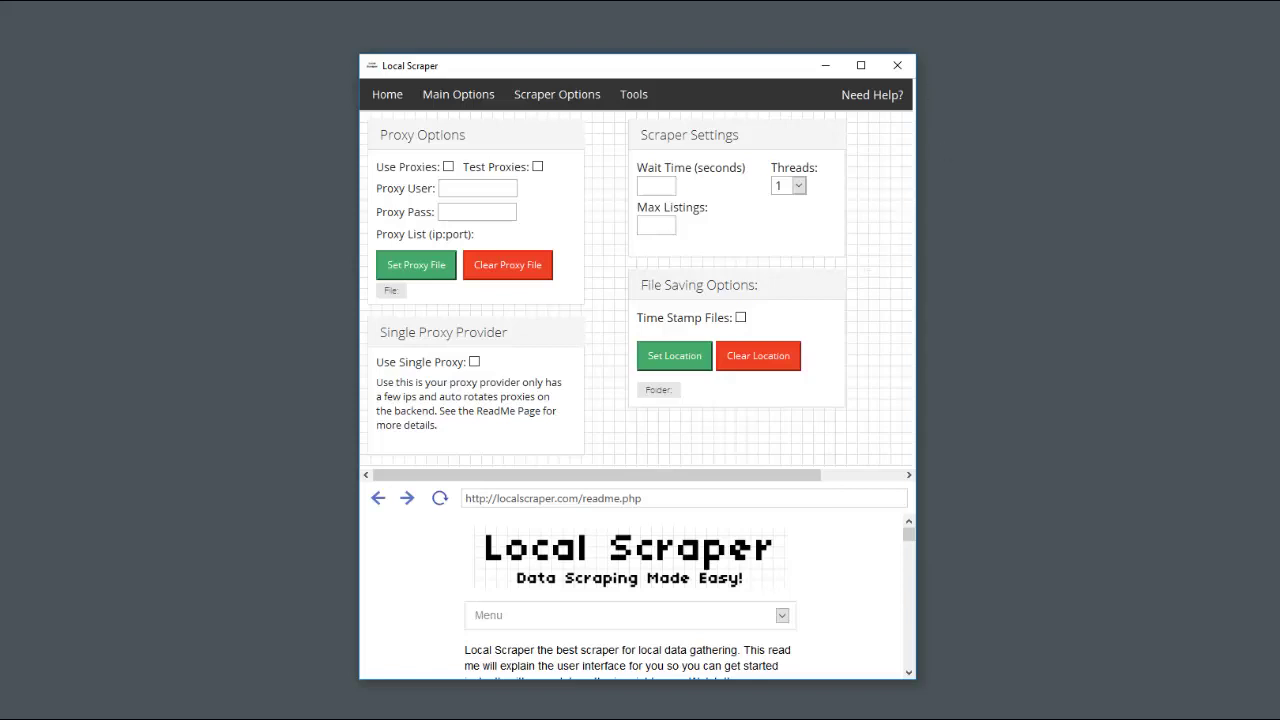
Step: Enter the keyword pizza and the location key west on the home page
click(392, 94)
click(512, 150)
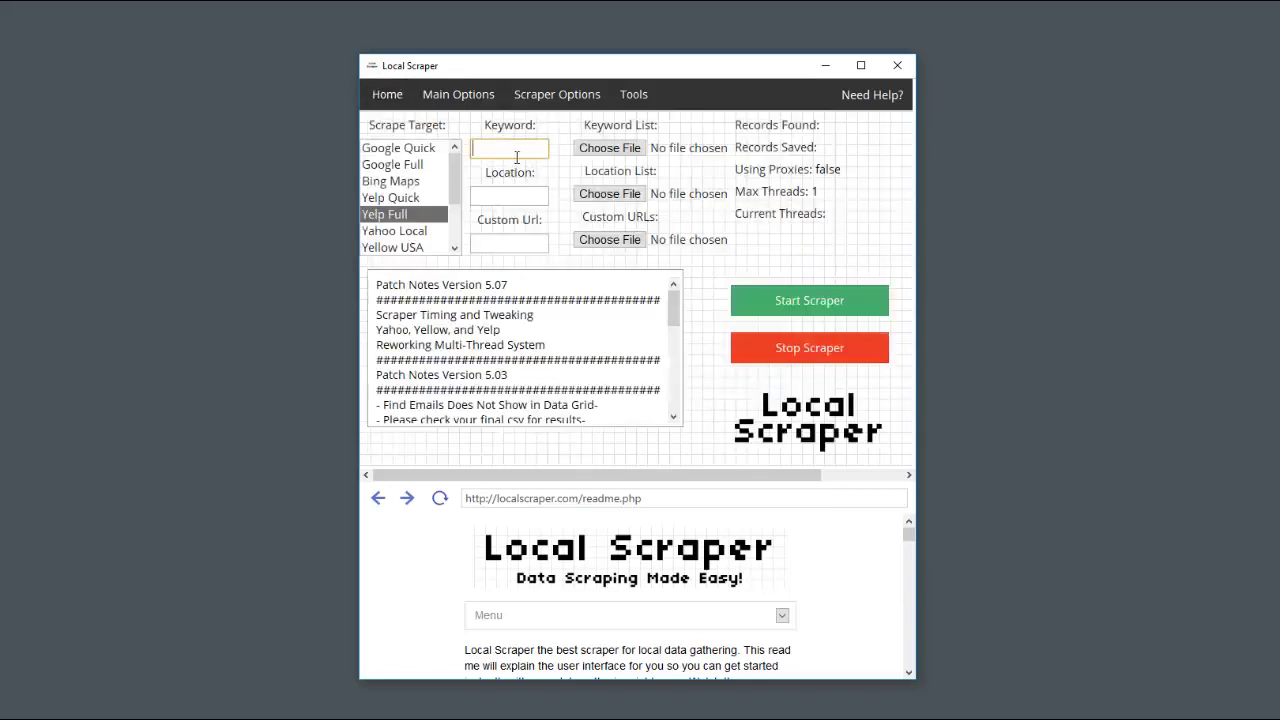
text(pizza)
click(517, 194)
text(key west)
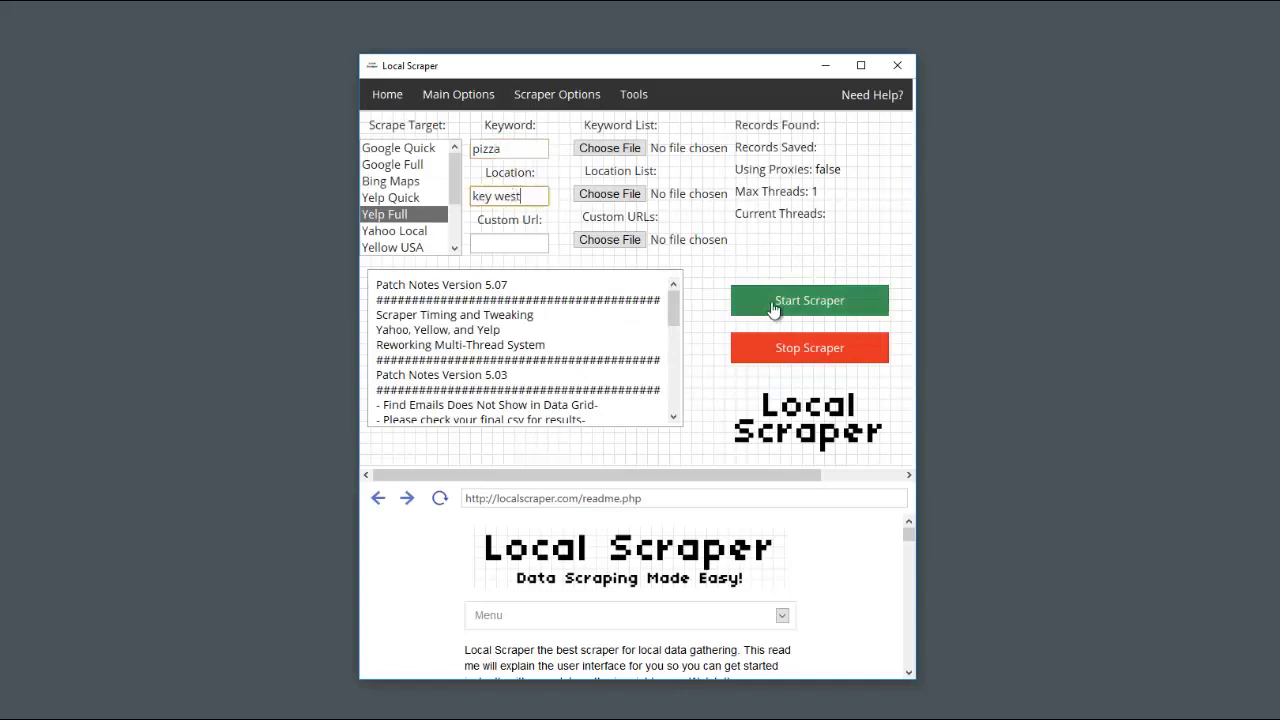
Step: Point out the Records Saved statistic, look over the scraper options and main options, and return to the home page
double_click(800, 147)
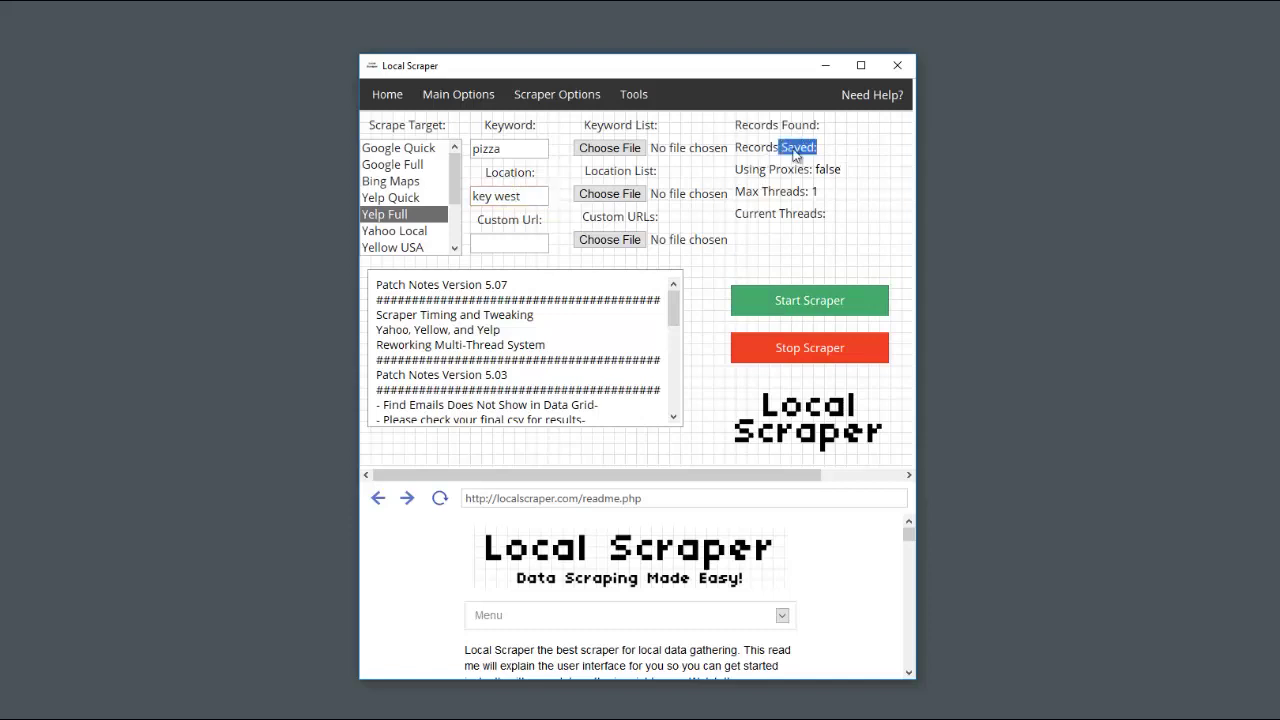
click(778, 155)
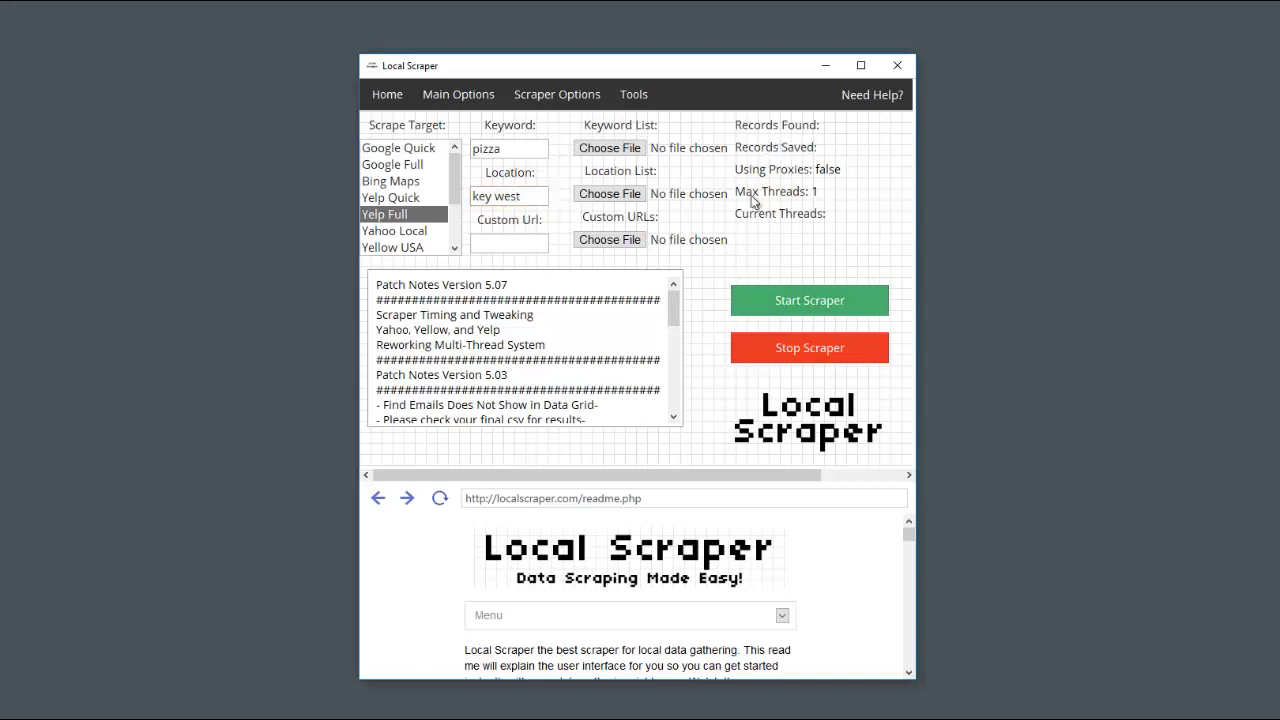
click(531, 97)
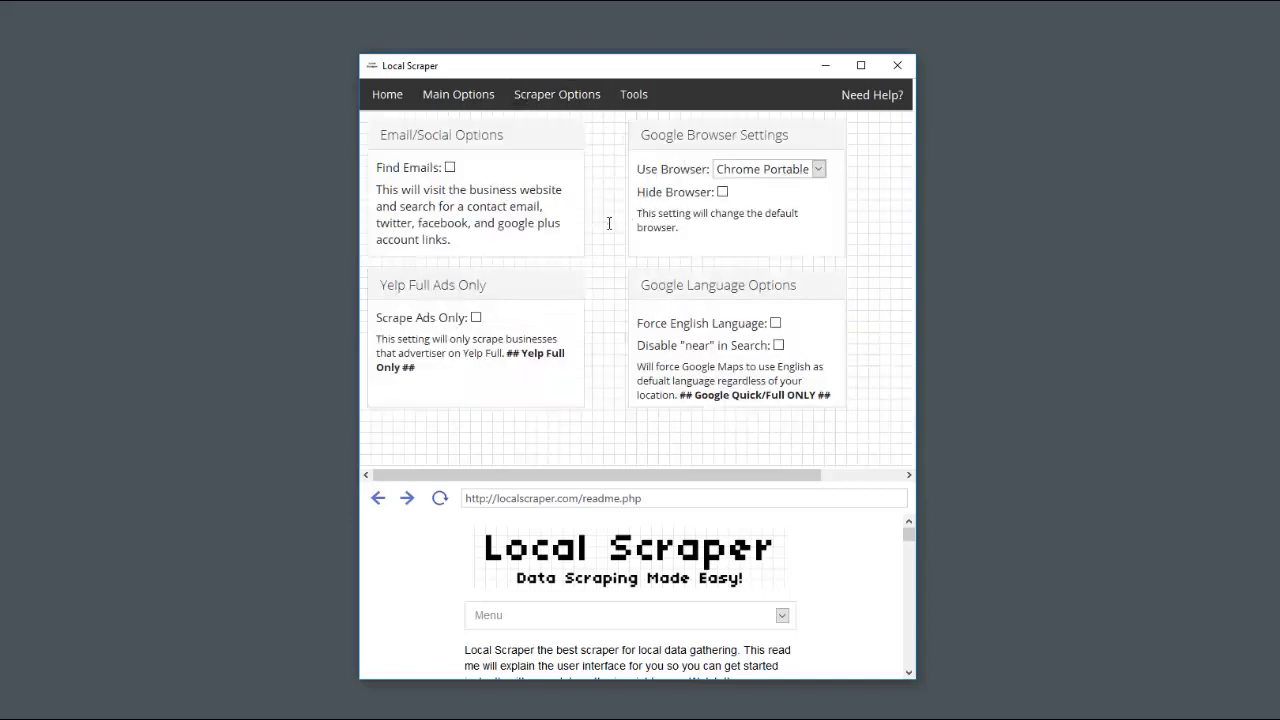
click(473, 103)
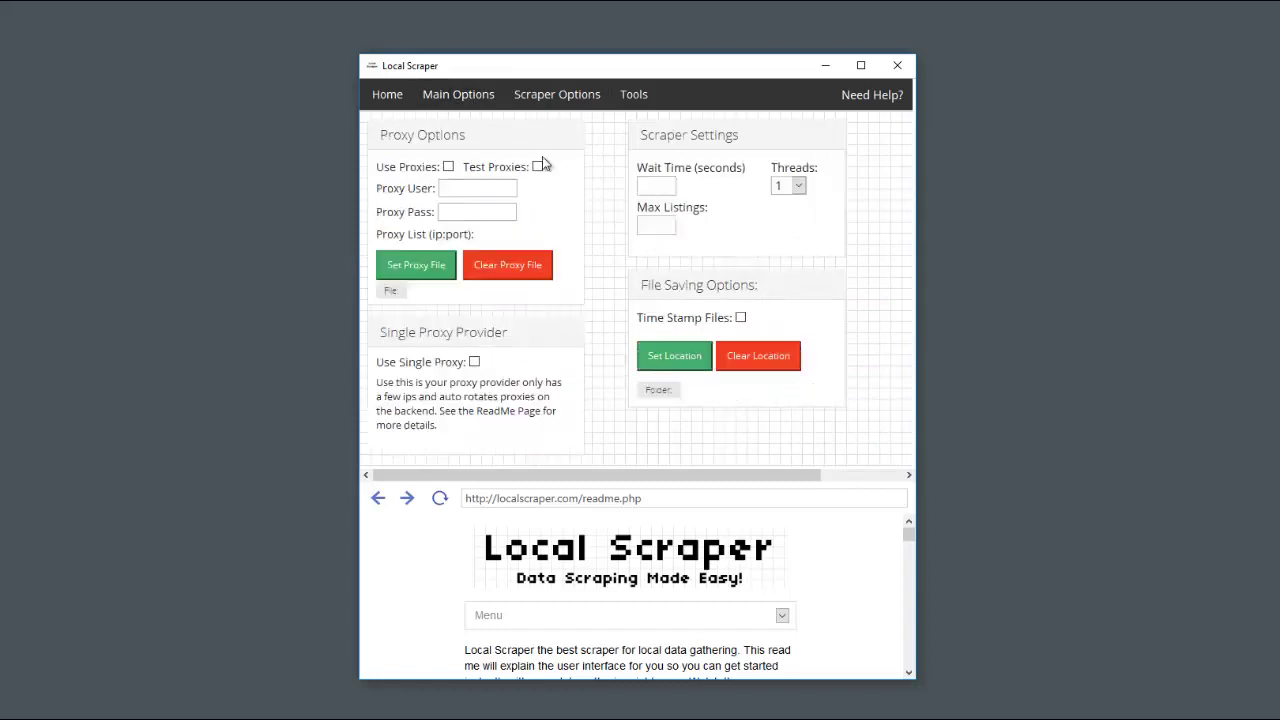
click(393, 104)
click(484, 100)
click(387, 92)
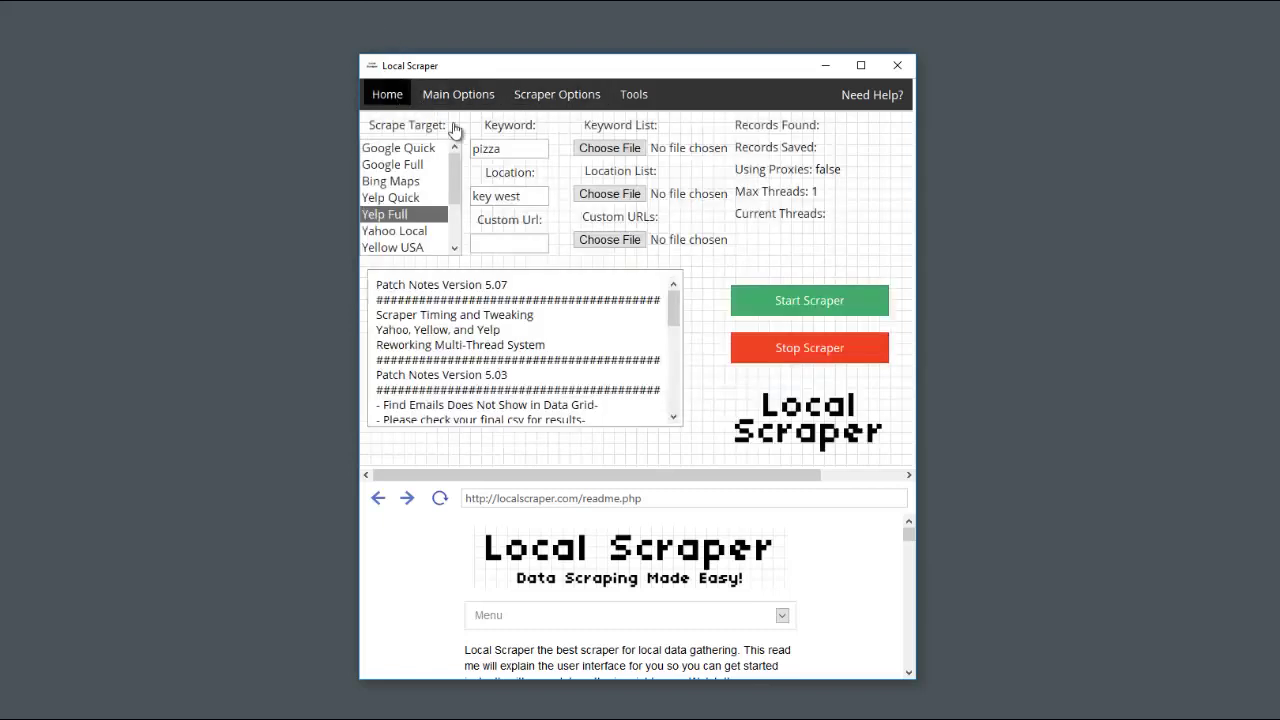
Step: Point out the entered keyword and location by highlighting them
double_click(512, 150)
click(521, 197)
drag(521, 197, 450, 189)
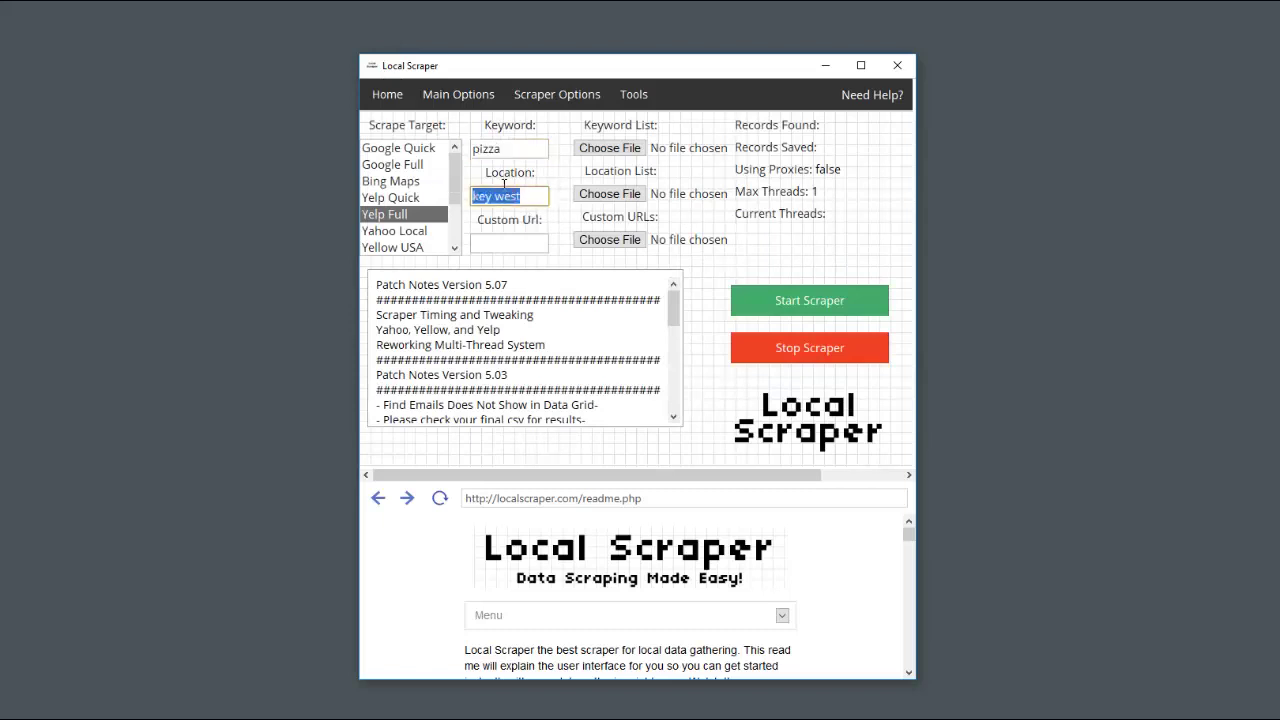
click(557, 172)
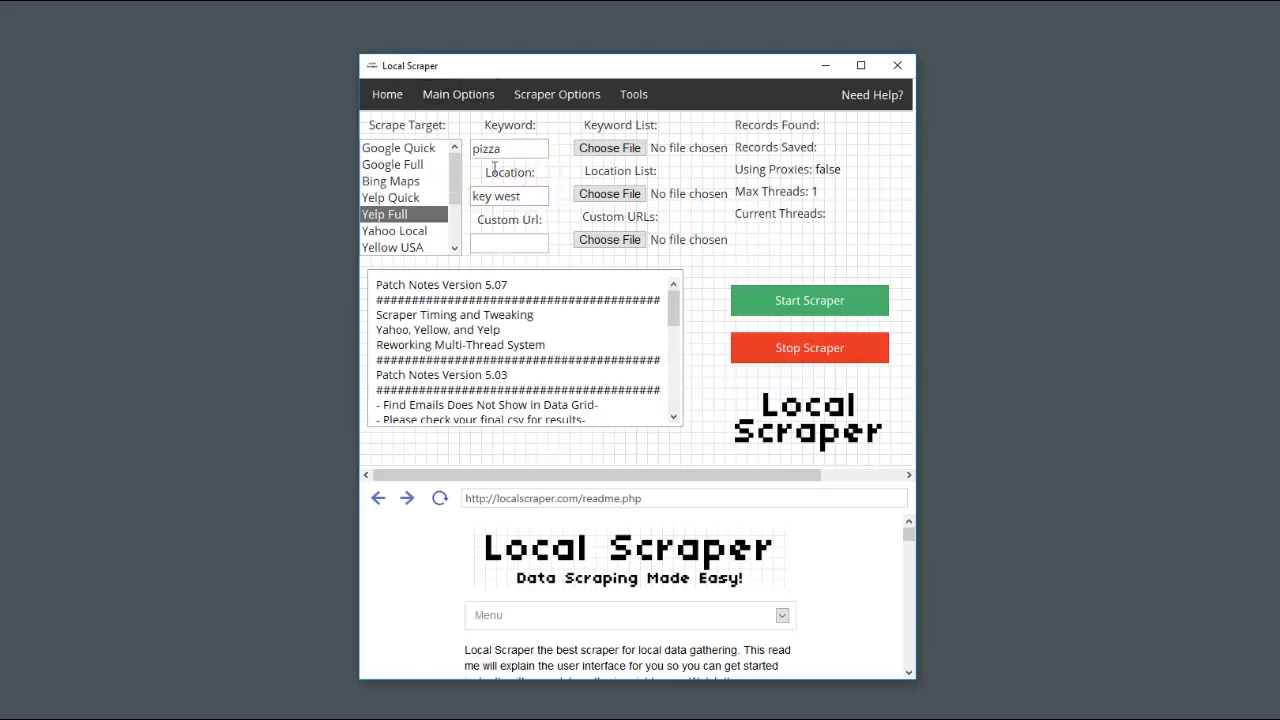
Step: In the main options, try Time Stamp Files on and off and set Max Listings to 5
click(486, 104)
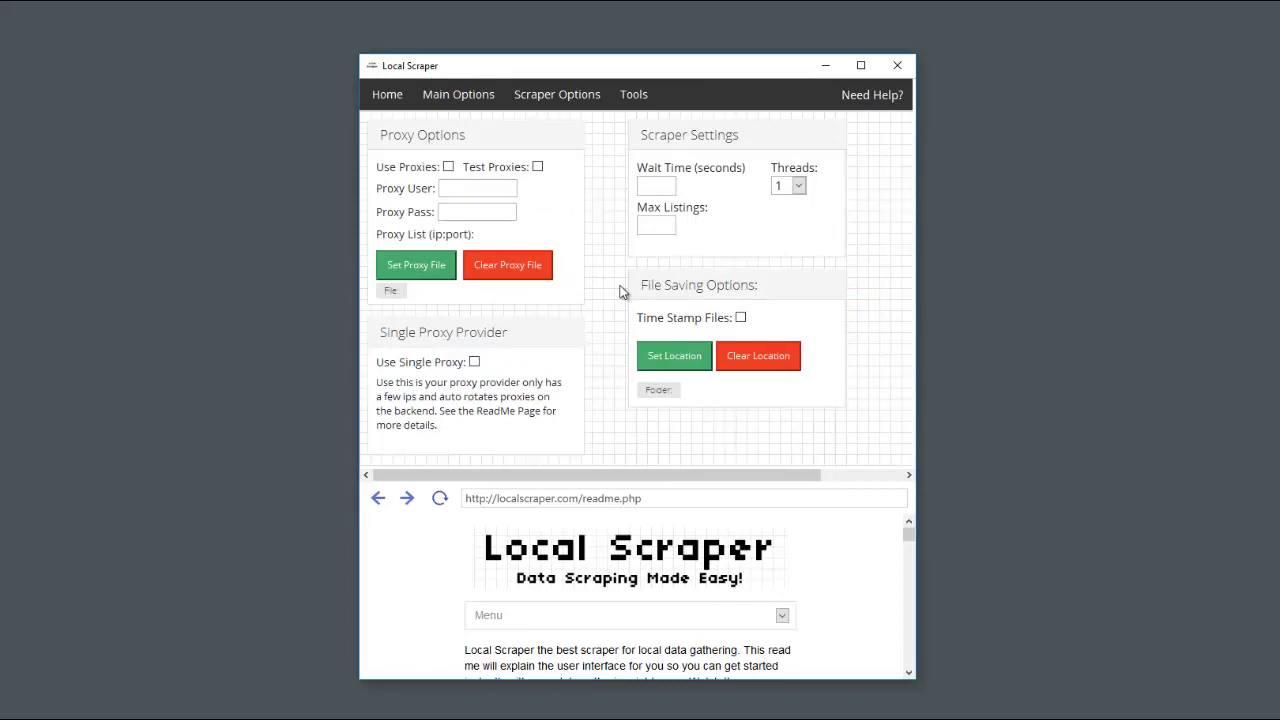
click(740, 317)
click(740, 317)
text(5)
Step: Revisit the Records Saved statistic on the home page and reopen the main options to check the listing limit
click(408, 98)
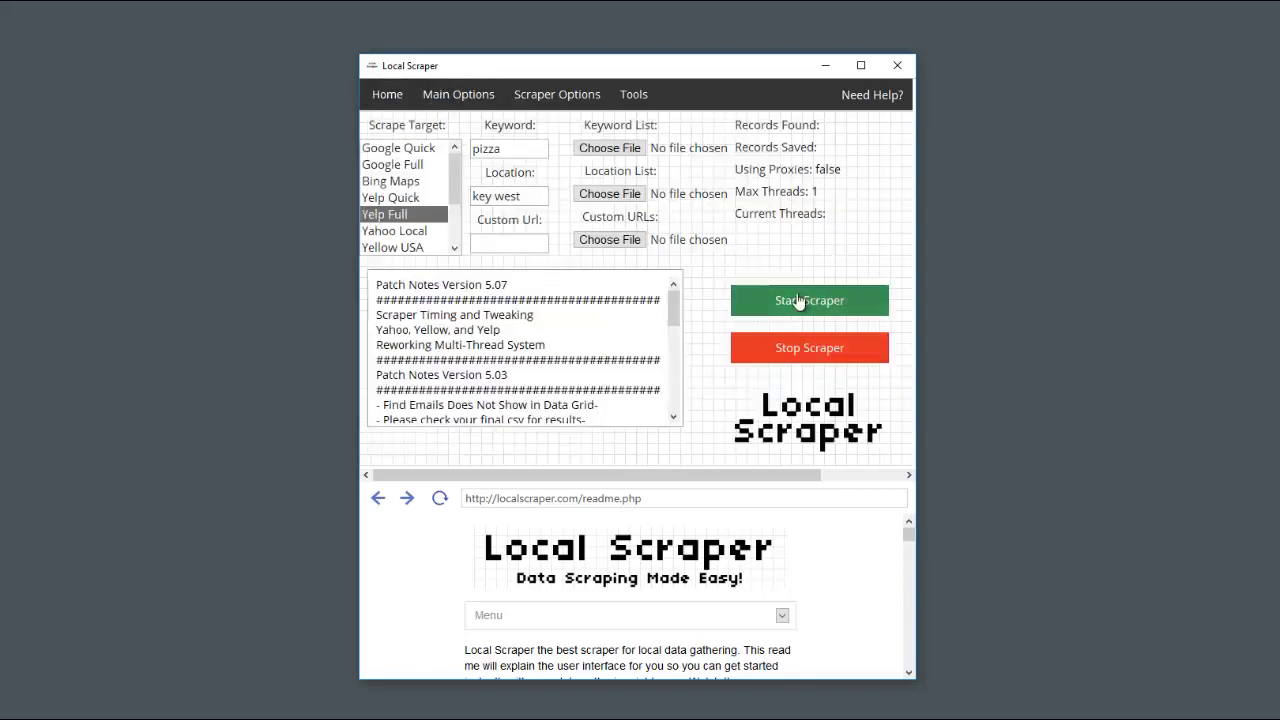
drag(800, 151, 834, 151)
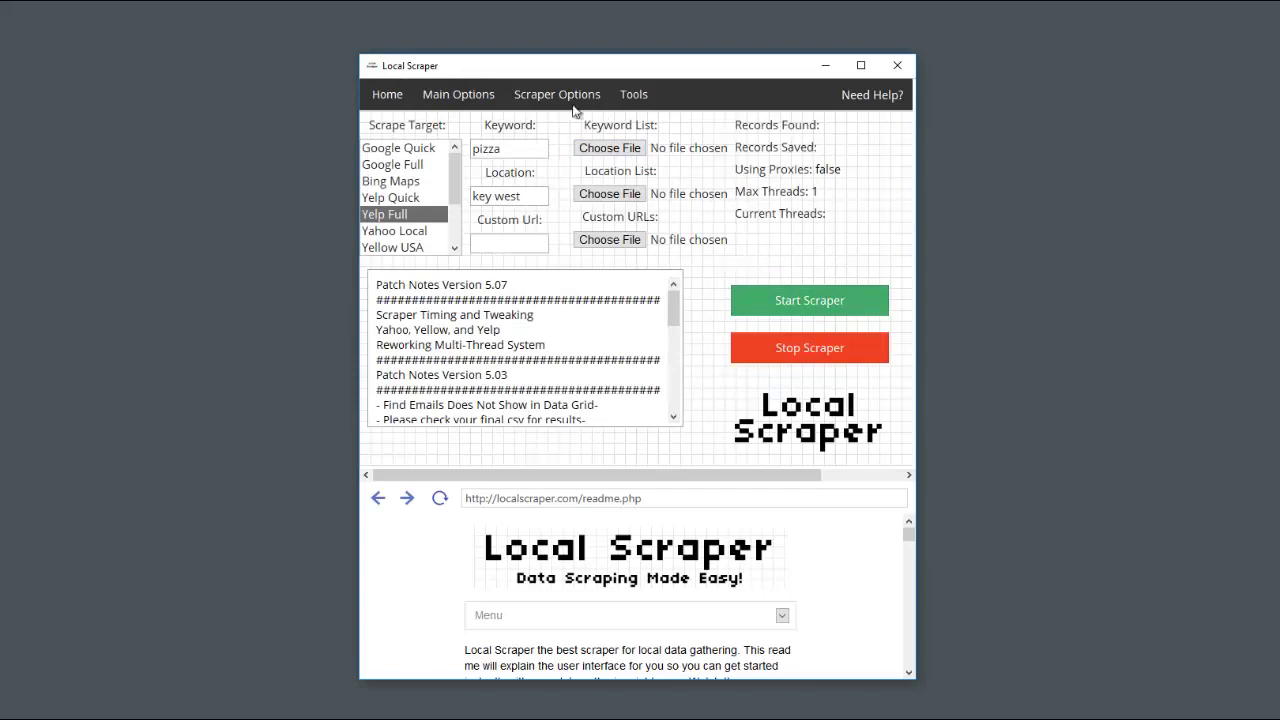
click(496, 99)
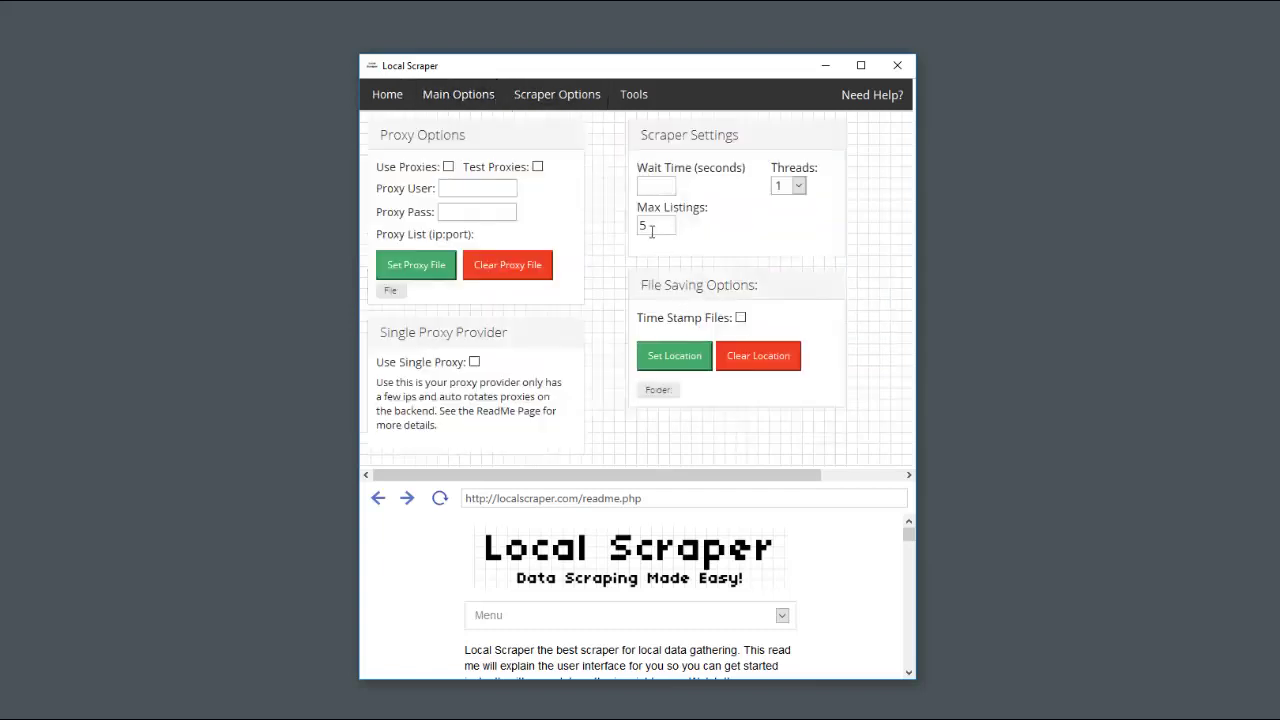
Step: Clear the Max Listings limit in the main options
drag(652, 228, 603, 230)
key(BackSpace)
click(600, 264)
Step: Open the scraper options, try Find Emails on and off, and leave it off
click(560, 95)
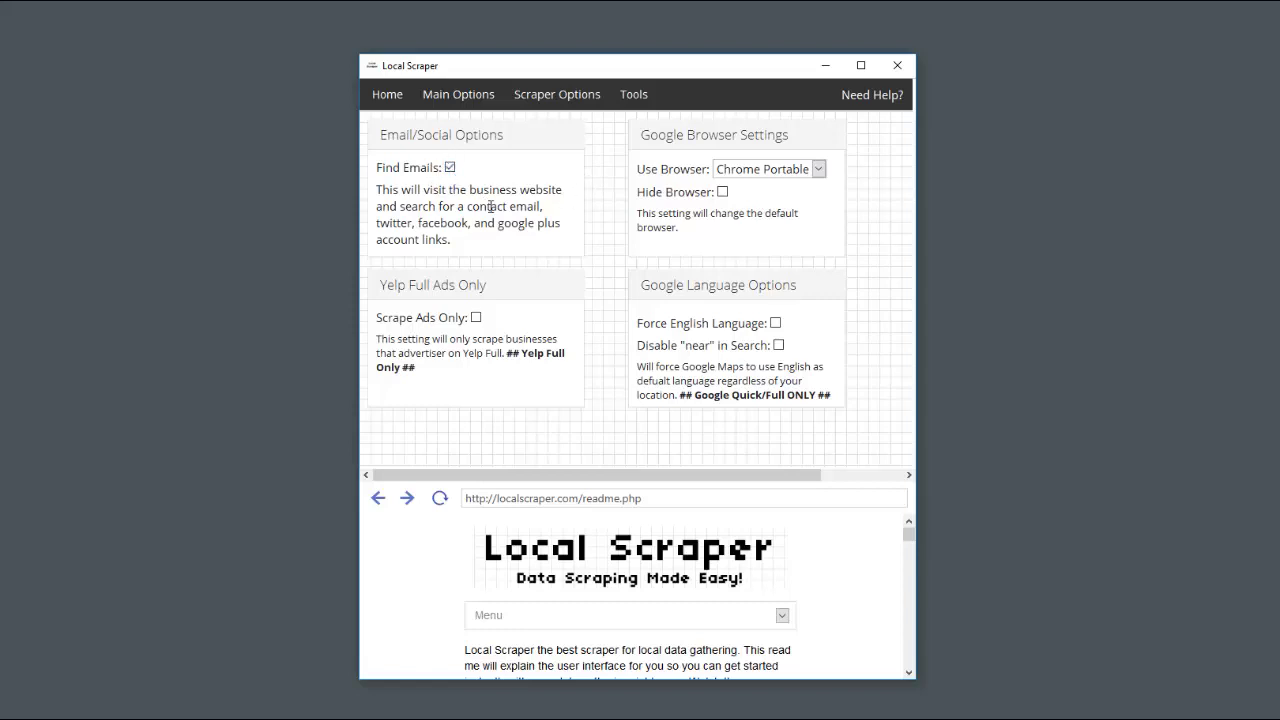
click(449, 168)
click(450, 168)
Step: Try Chrome as the browser in the Google browser settings and set it back to Chrome Portable
click(820, 172)
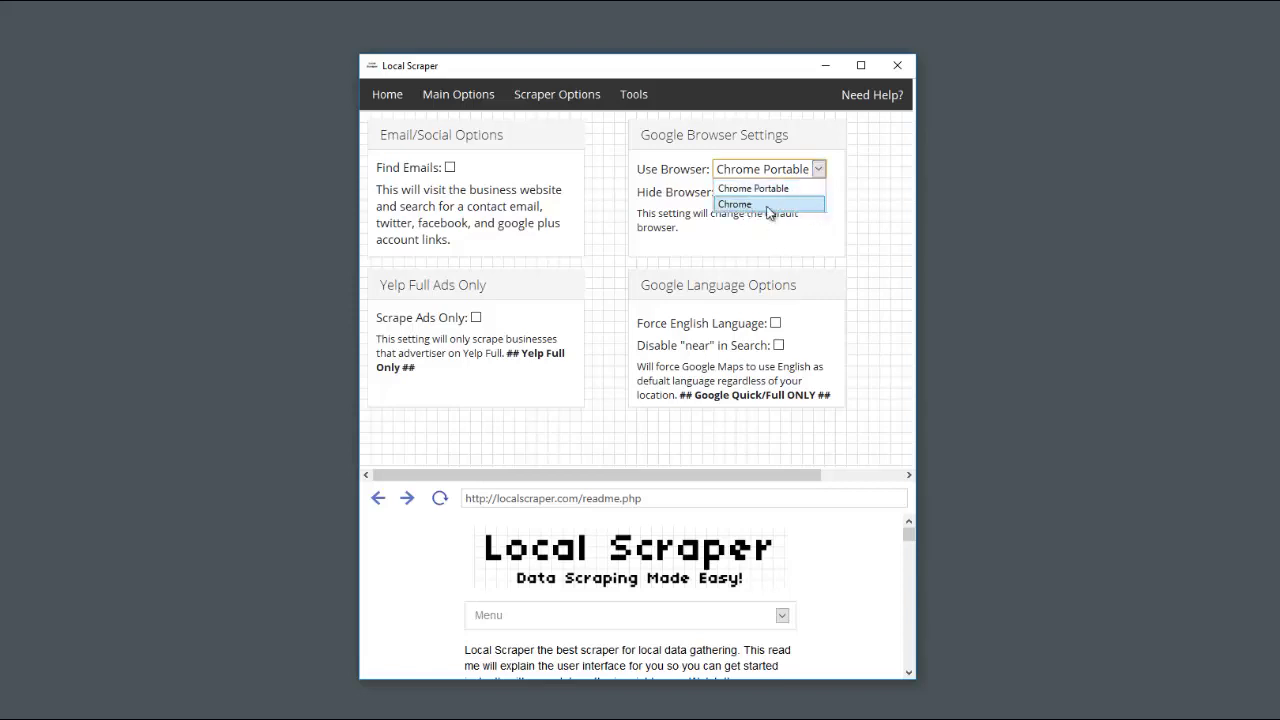
click(768, 205)
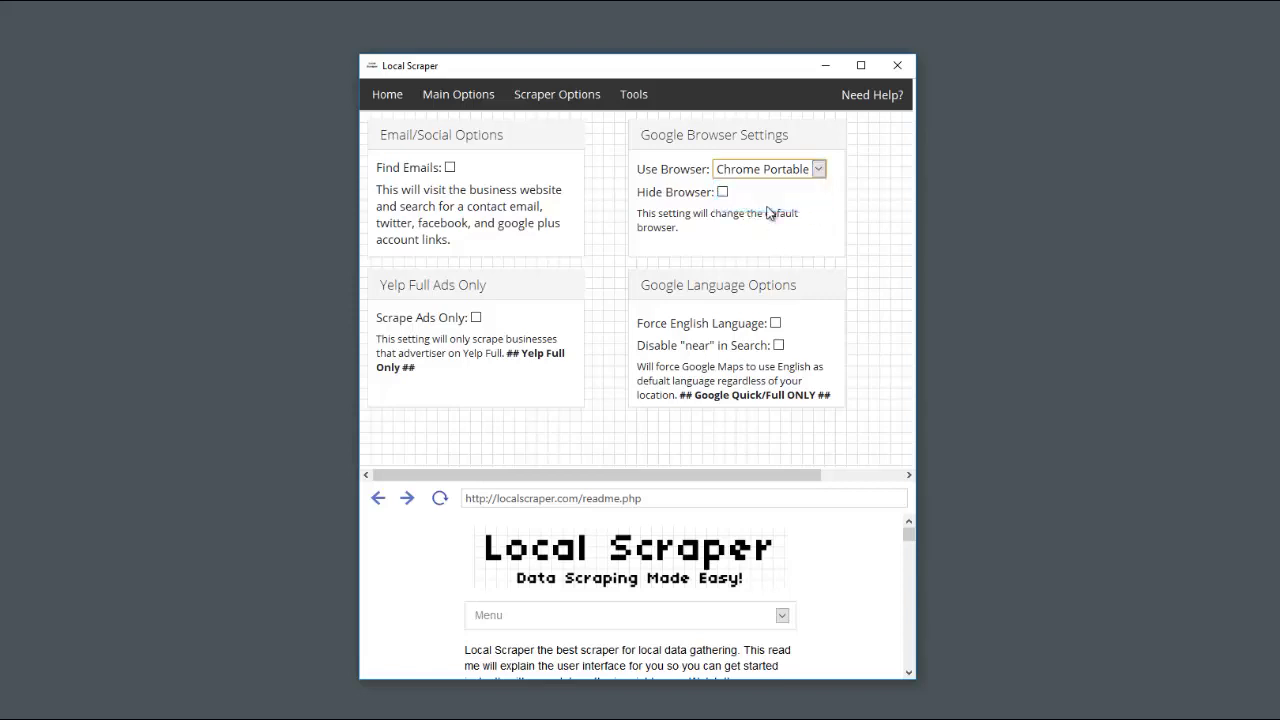
click(818, 172)
click(748, 187)
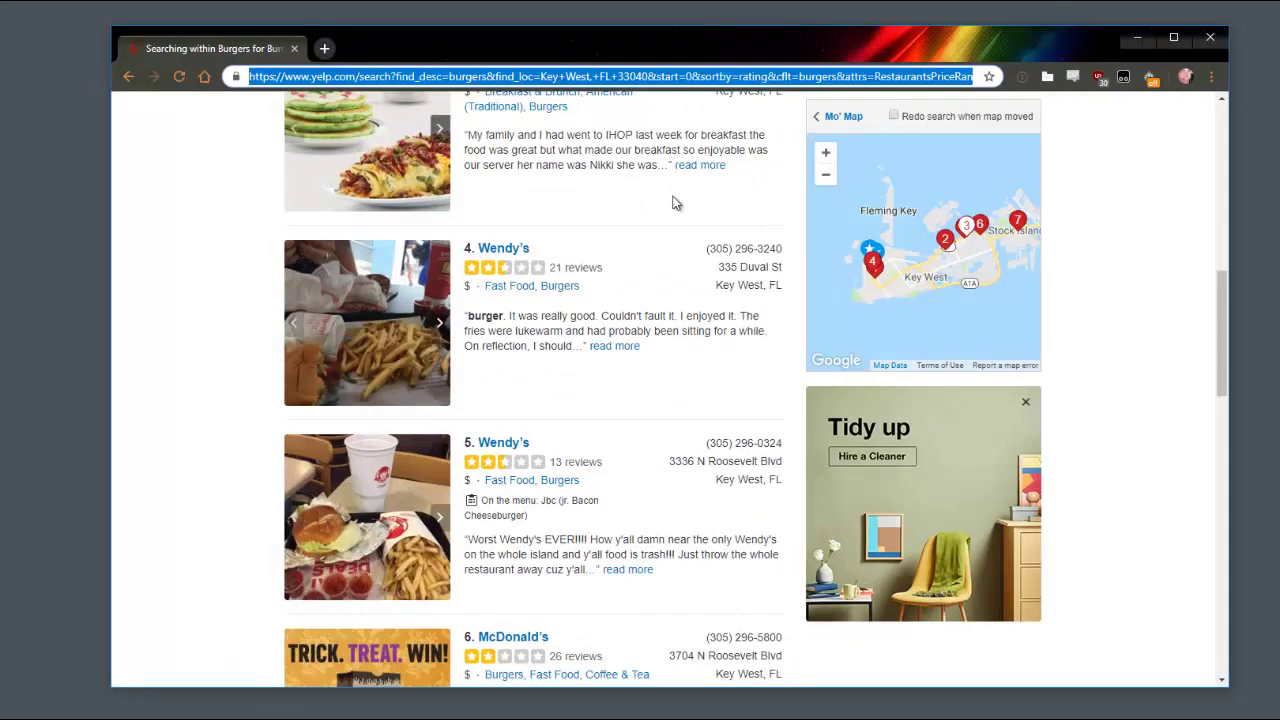
Step: Switch to the web browser and examine the Yelp burger search results for Key West, alternating with Local Scraper
click(672, 203)
scroll(670, 205, down, 3)
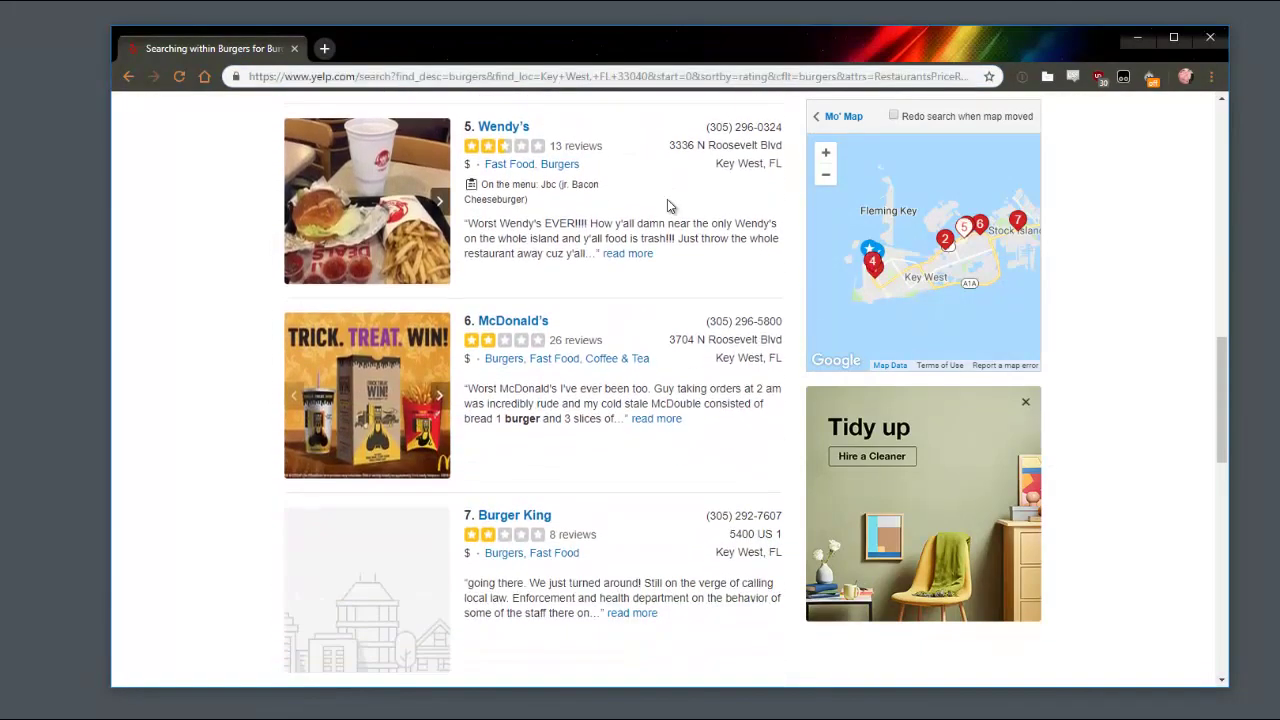
scroll(667, 199, down, 2)
scroll(667, 199, up, 5)
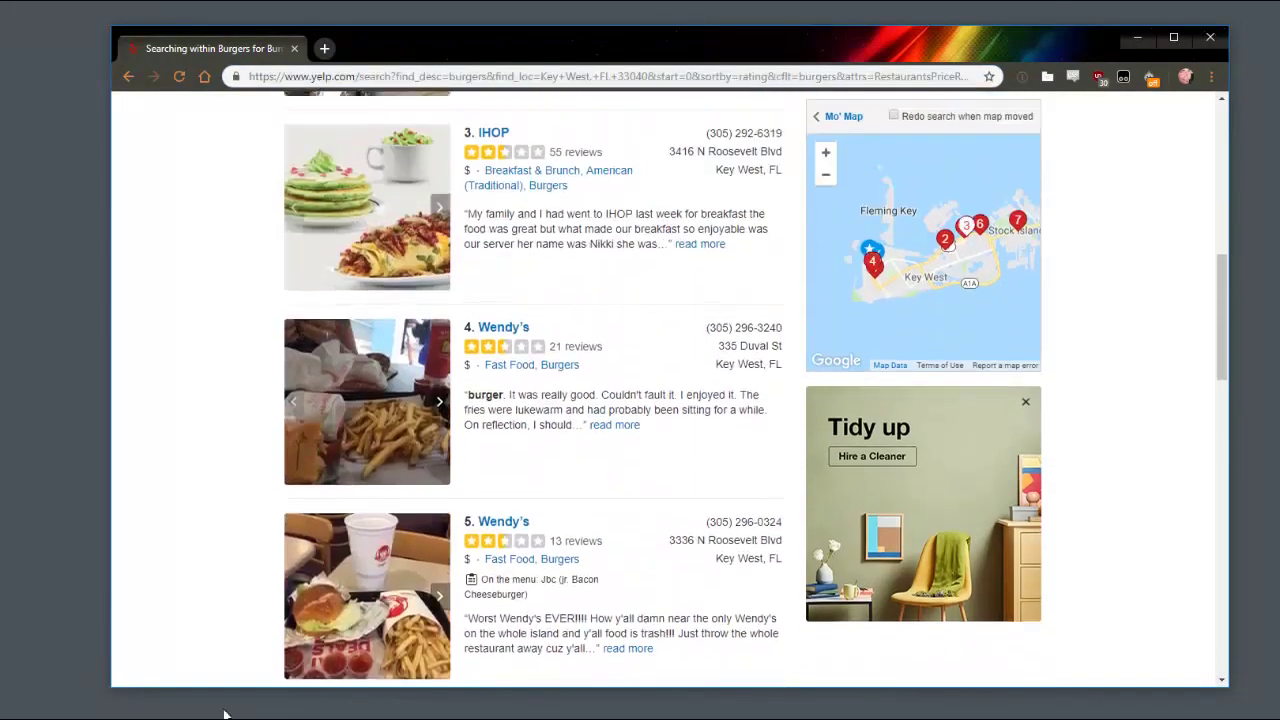
click(1136, 40)
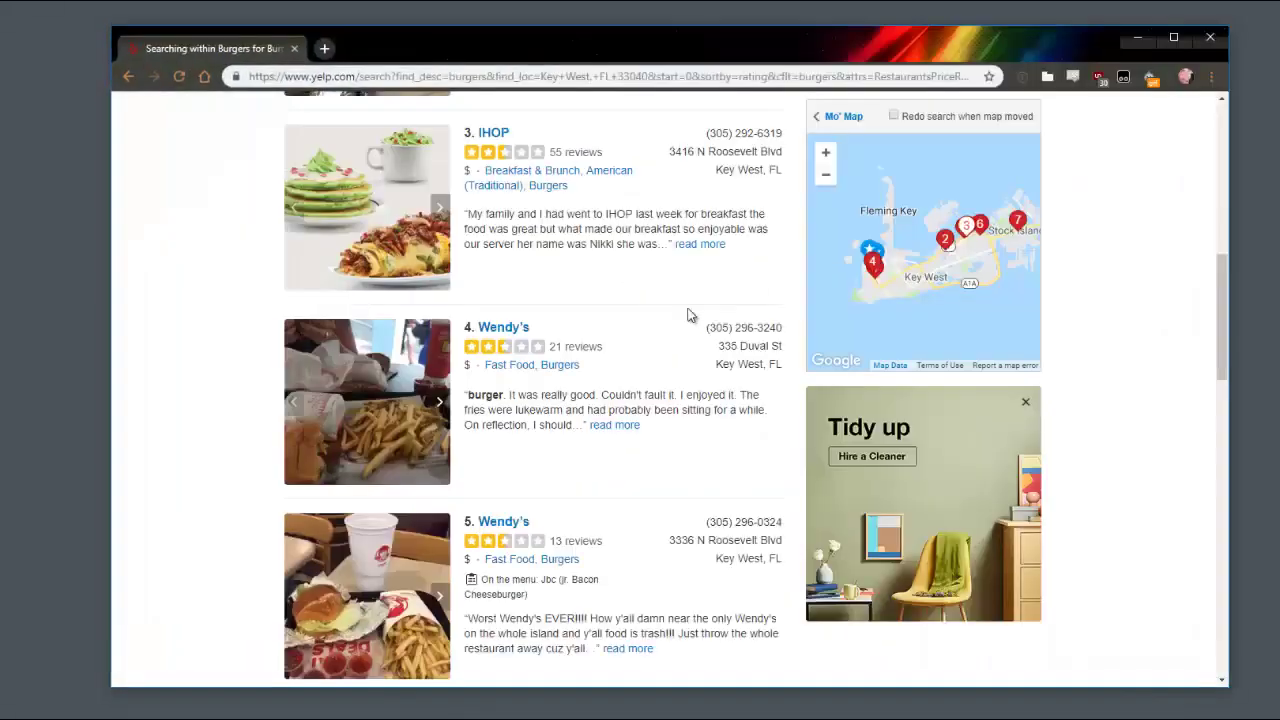
click(1128, 41)
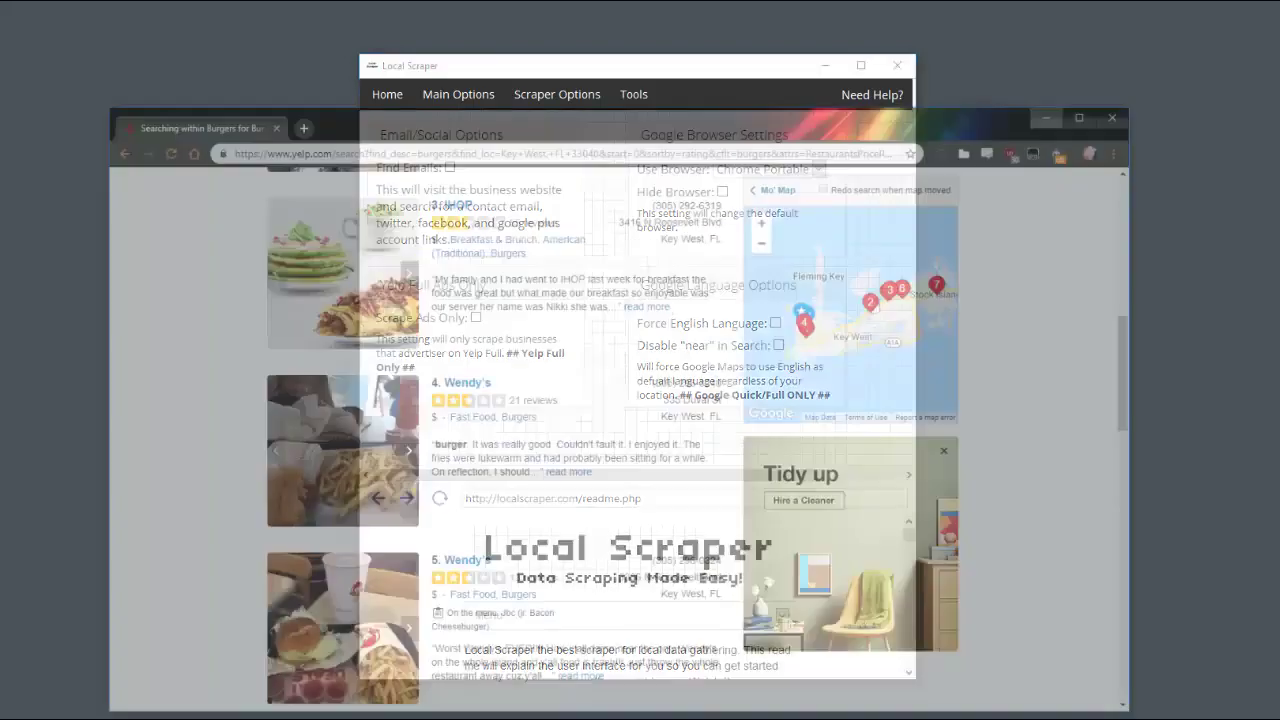
scroll(529, 506, up, 4)
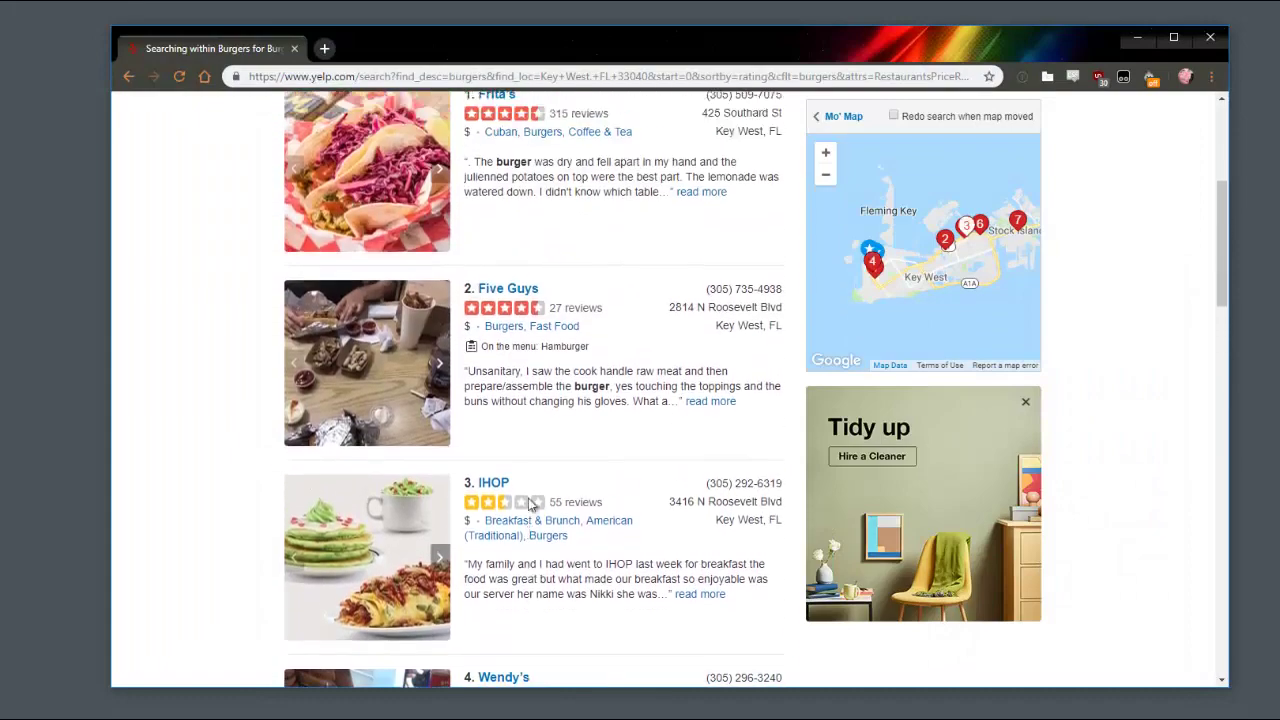
scroll(671, 406, up, 1)
scroll(654, 403, down, 4)
scroll(706, 322, up, 2)
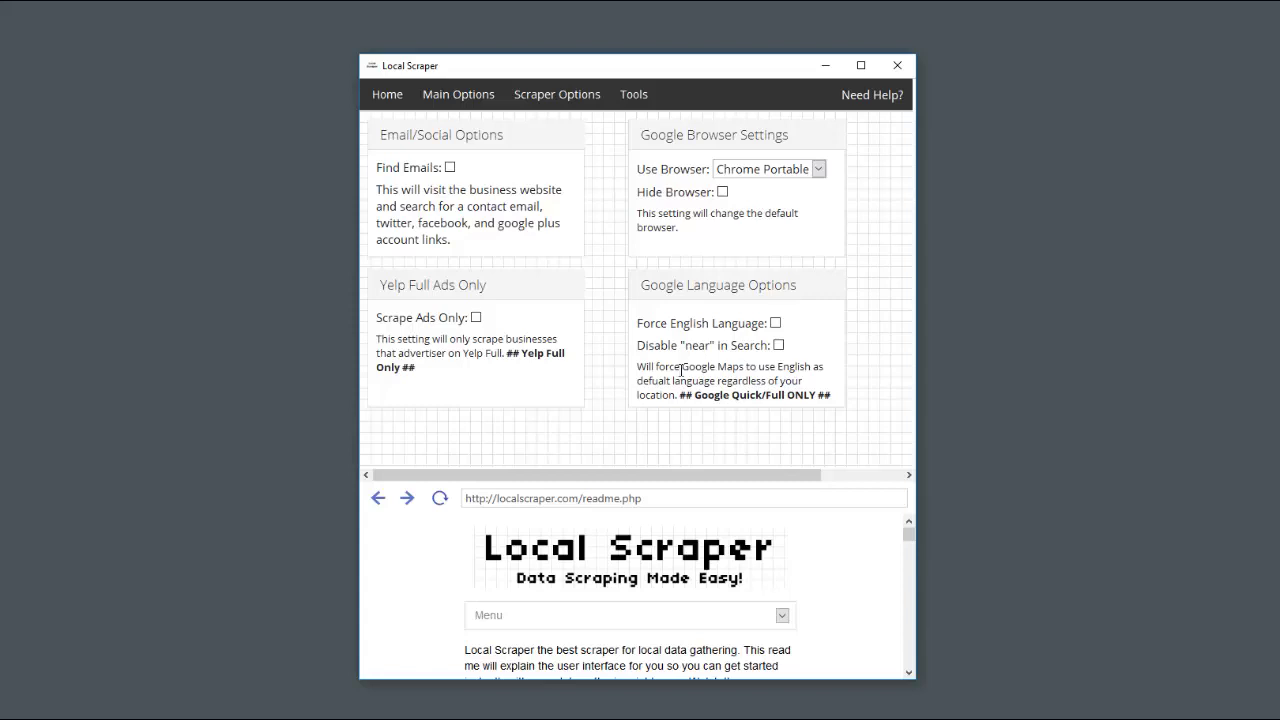
Step: Try Force English Language on and off and point out the Disable "near" in Search option
click(776, 324)
click(775, 323)
drag(686, 345, 718, 345)
click(703, 346)
Step: Return to the home page, point out the keyword, and set the scrape target to Google Full
click(386, 95)
click(520, 149)
double_click(520, 149)
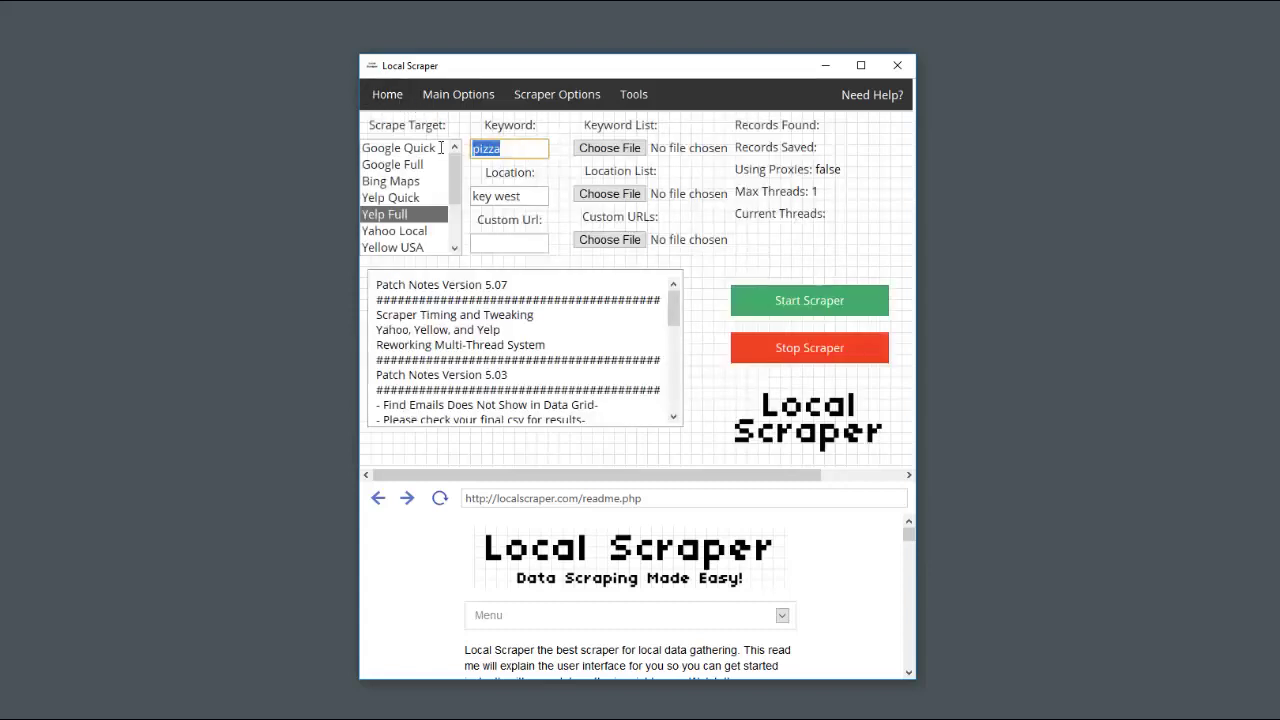
click(506, 147)
click(413, 165)
drag(512, 148, 466, 149)
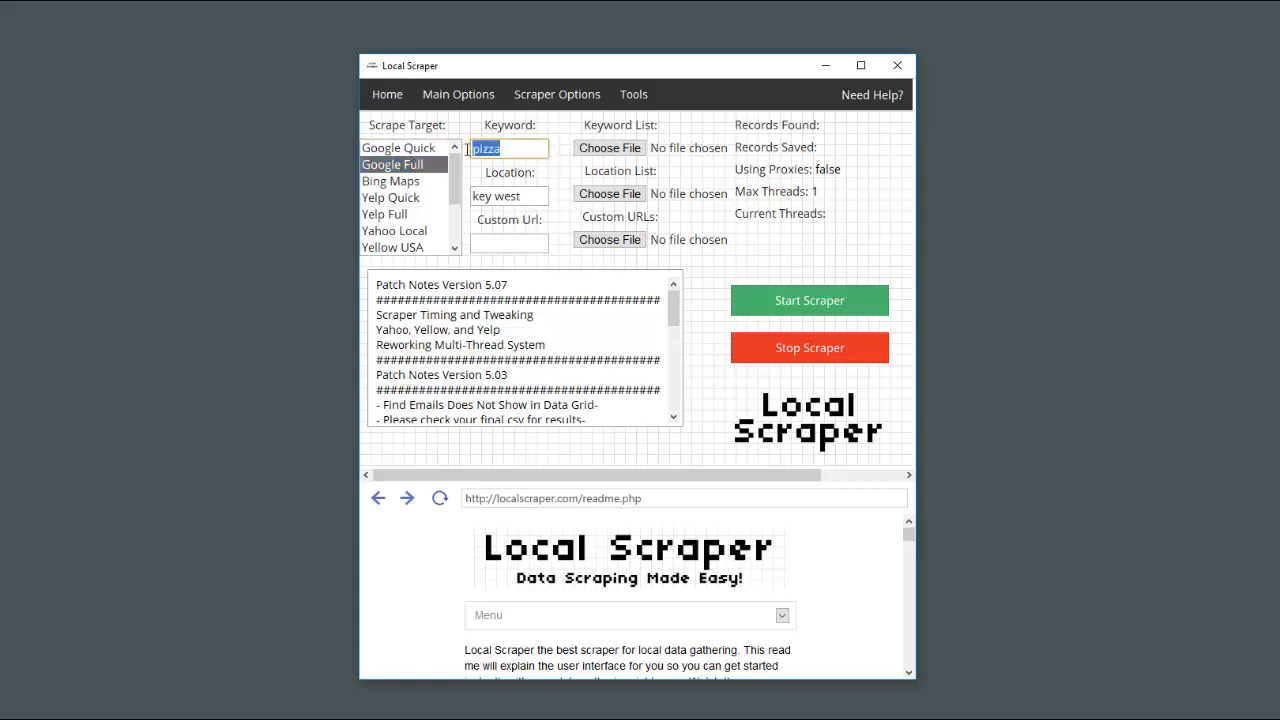
click(528, 148)
Step: Set the location to "key west fl"
click(528, 196)
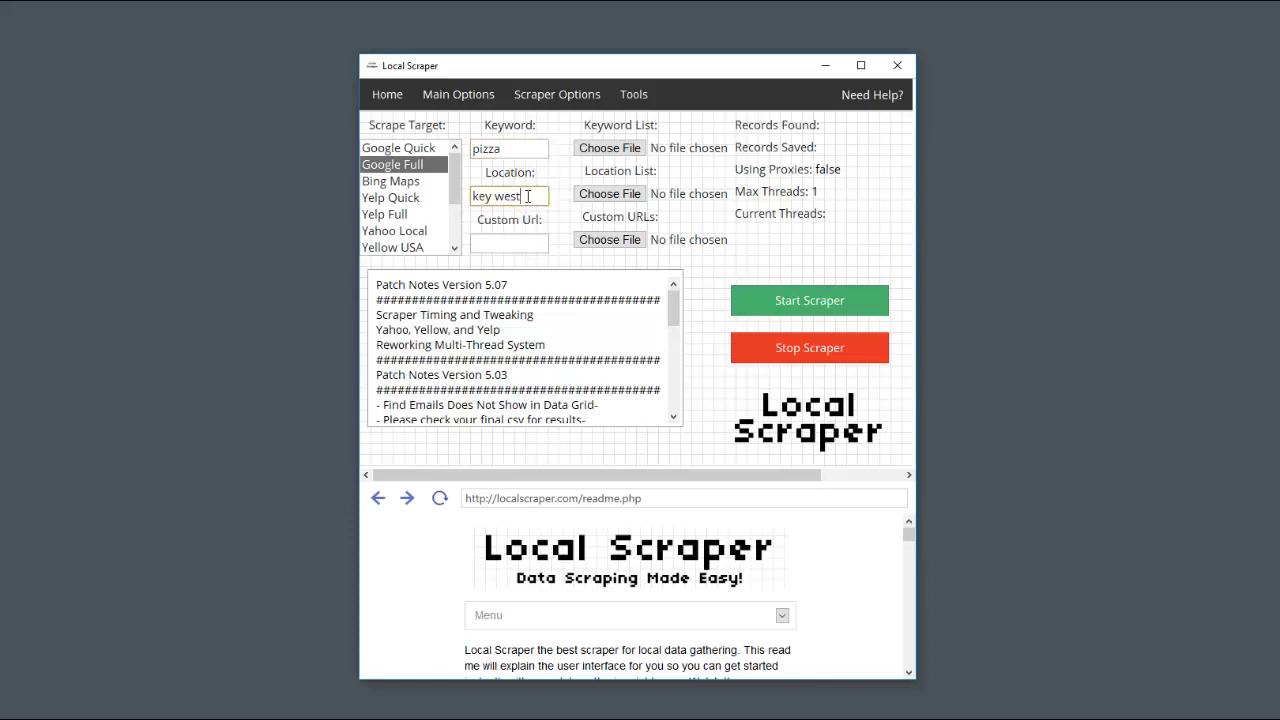
text(fl)
double_click(526, 169)
click(542, 126)
Step: Turn on Disable "near" in Search in the Google language options
click(455, 95)
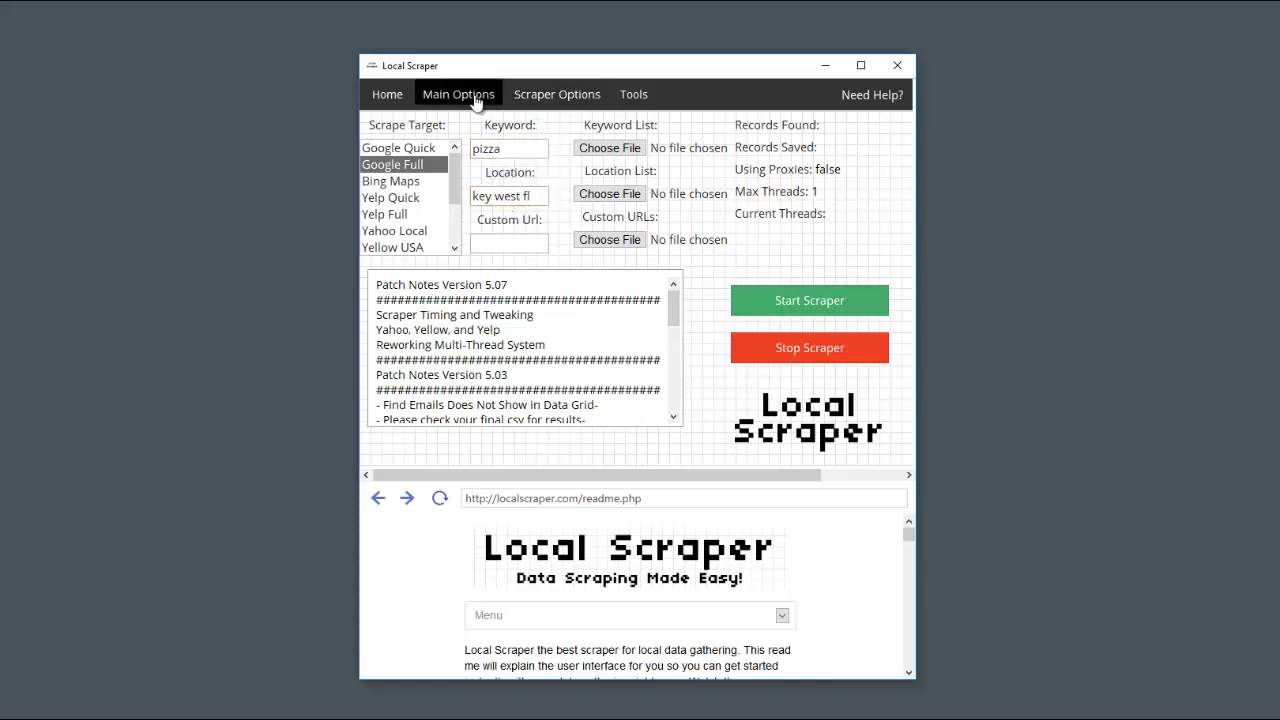
click(557, 95)
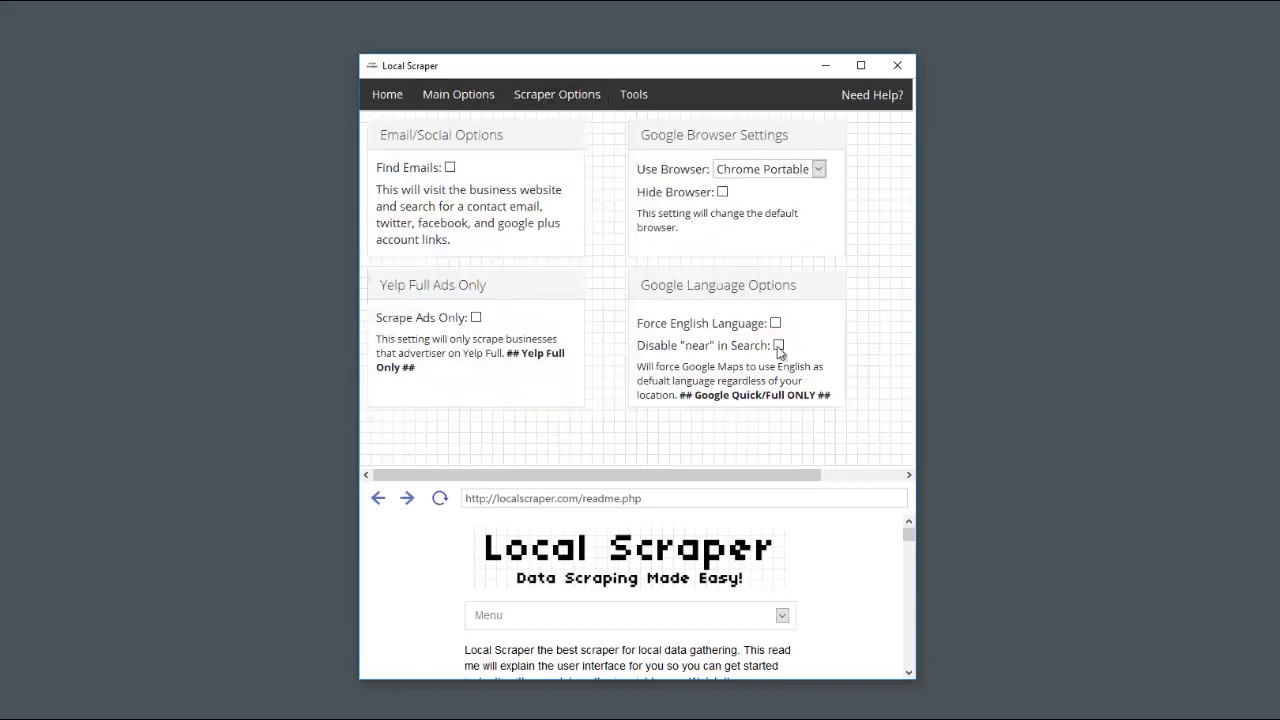
click(778, 346)
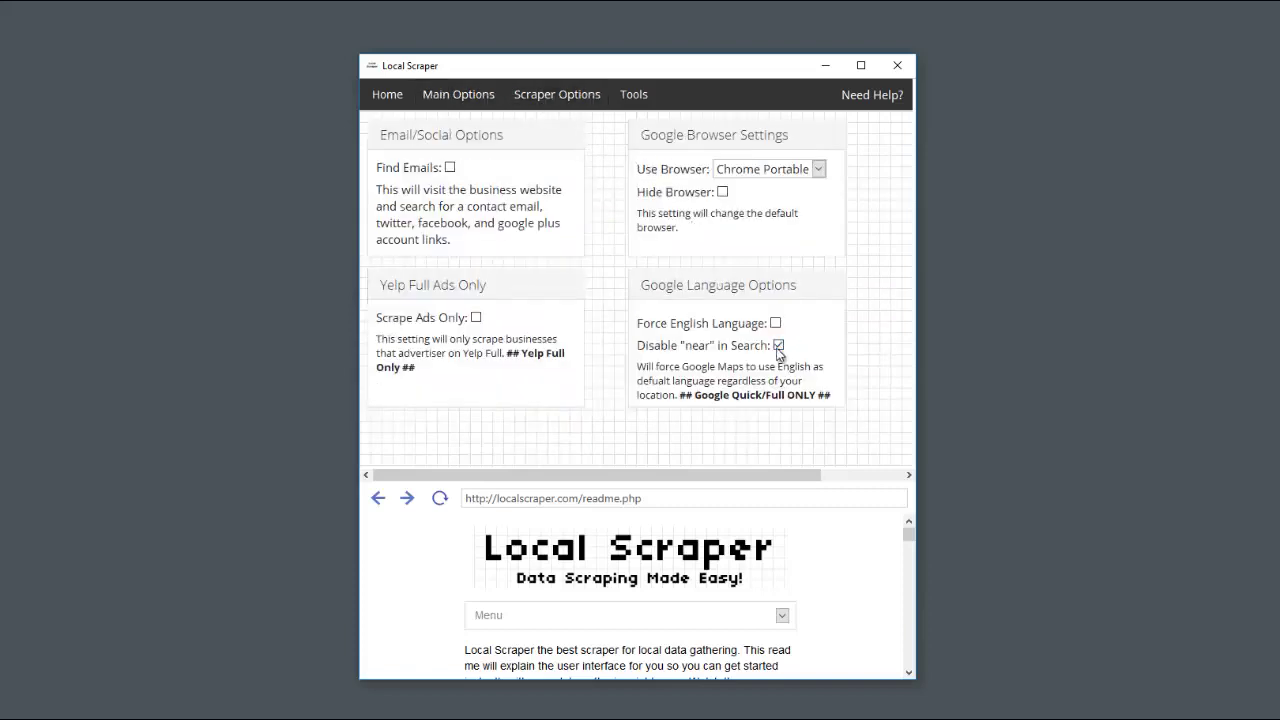
Step: On the home page, point out the location and alternate the scrape target between Google Quick and Google Full, ending on Google Full
click(405, 104)
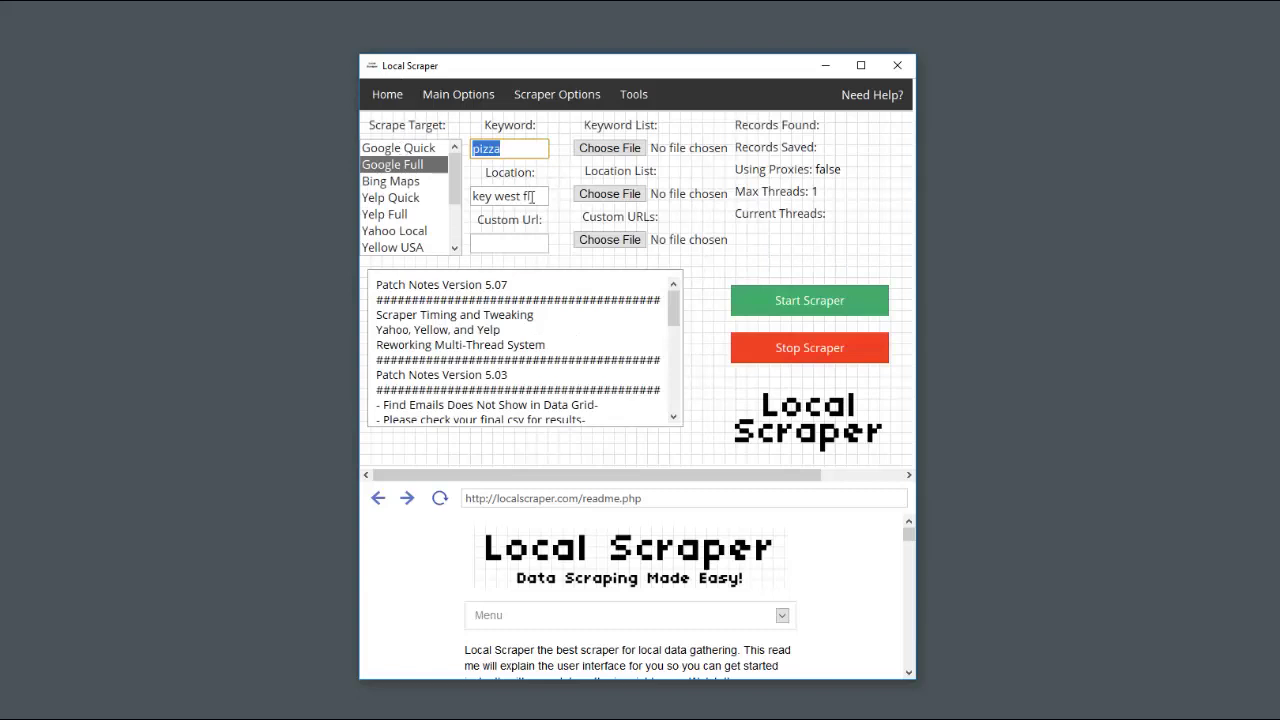
drag(532, 196, 450, 195)
click(533, 149)
click(402, 148)
click(406, 164)
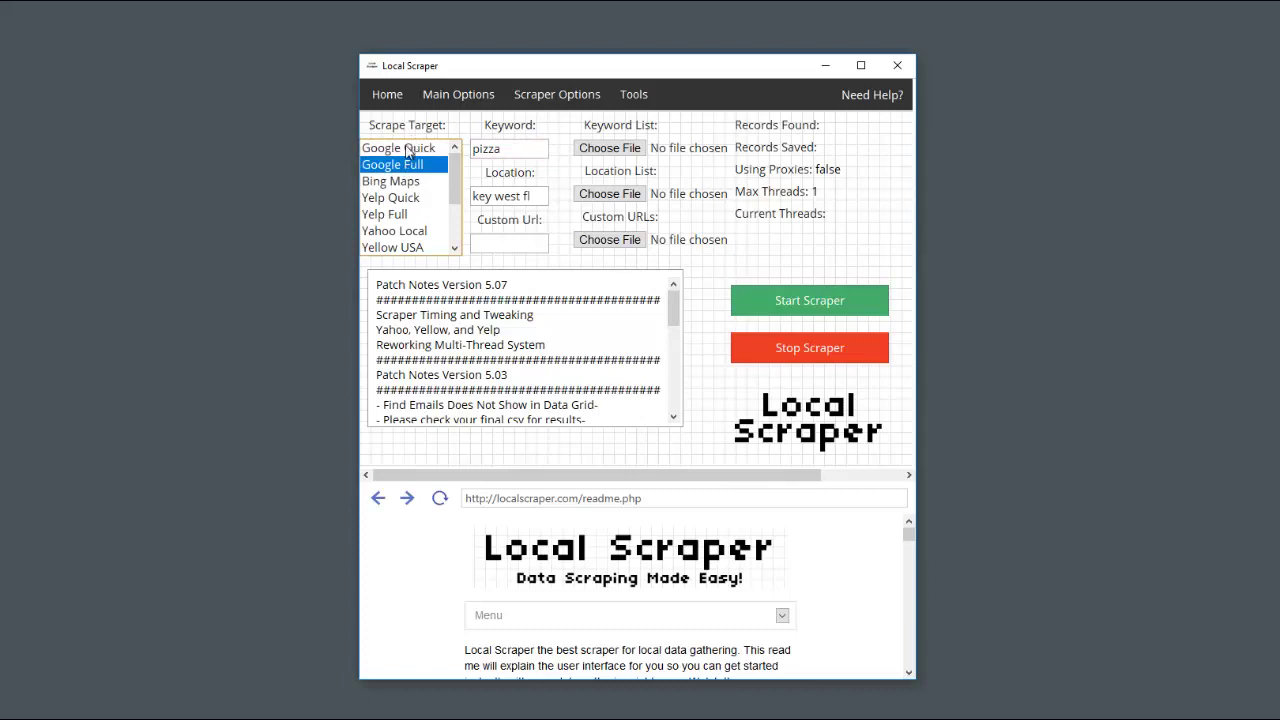
click(406, 150)
click(406, 165)
Step: Try "pizza in" as the keyword and change it to "pizza around"
click(508, 150)
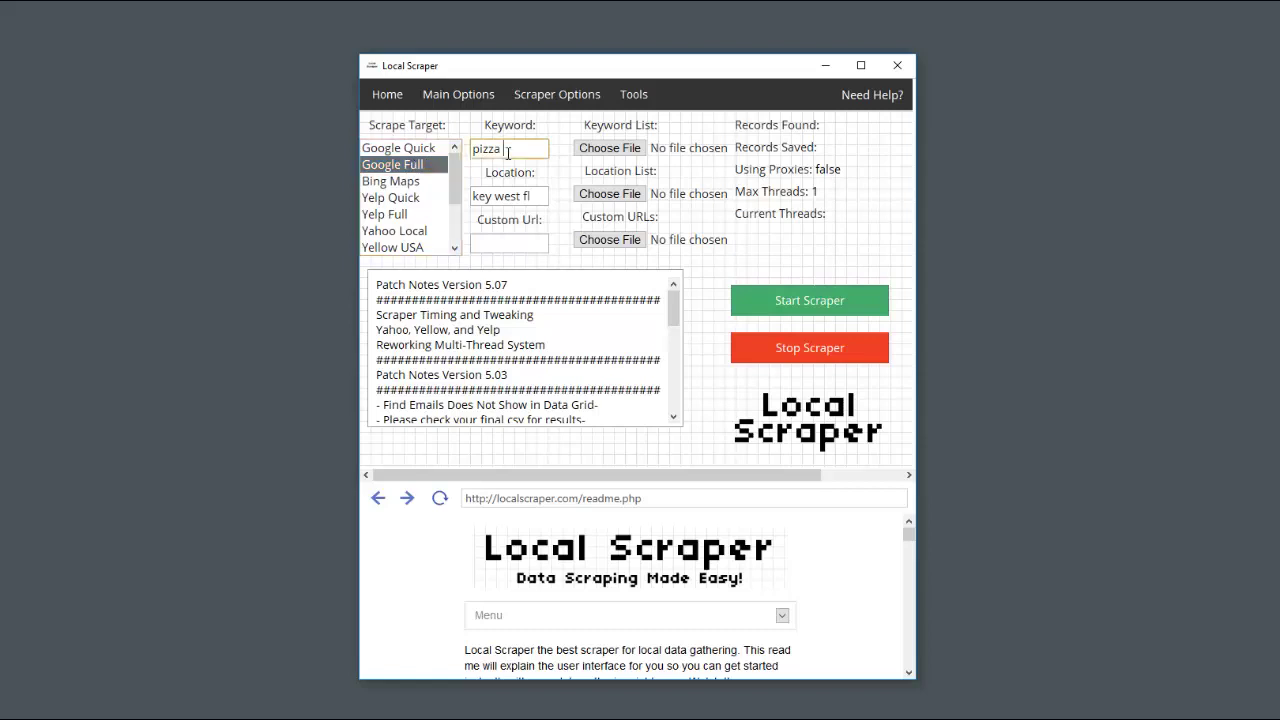
text(in)
click(538, 198)
click(509, 149)
double_click(506, 148)
text(around)
click(540, 187)
double_click(529, 150)
Step: Revisit the Disable "near" in Search option in the scraper options
click(462, 98)
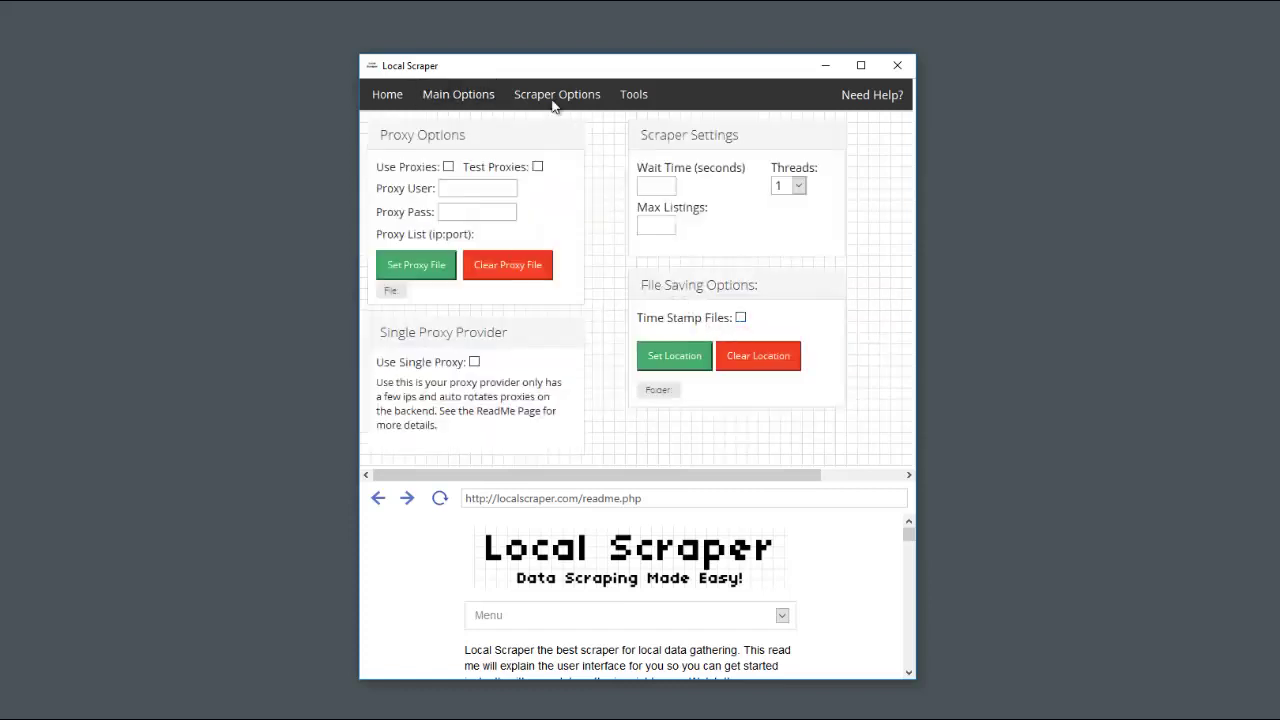
click(553, 104)
click(778, 346)
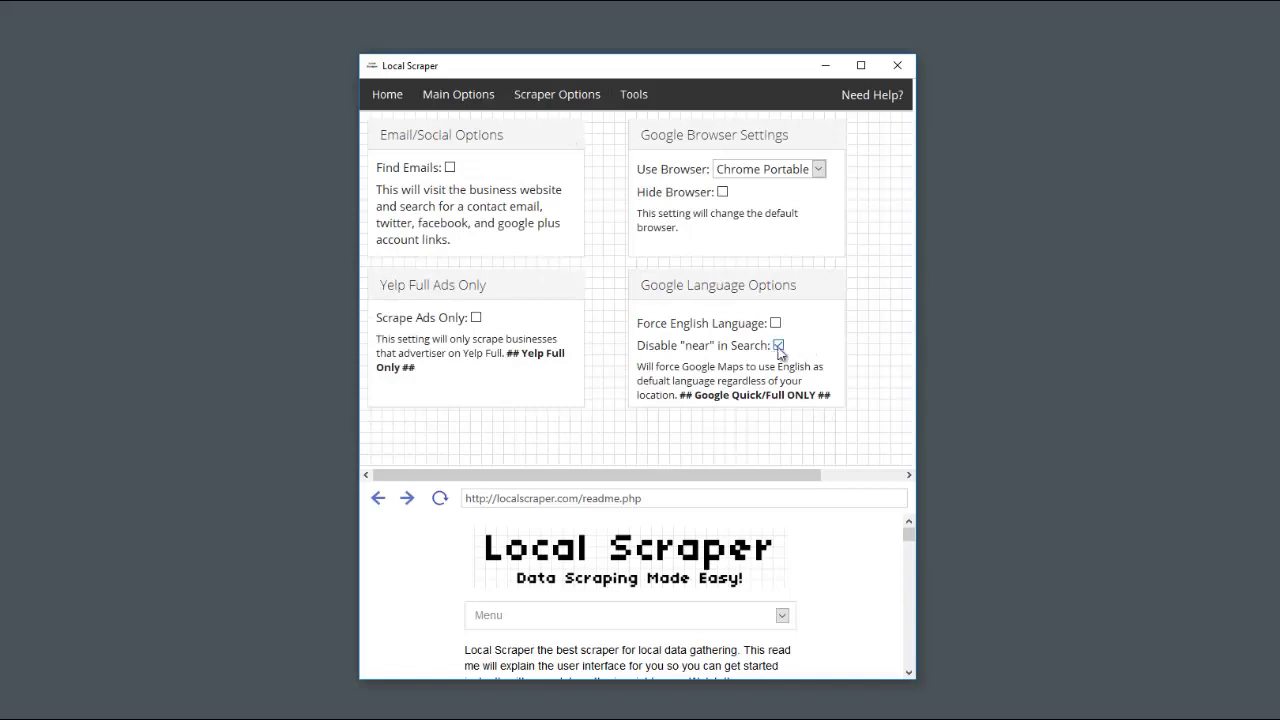
Step: Return to the home page and remove "around" from the keyword
click(389, 96)
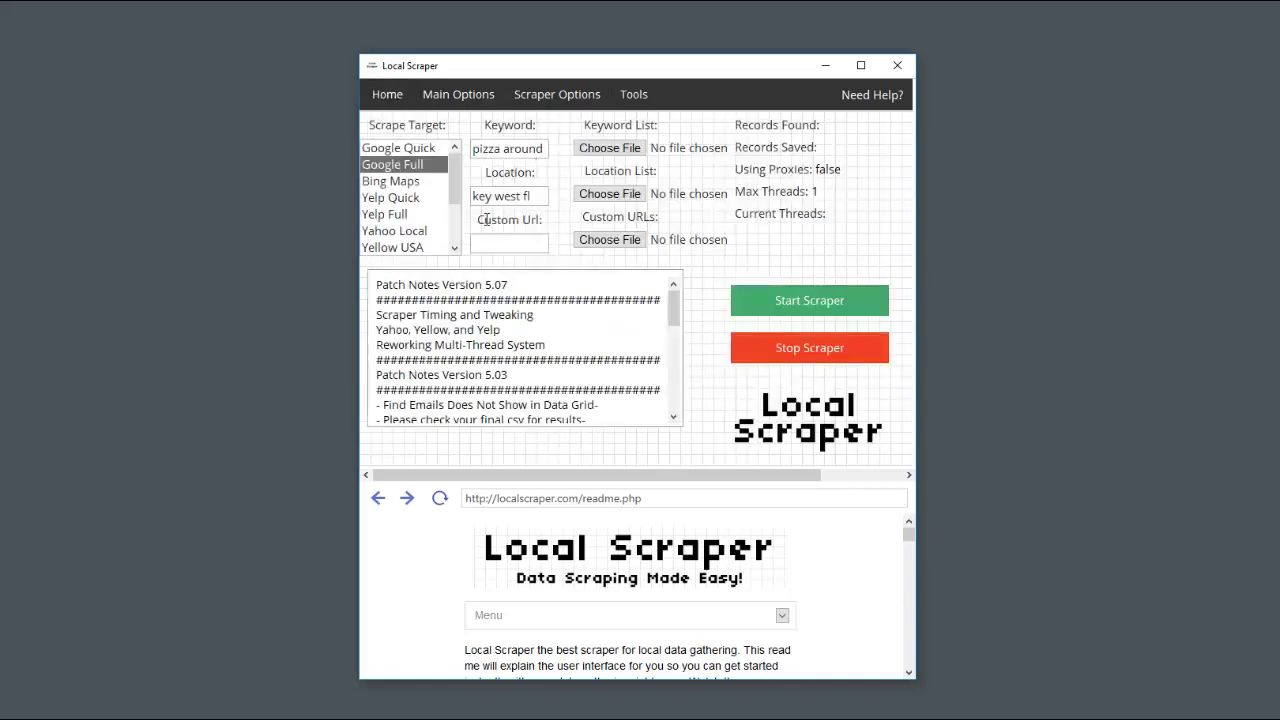
double_click(522, 148)
key(BackSpace)
Step: Switch the scrape target through Yelp Full and Bing Maps to Yahoo Local and set the keyword to "pizza around"
click(397, 216)
click(403, 184)
click(395, 230)
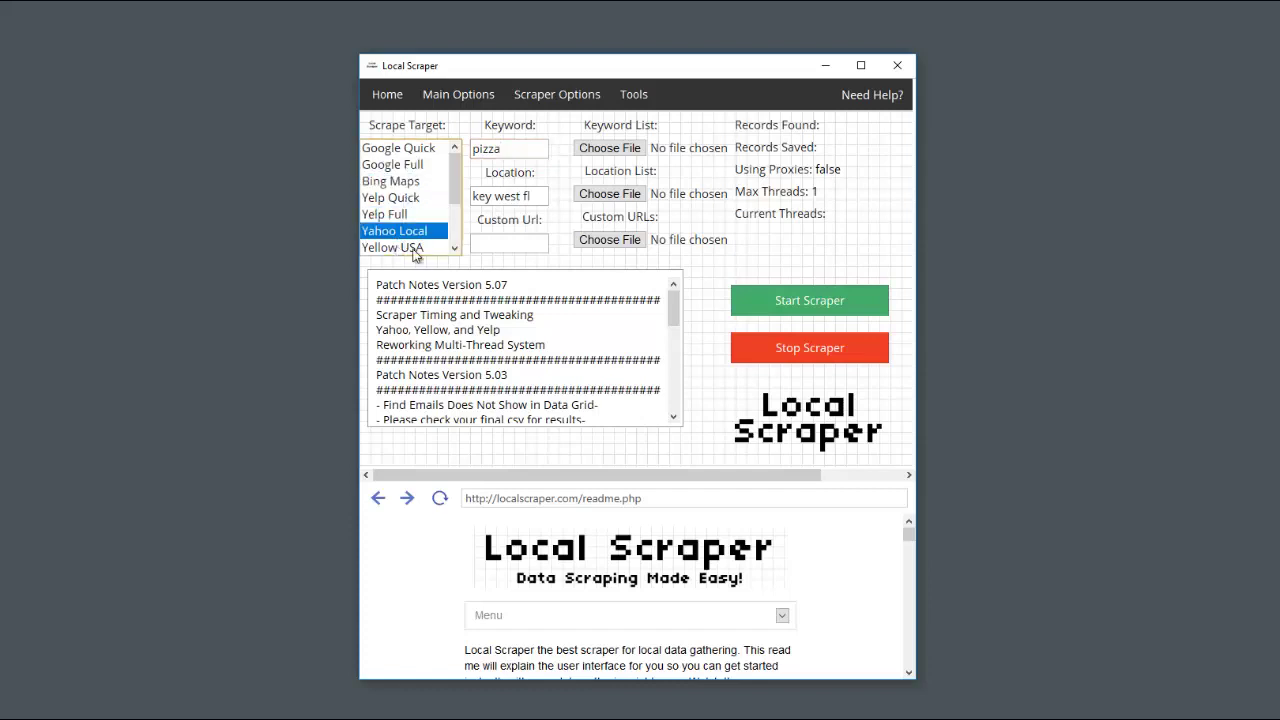
click(527, 148)
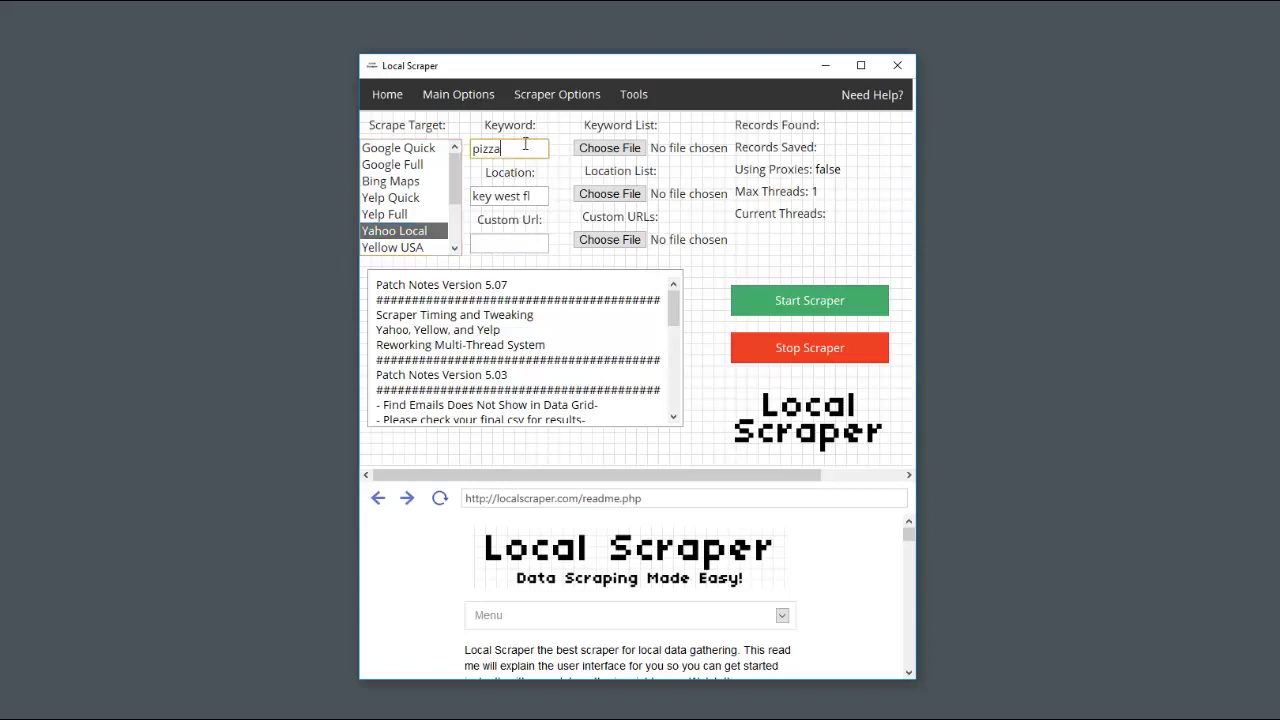
text(around)
Step: In the scraper options, highlight the Google Quick/Full only note and turn off Disable "near" in Search
click(468, 94)
click(530, 95)
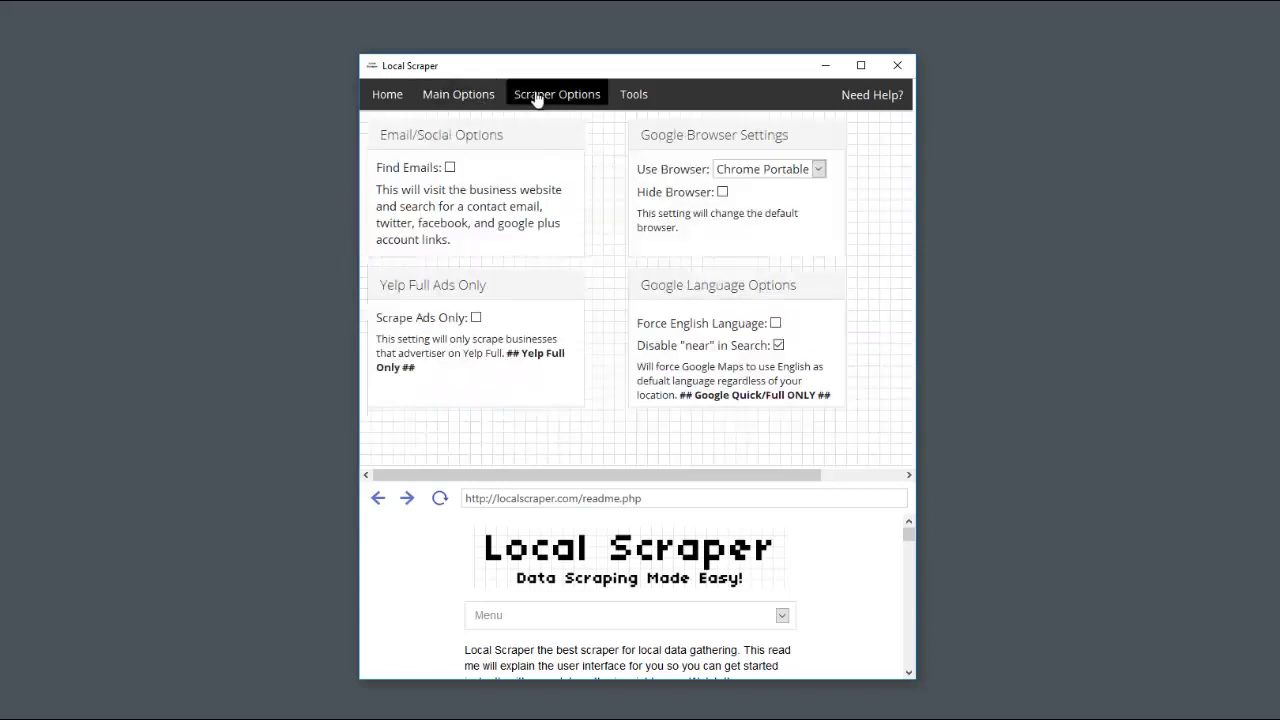
drag(695, 394, 816, 393)
click(778, 345)
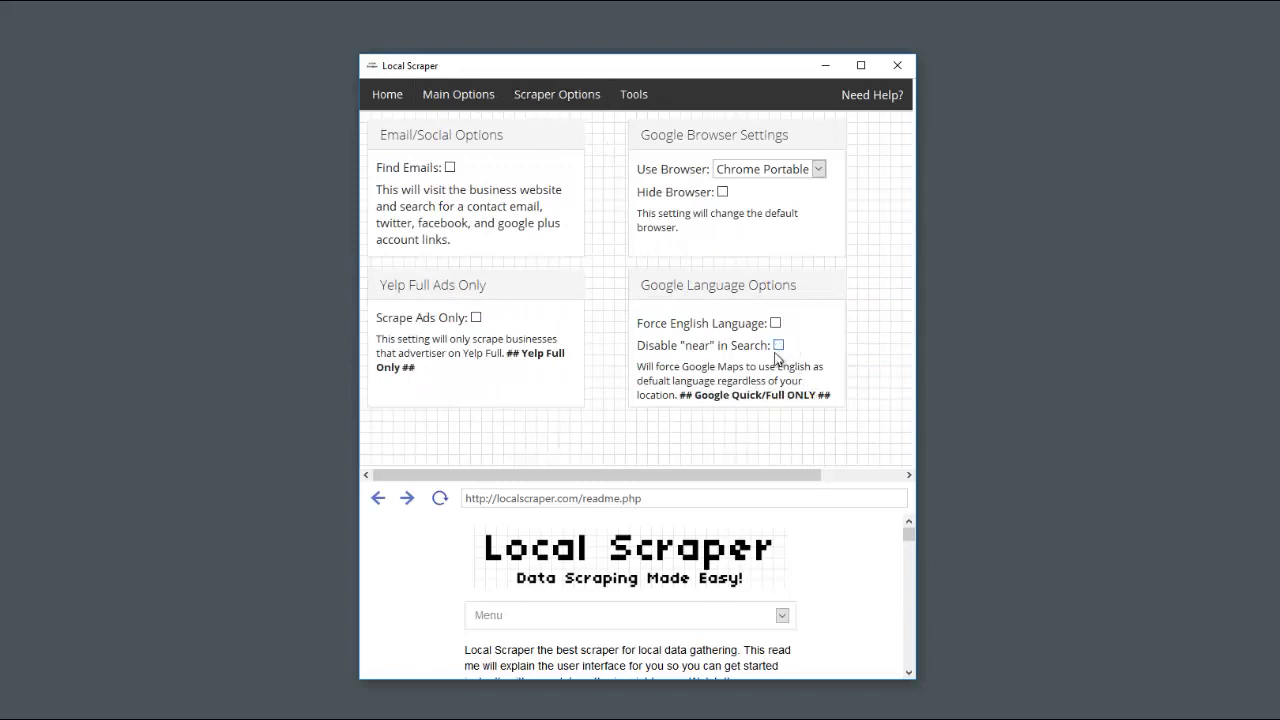
Step: Look at the tools page, then enable Find Emails, Scrape Ads Only, Force English Language and Disable "near" in Search in the scraper options
click(640, 99)
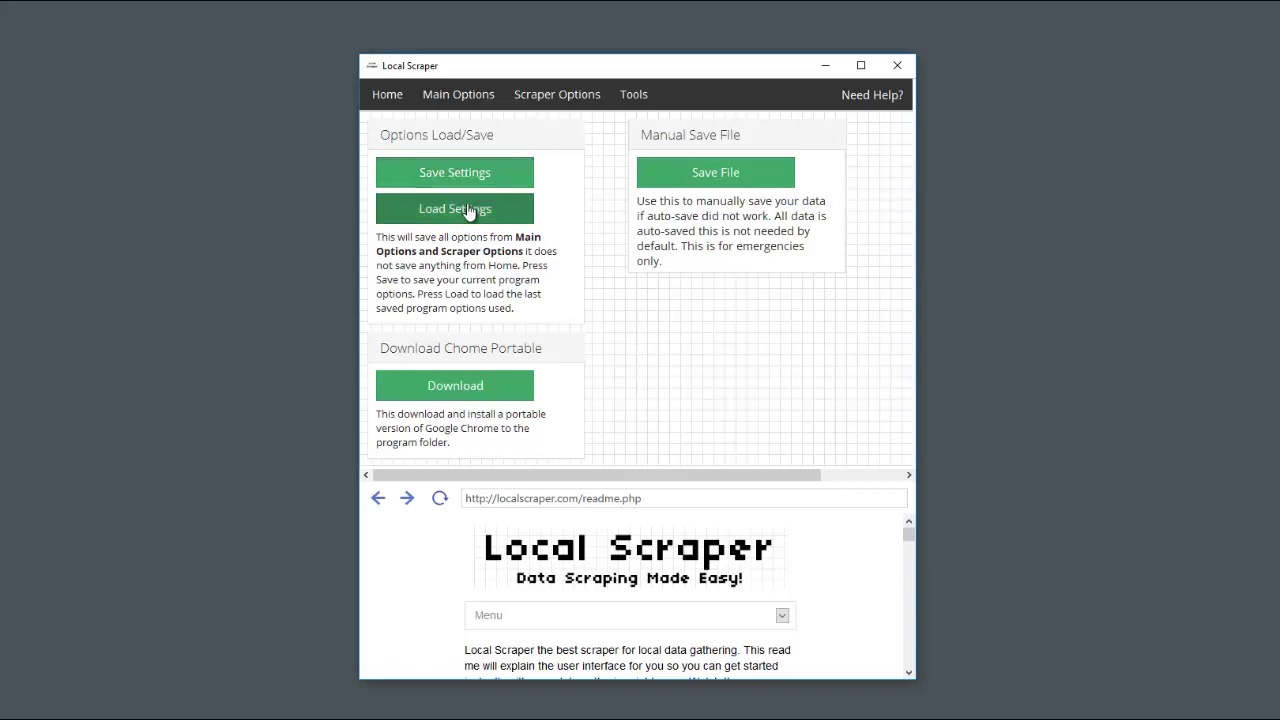
click(570, 97)
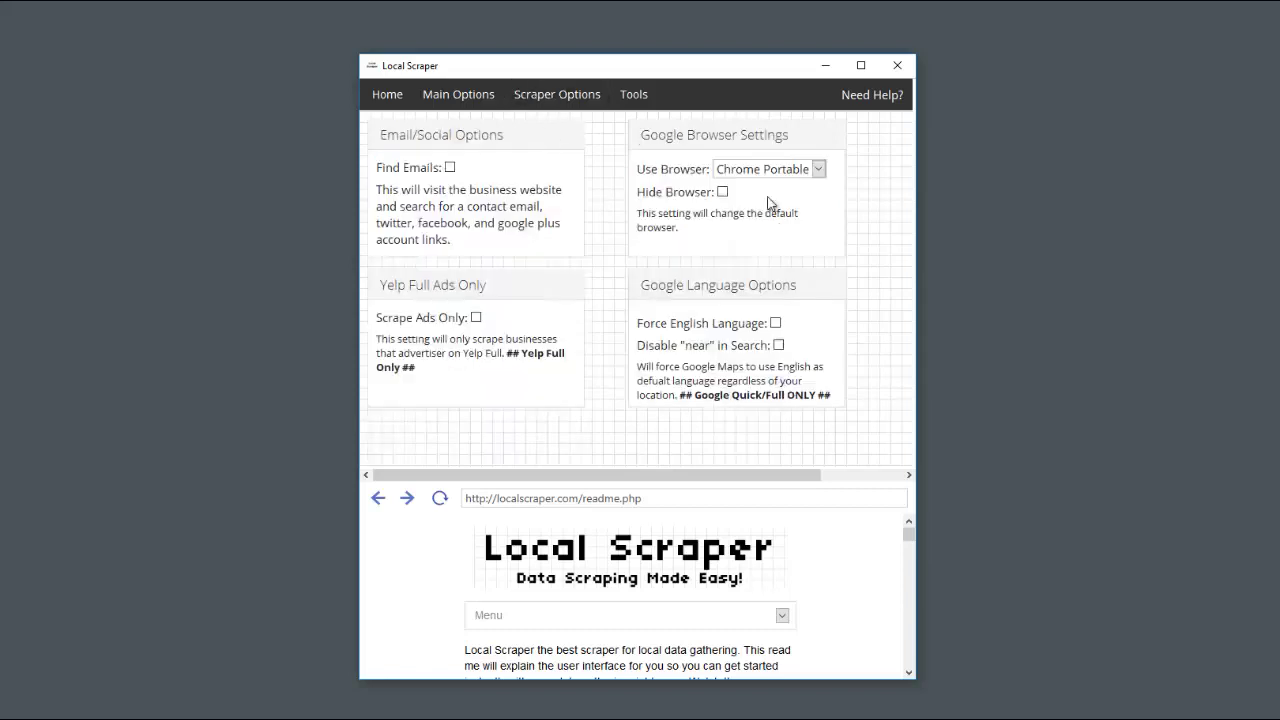
click(776, 323)
click(779, 346)
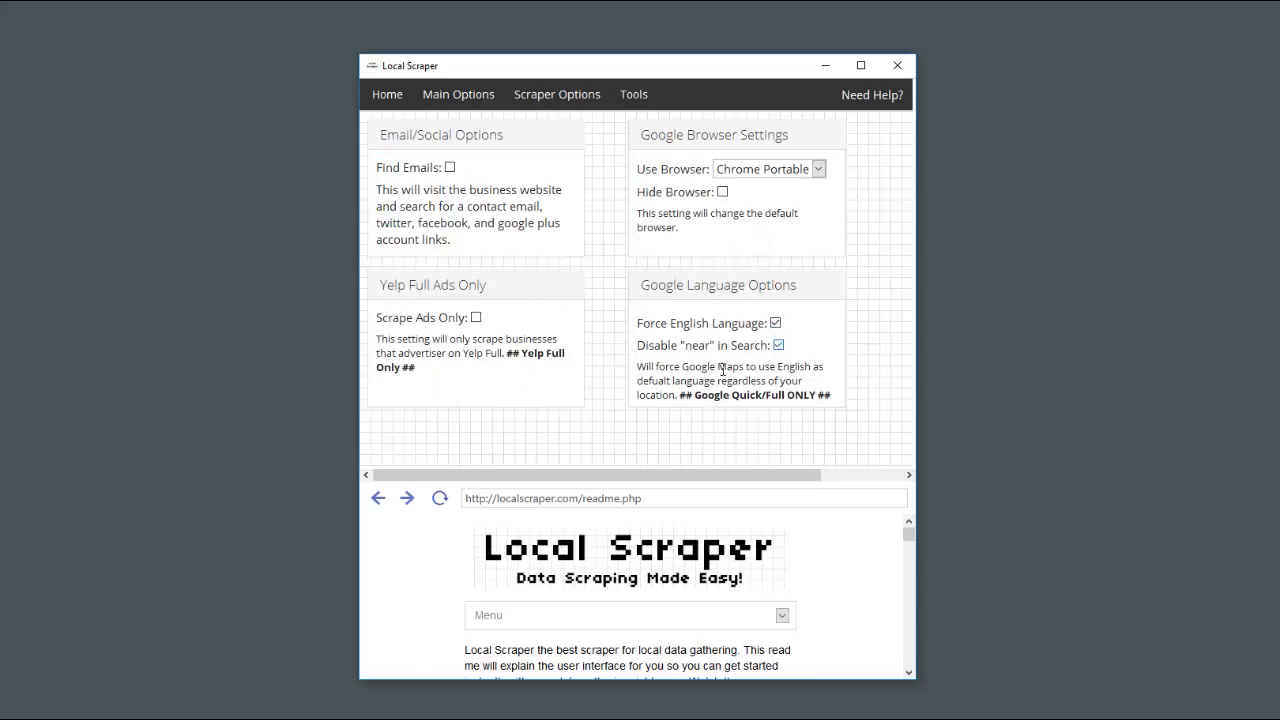
click(477, 318)
Step: In the main options, set Max Listings to 10 and Wait Time to 5 seconds
click(482, 97)
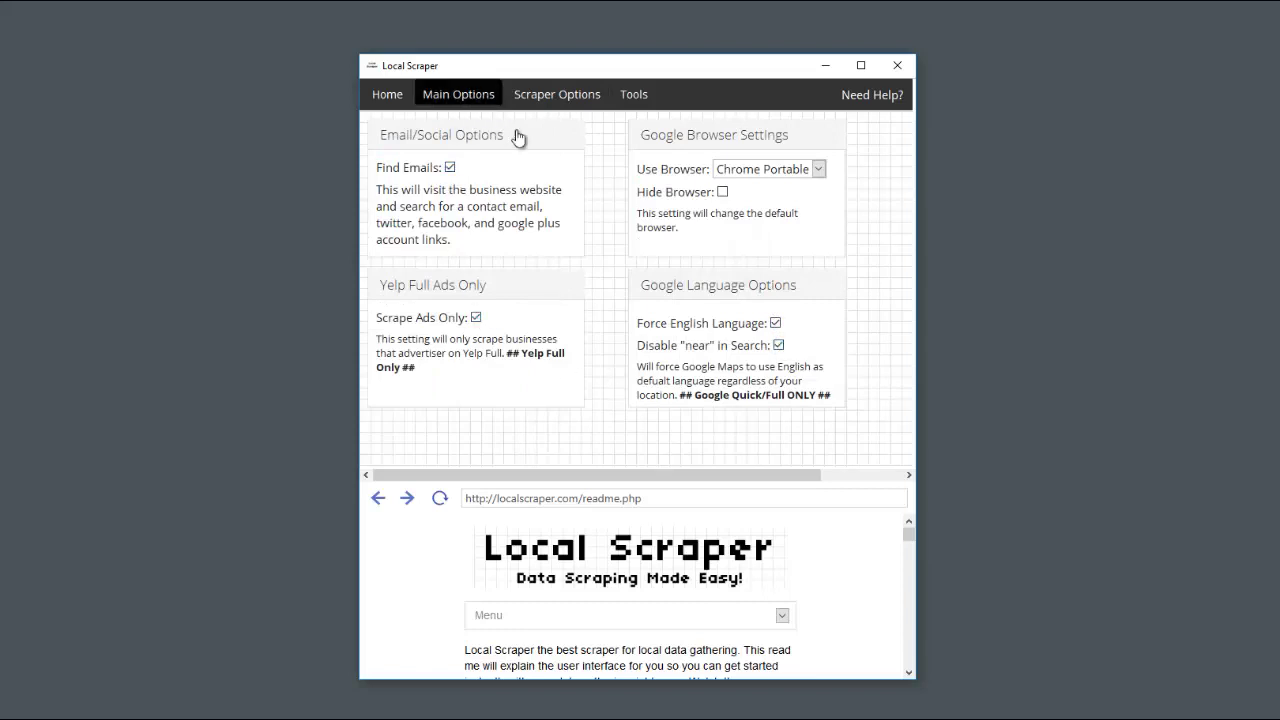
click(662, 222)
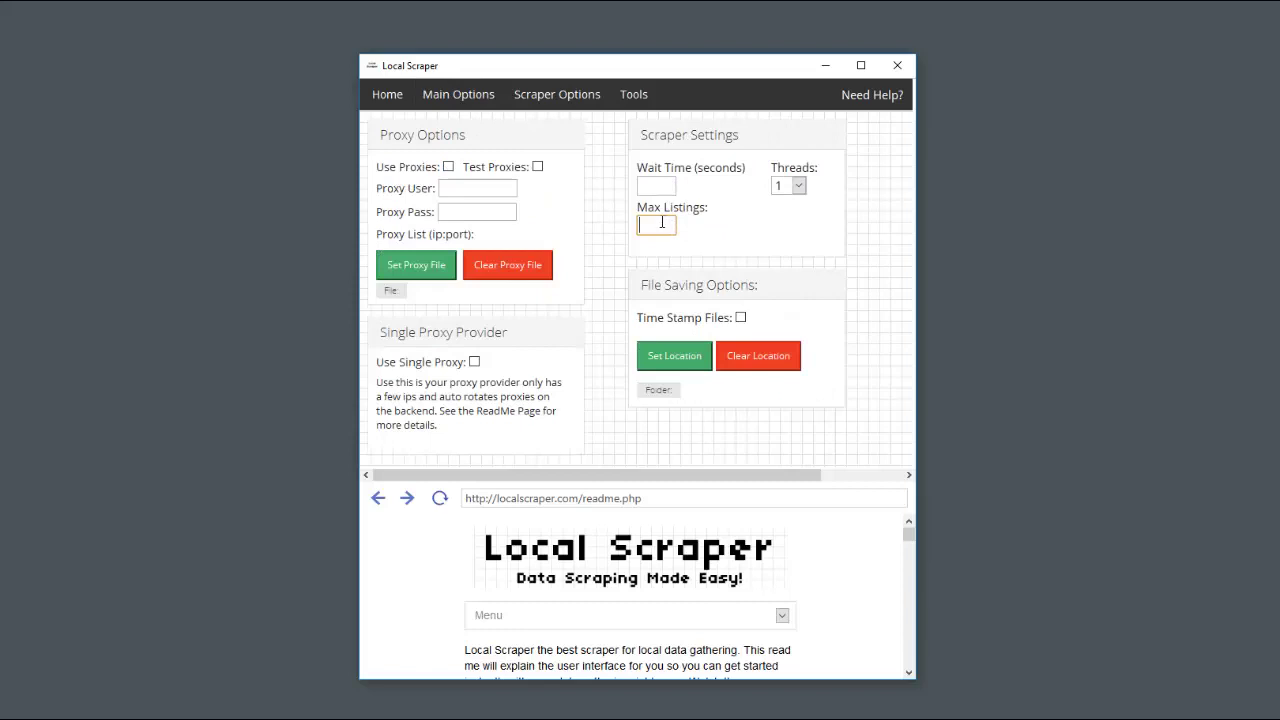
text(10)
click(660, 184)
text(5)
Step: Turn on Use Proxies and Test Proxies in the main options, and open the tools for saving and loading settings
click(598, 100)
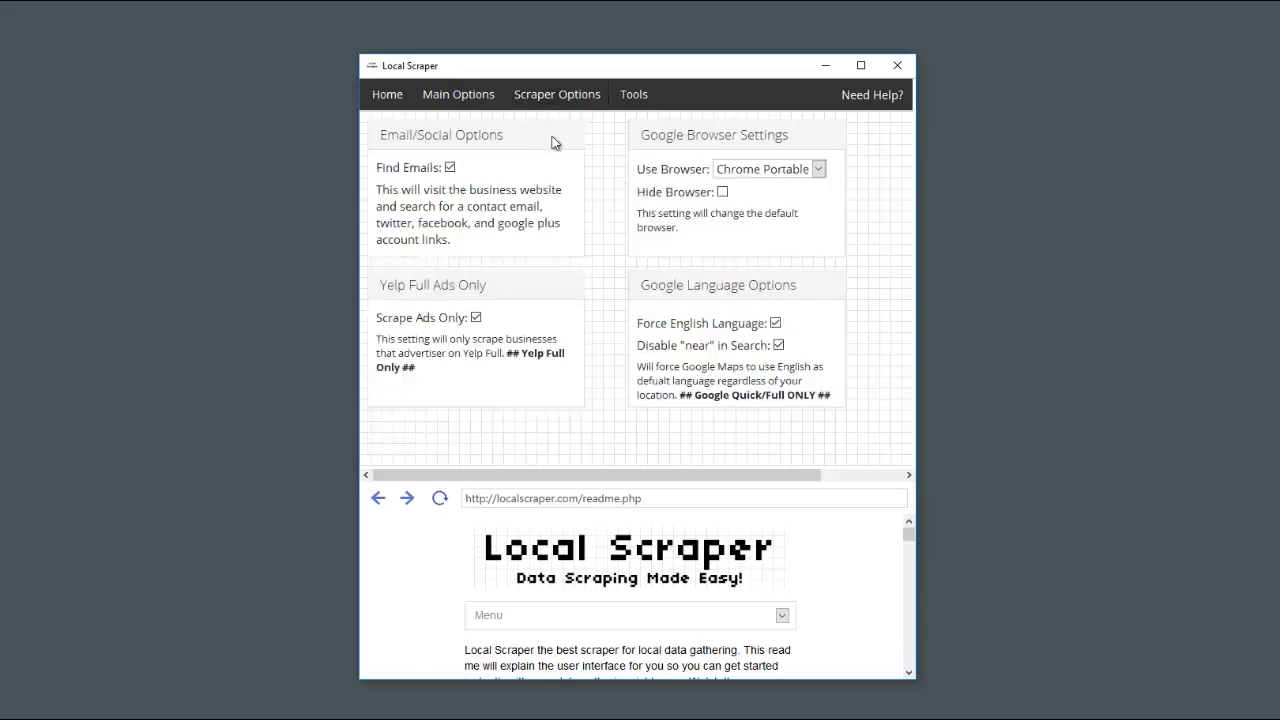
click(488, 100)
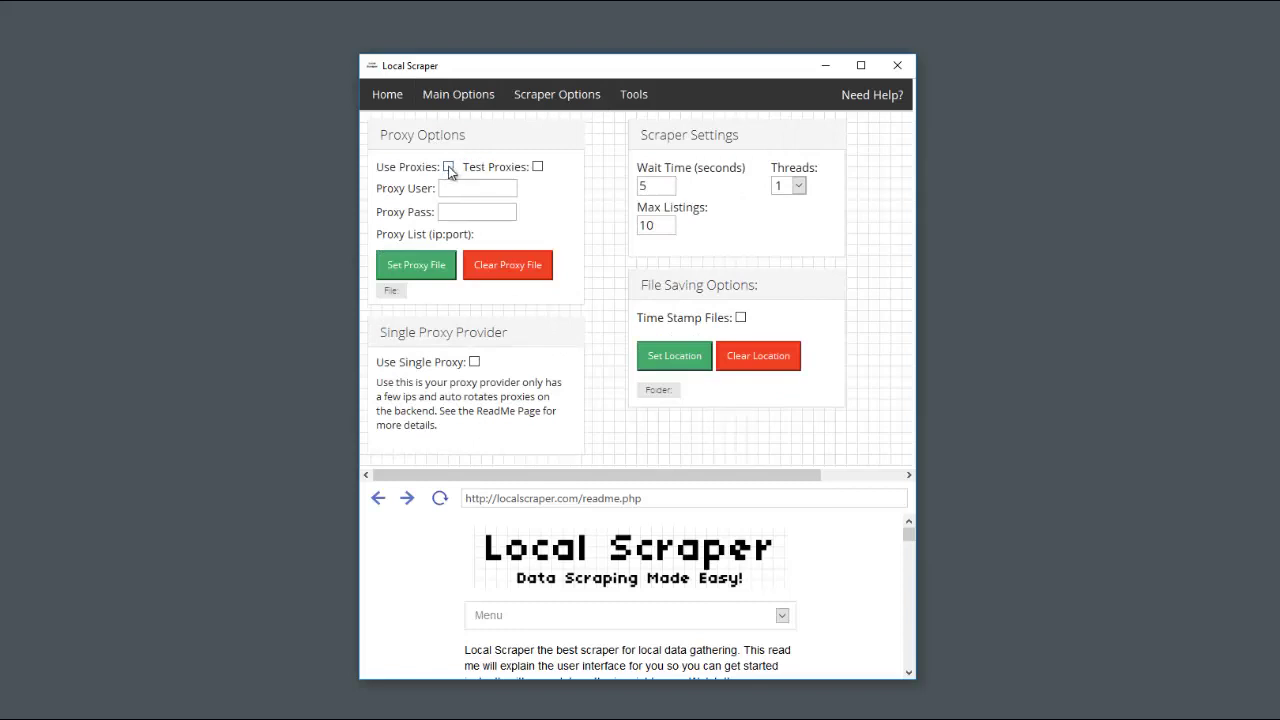
click(449, 167)
click(537, 167)
click(568, 104)
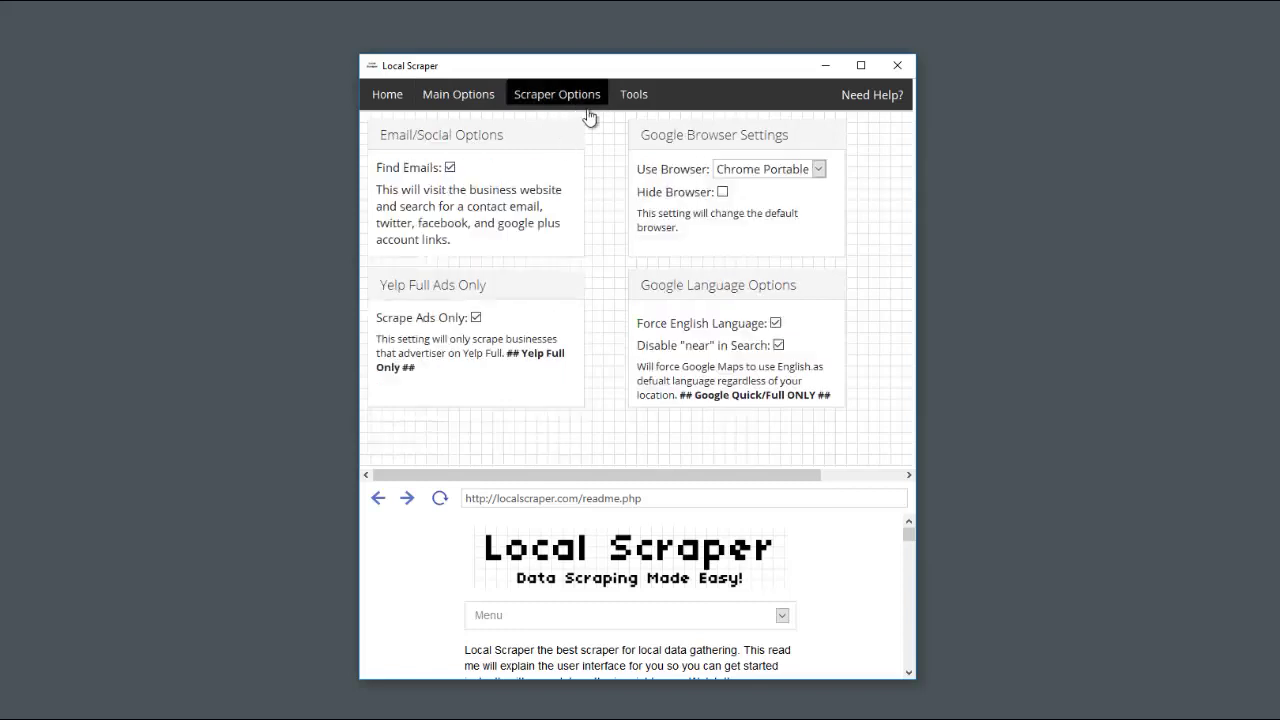
click(630, 100)
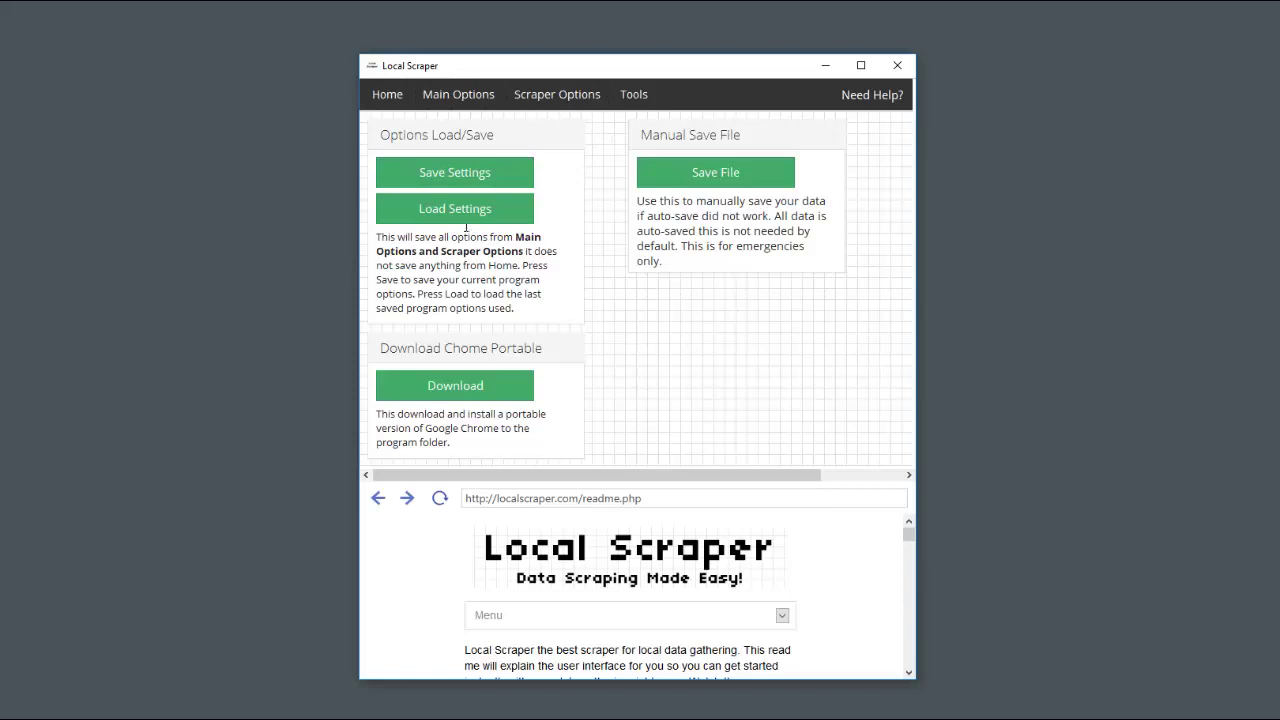
Step: Review the scraper options, main options and the tools for saving and loading settings, ending at the record counters on the home page
click(545, 94)
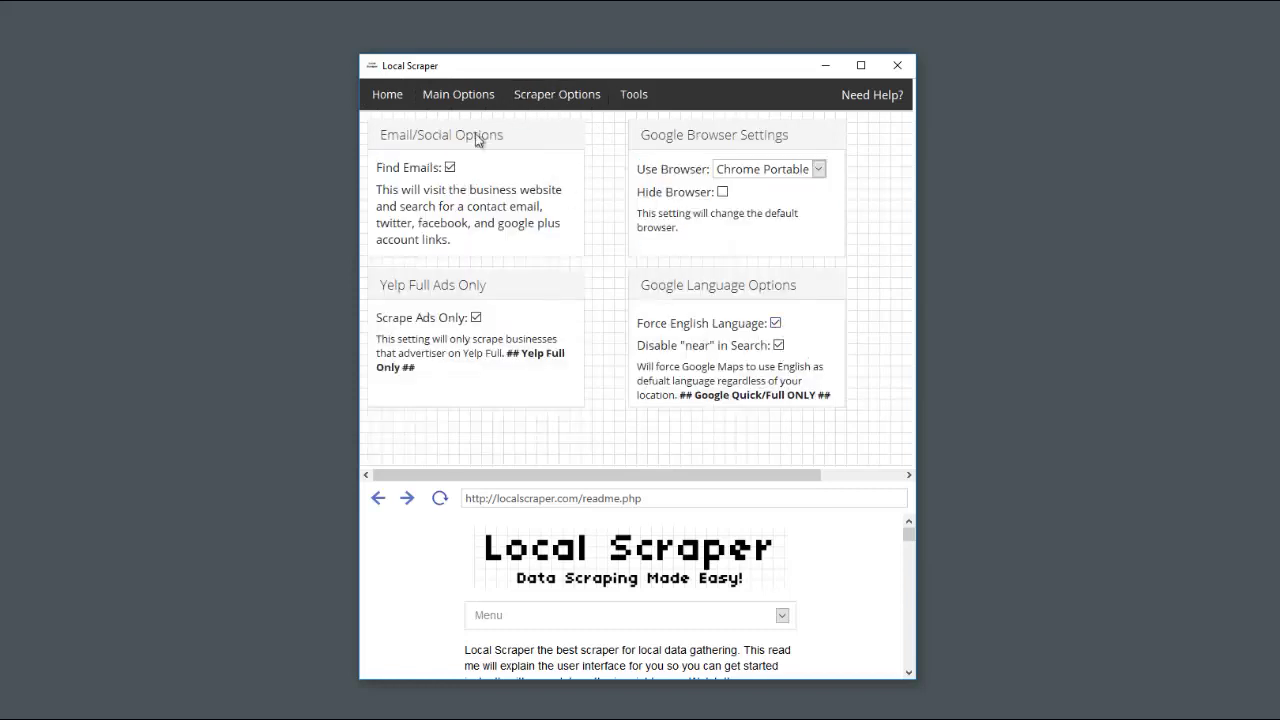
click(479, 96)
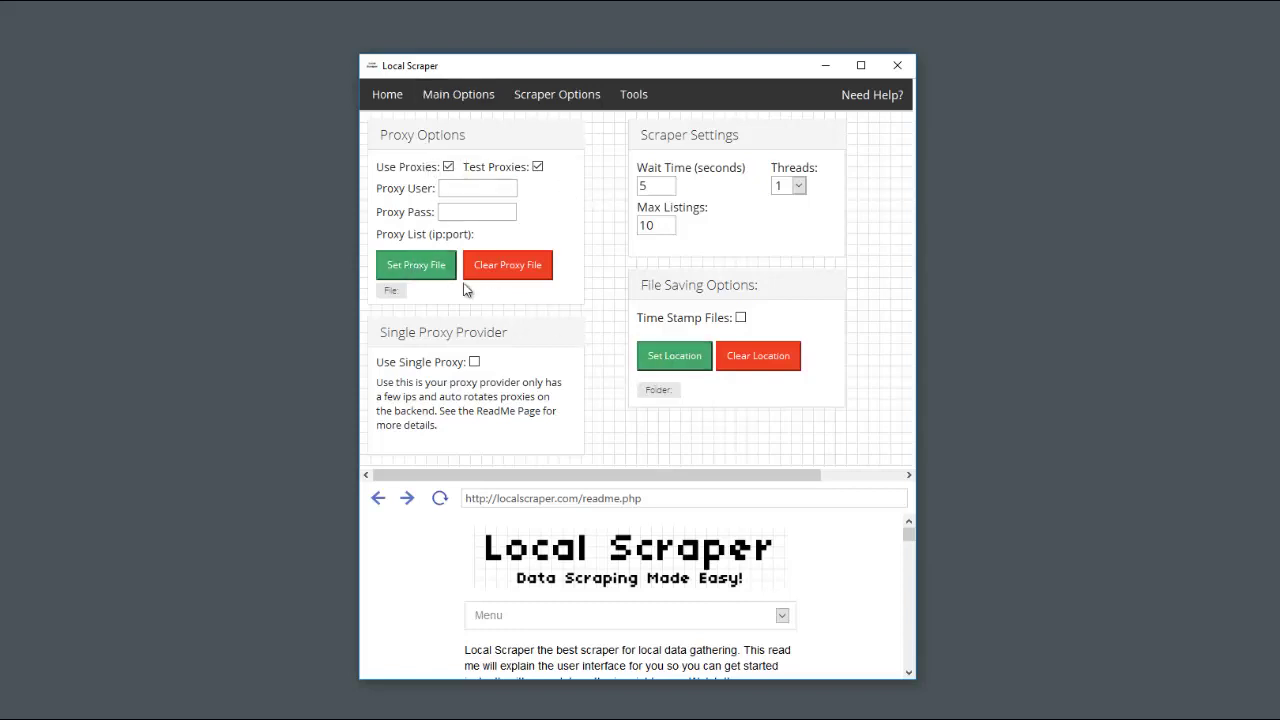
click(636, 100)
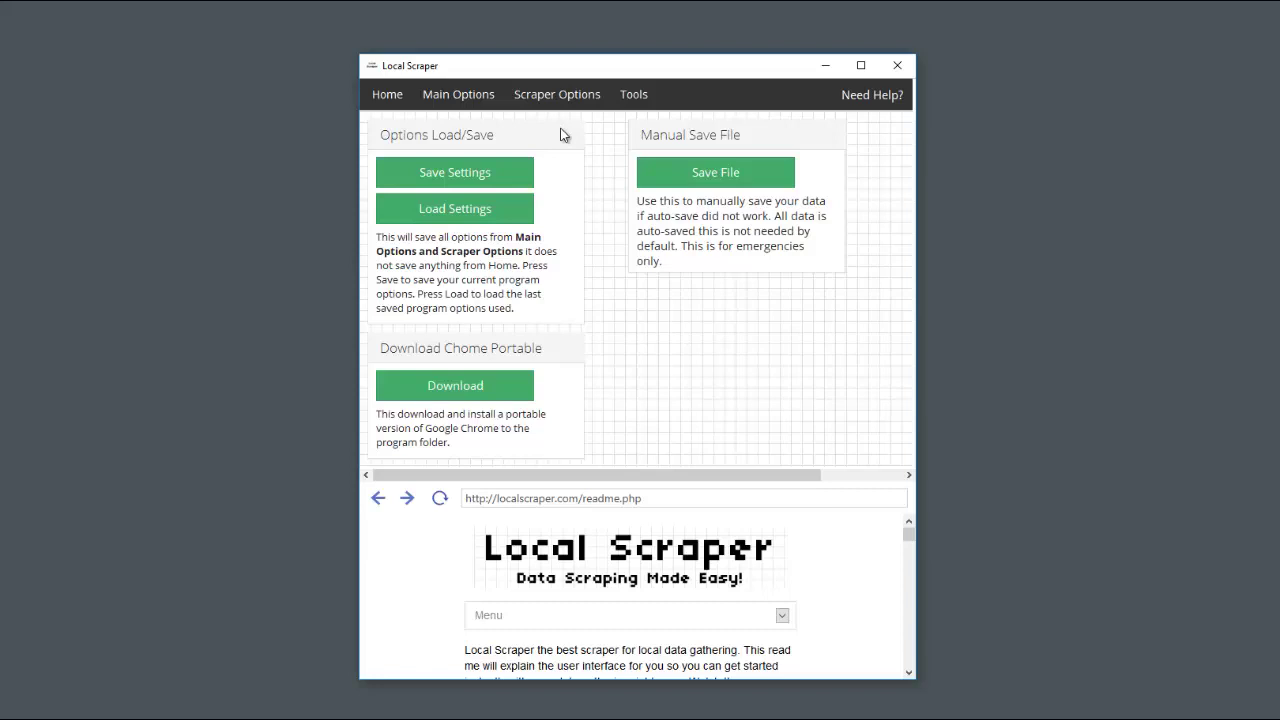
click(552, 98)
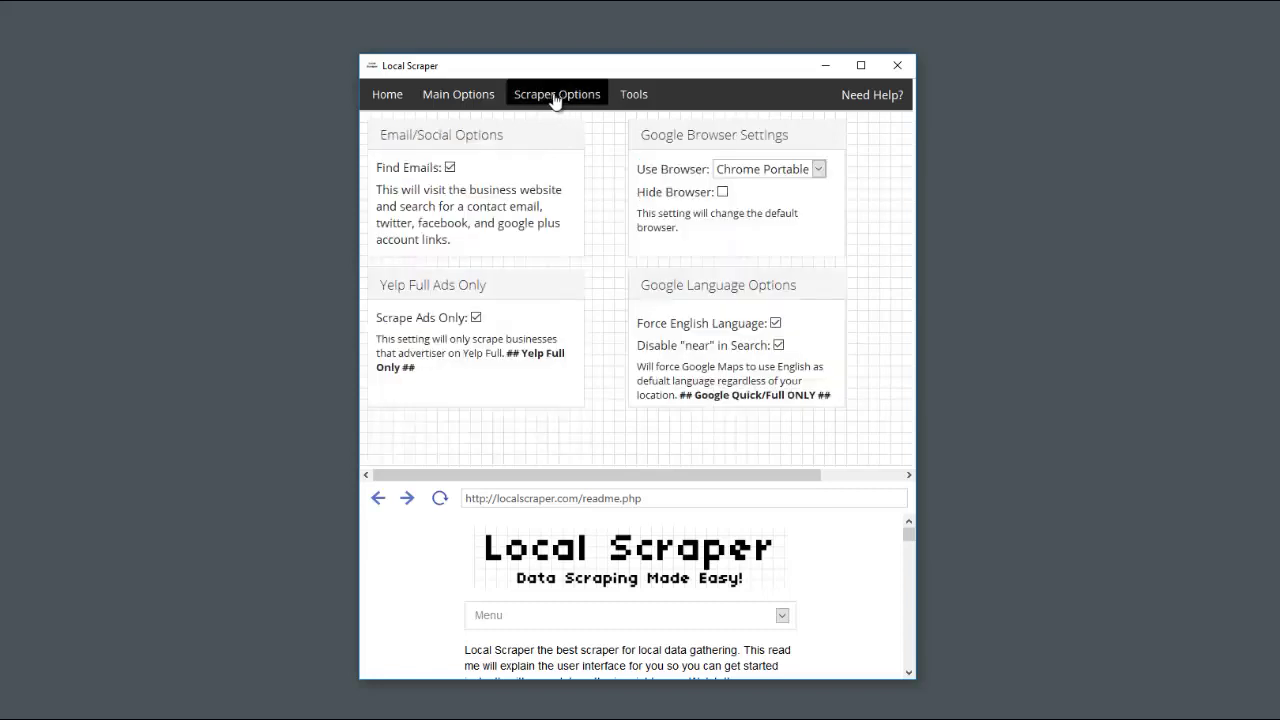
click(627, 98)
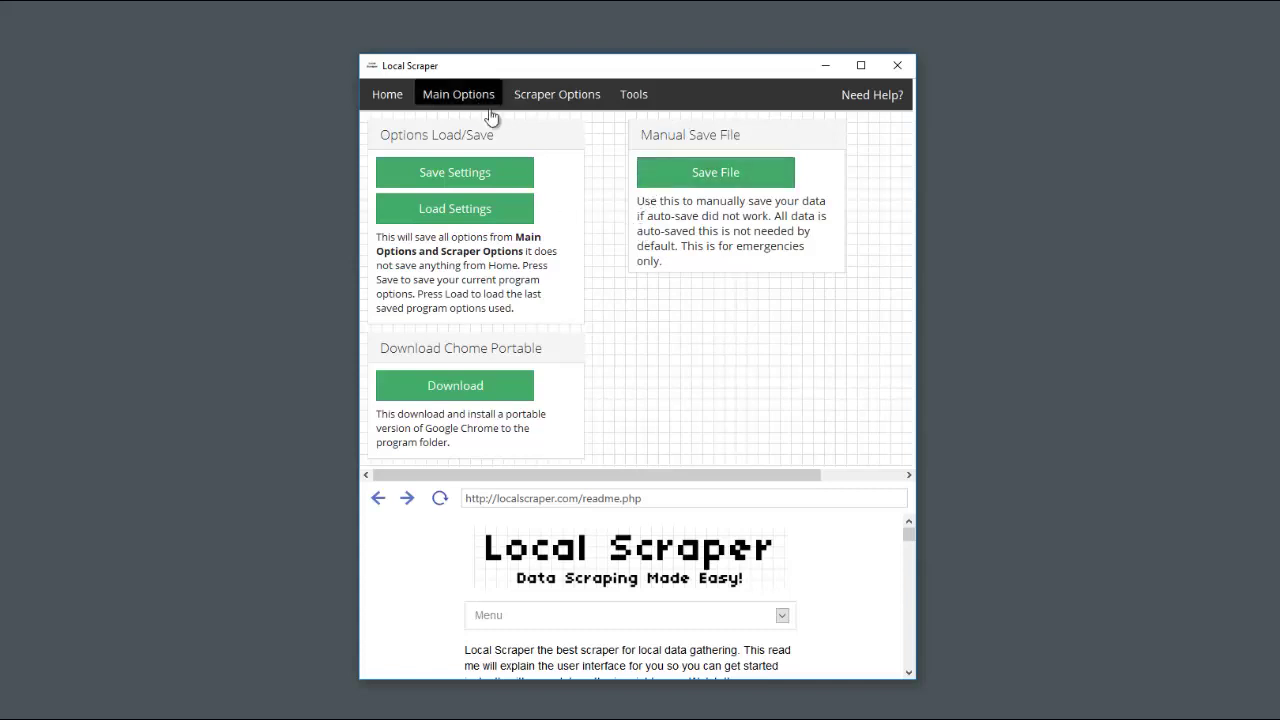
click(377, 96)
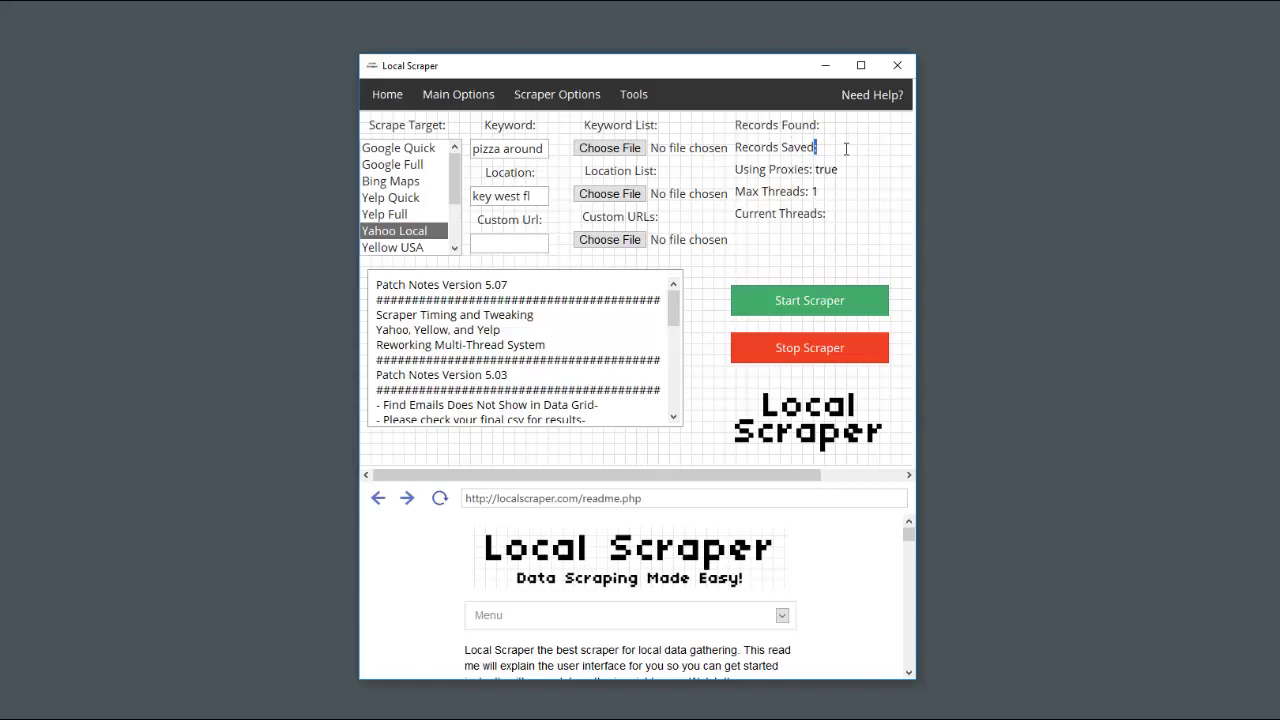
click(842, 151)
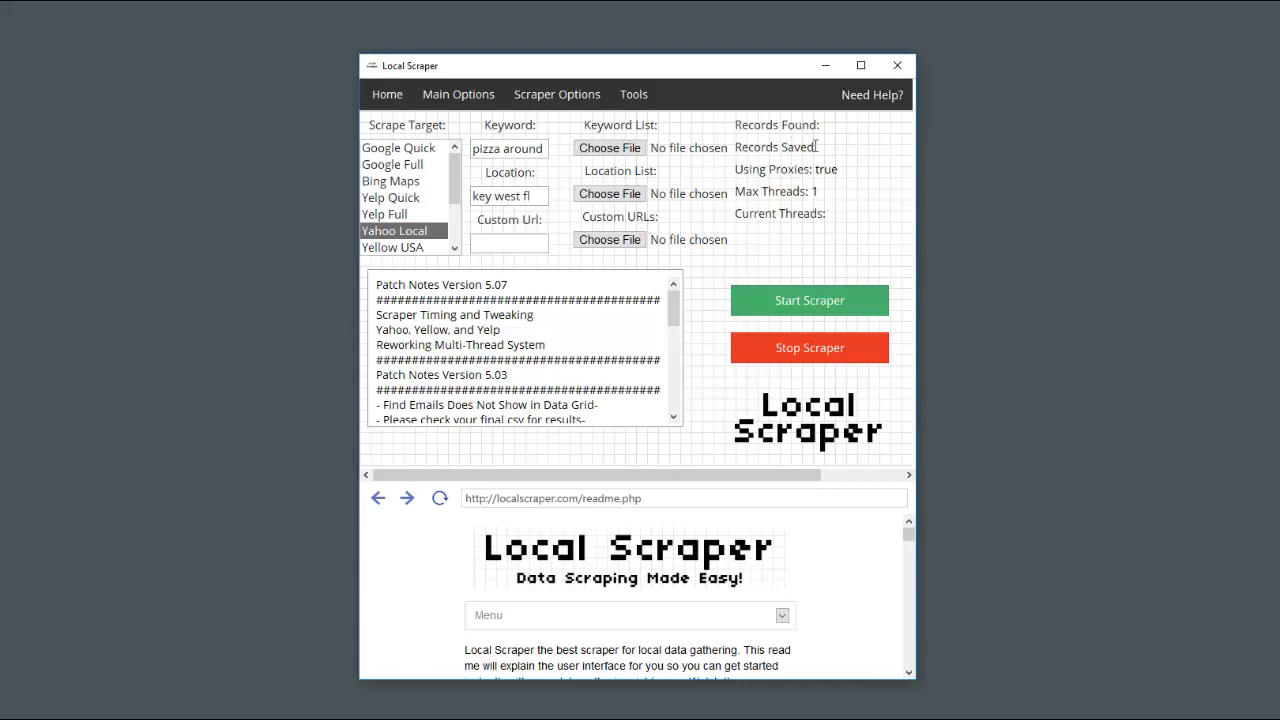
Step: Examine the main options and the readme's introductory text, and revisit the scraper options and the settings saving tools
click(472, 104)
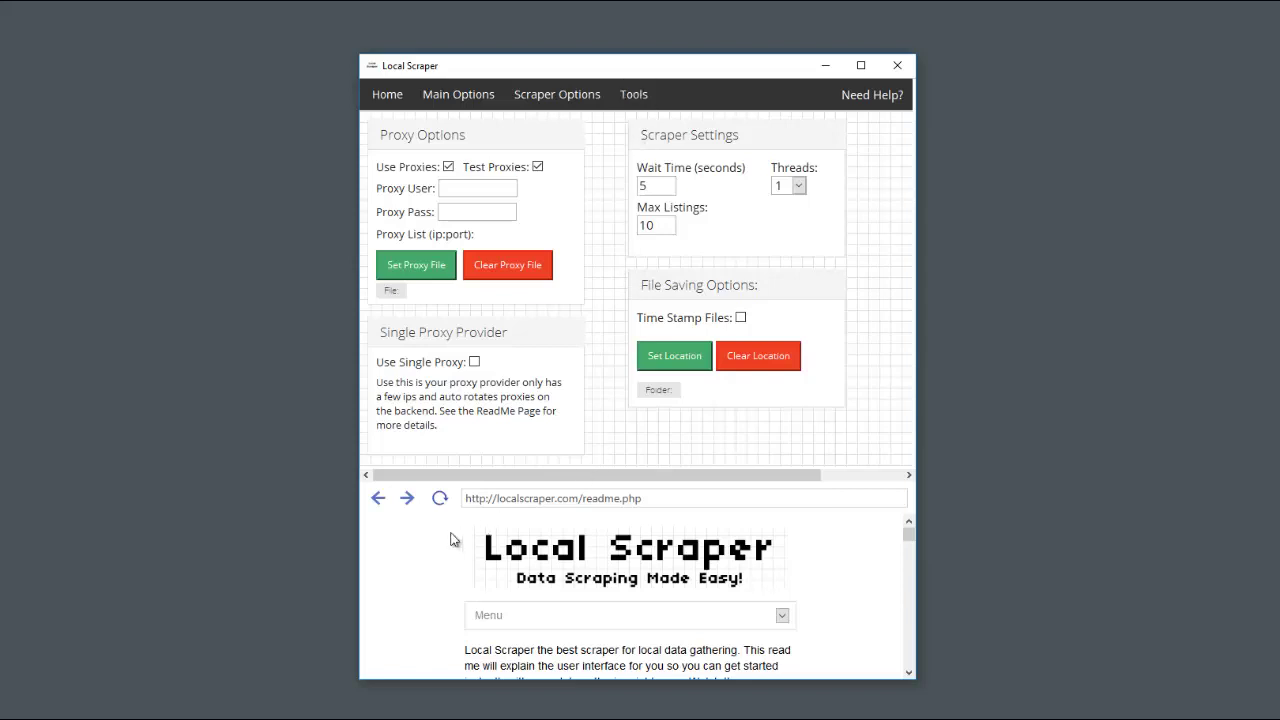
scroll(395, 540, down, 3)
scroll(395, 540, up, 3)
drag(447, 638, 595, 678)
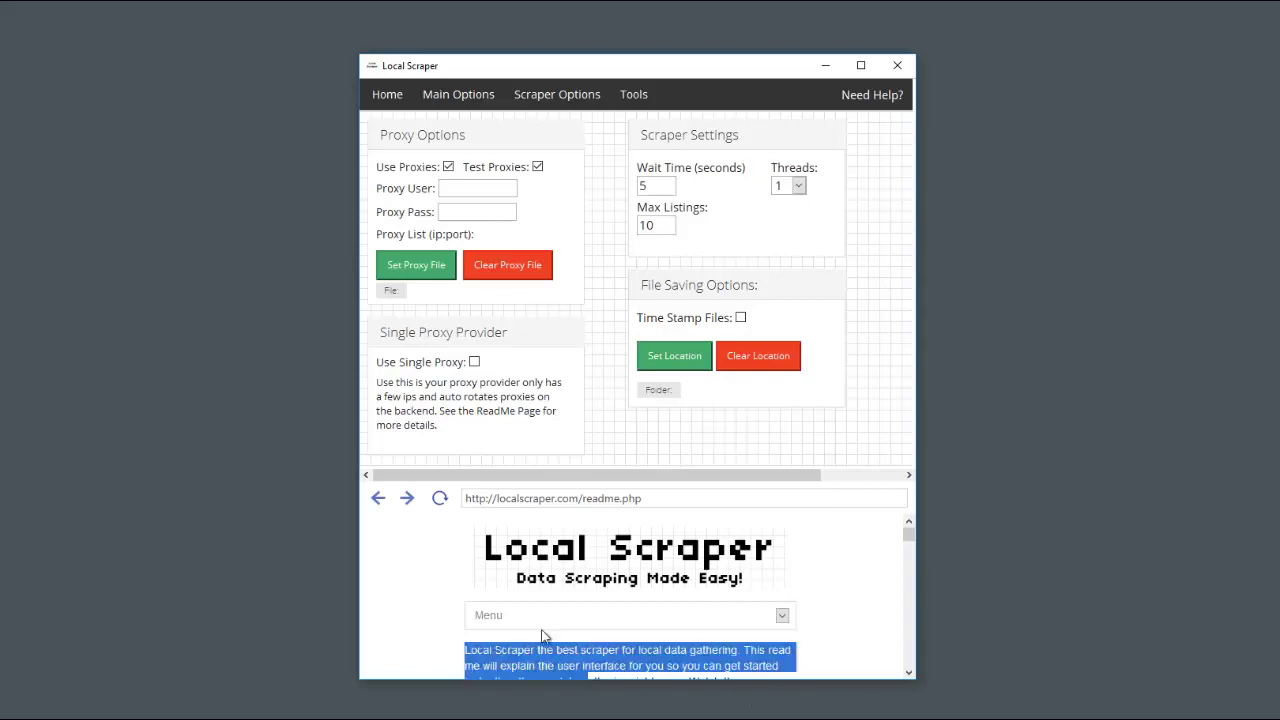
click(416, 587)
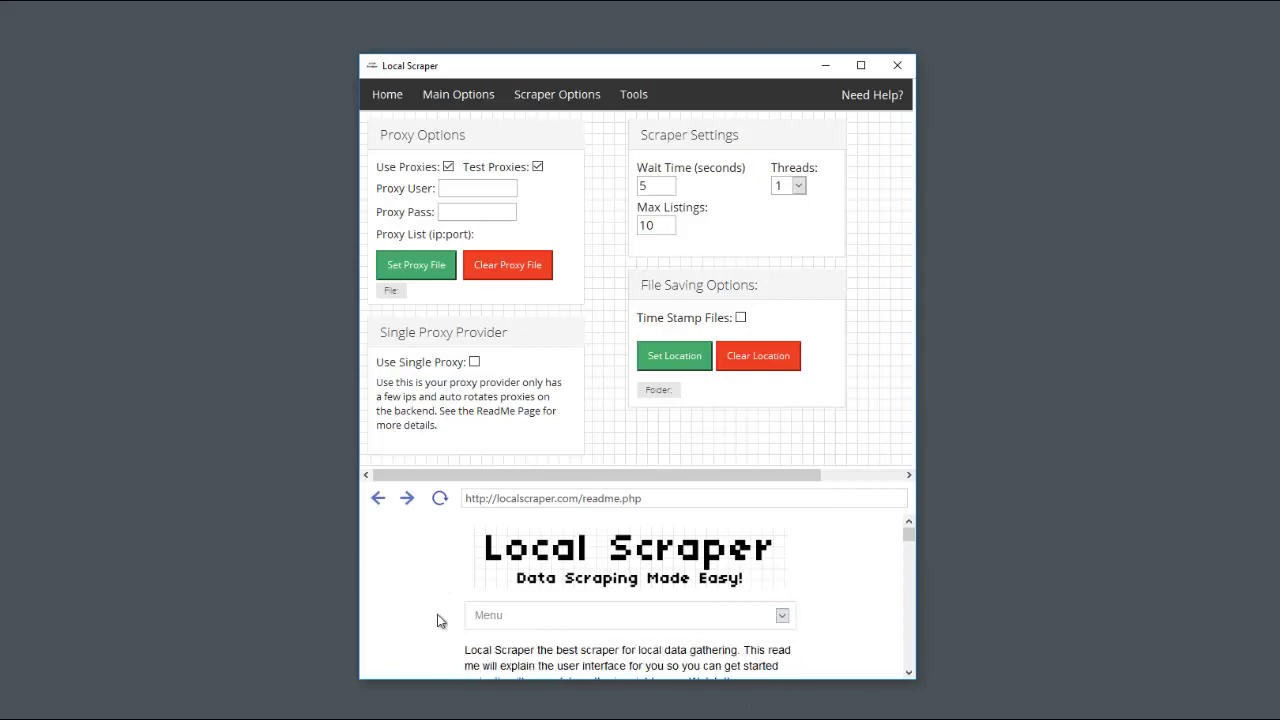
click(634, 94)
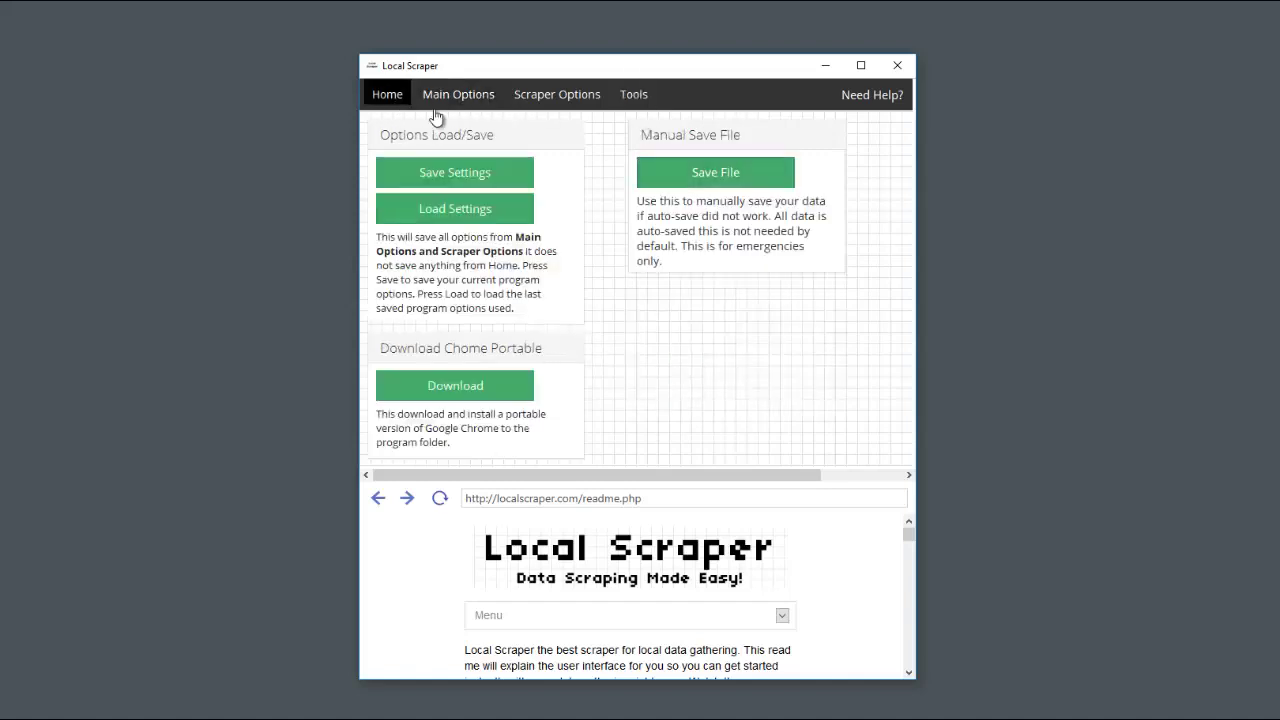
click(575, 100)
click(466, 102)
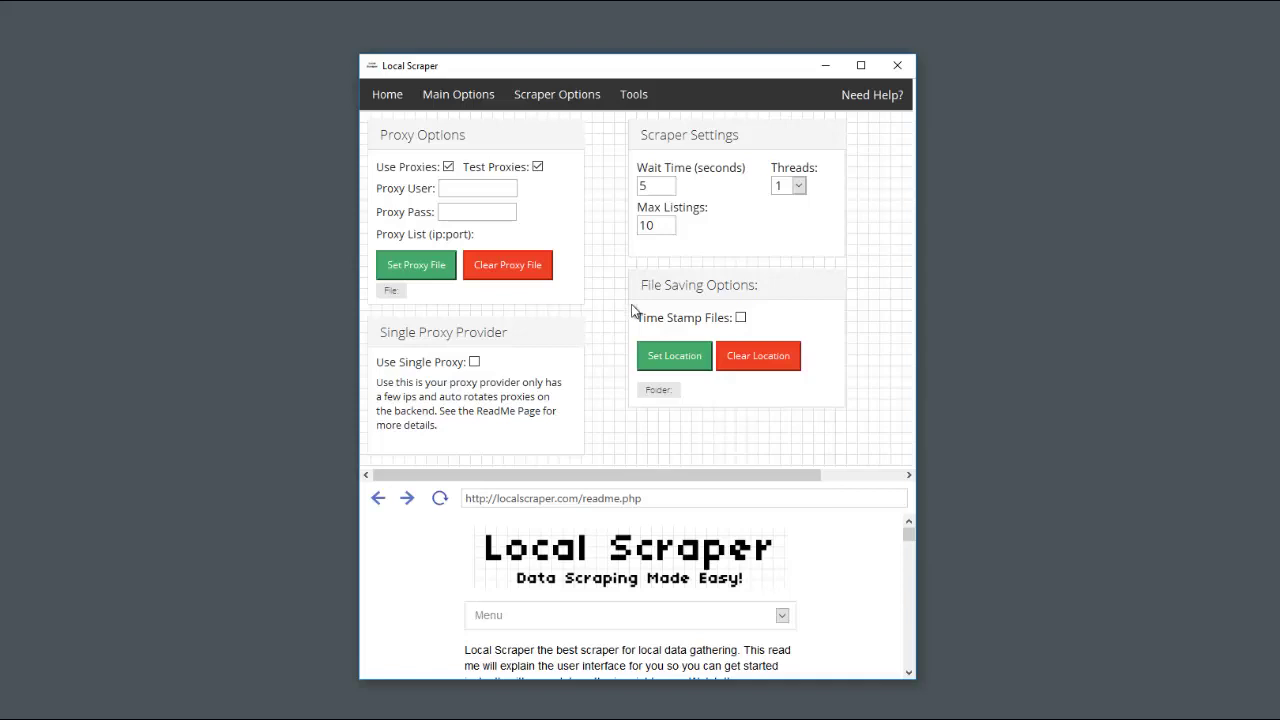
click(632, 100)
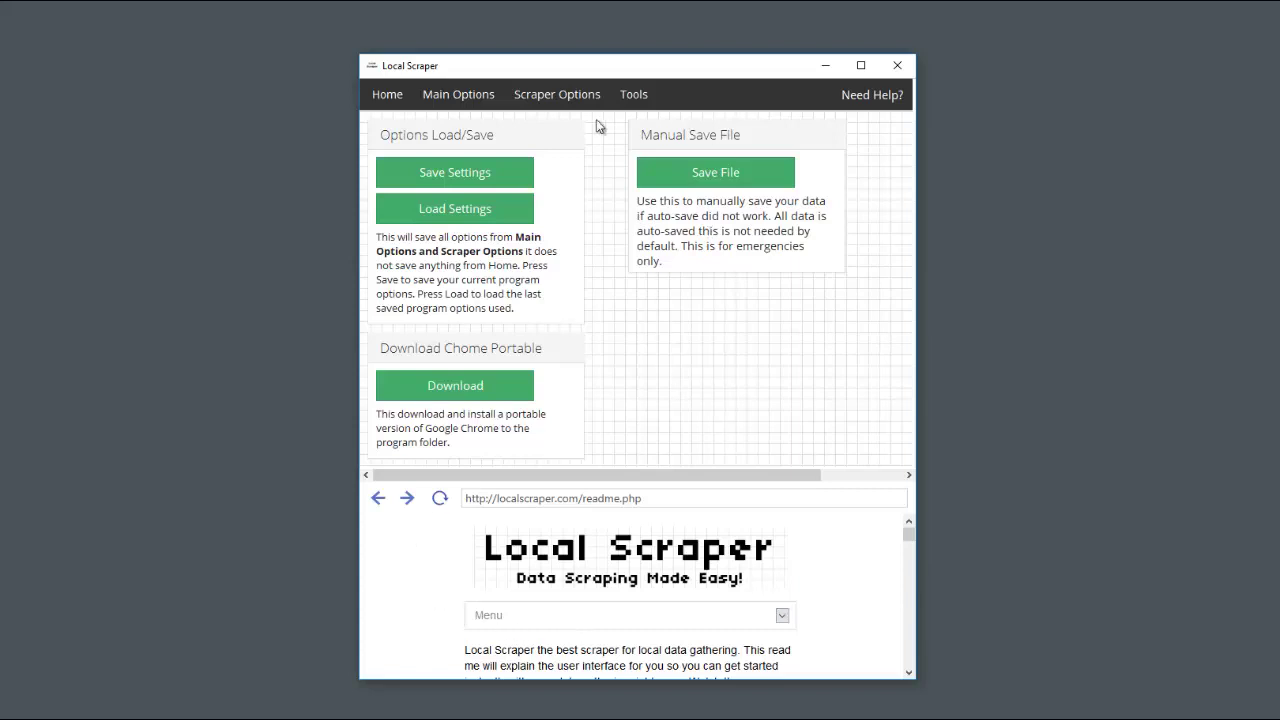
Step: On the home page, shorten the keyword to "pizza" and start the Yahoo Local scrape for key west fl
click(387, 94)
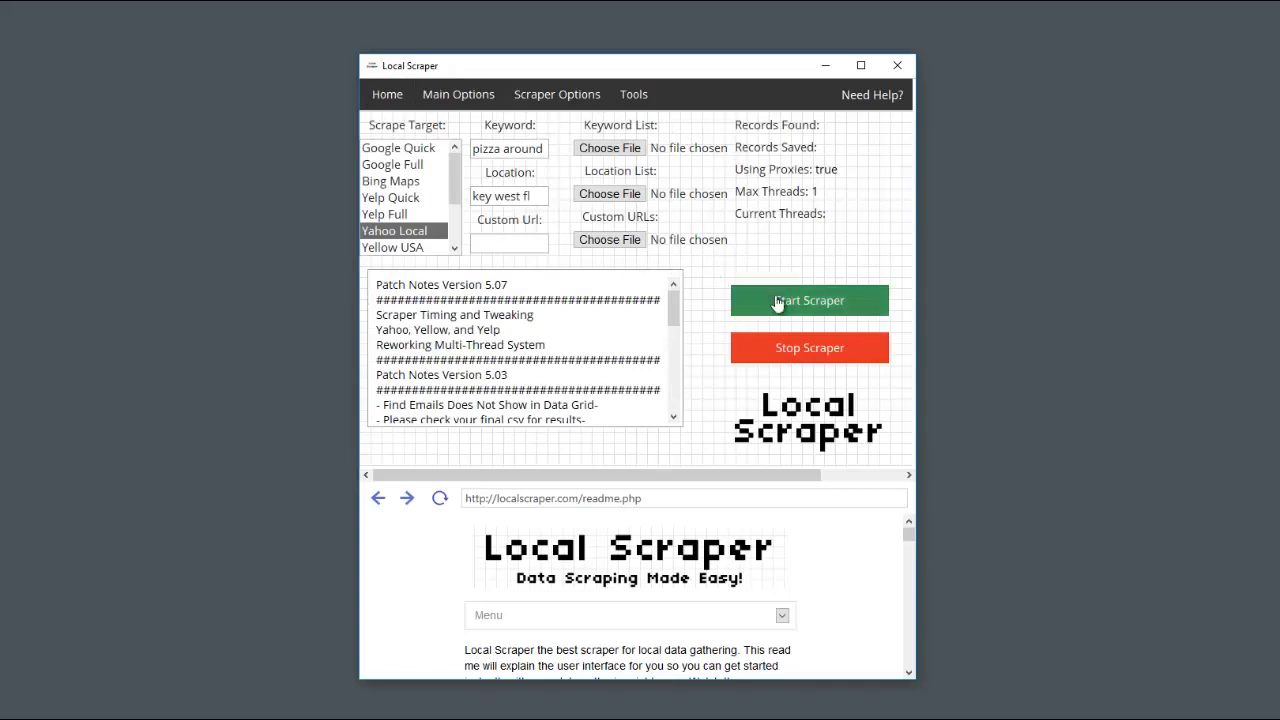
drag(503, 149, 547, 151)
key(BackSpace)
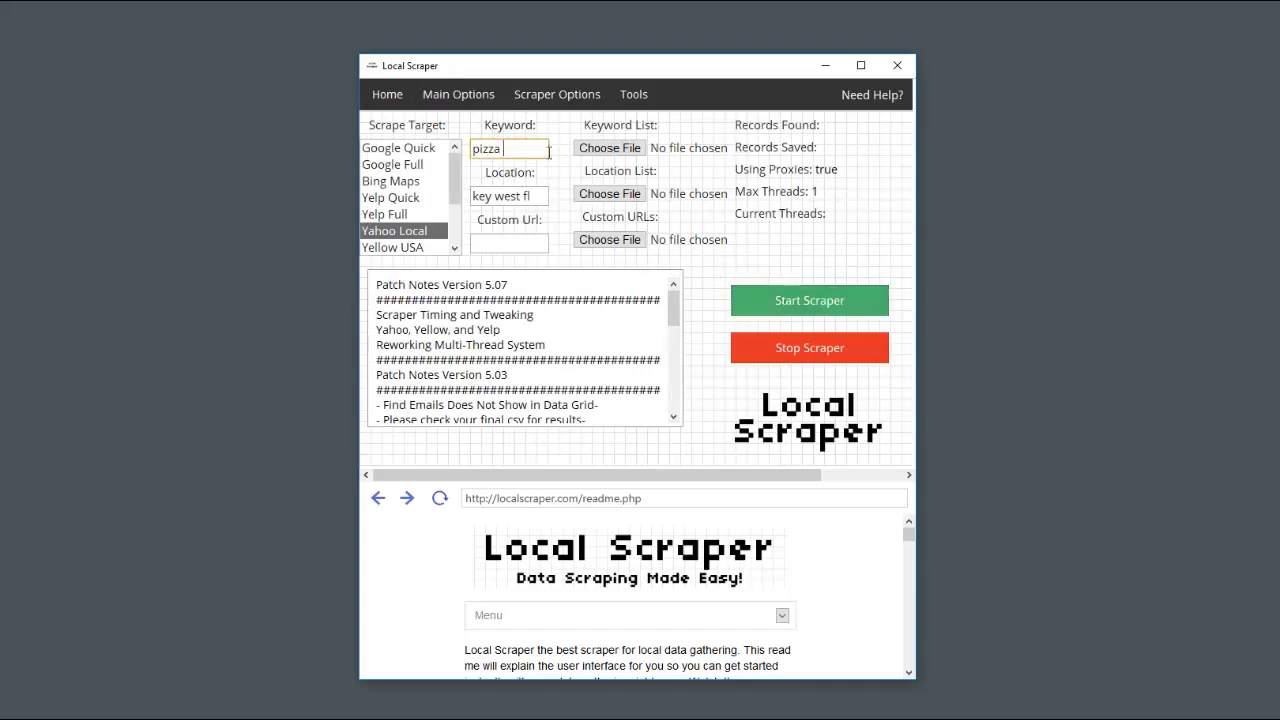
click(812, 299)
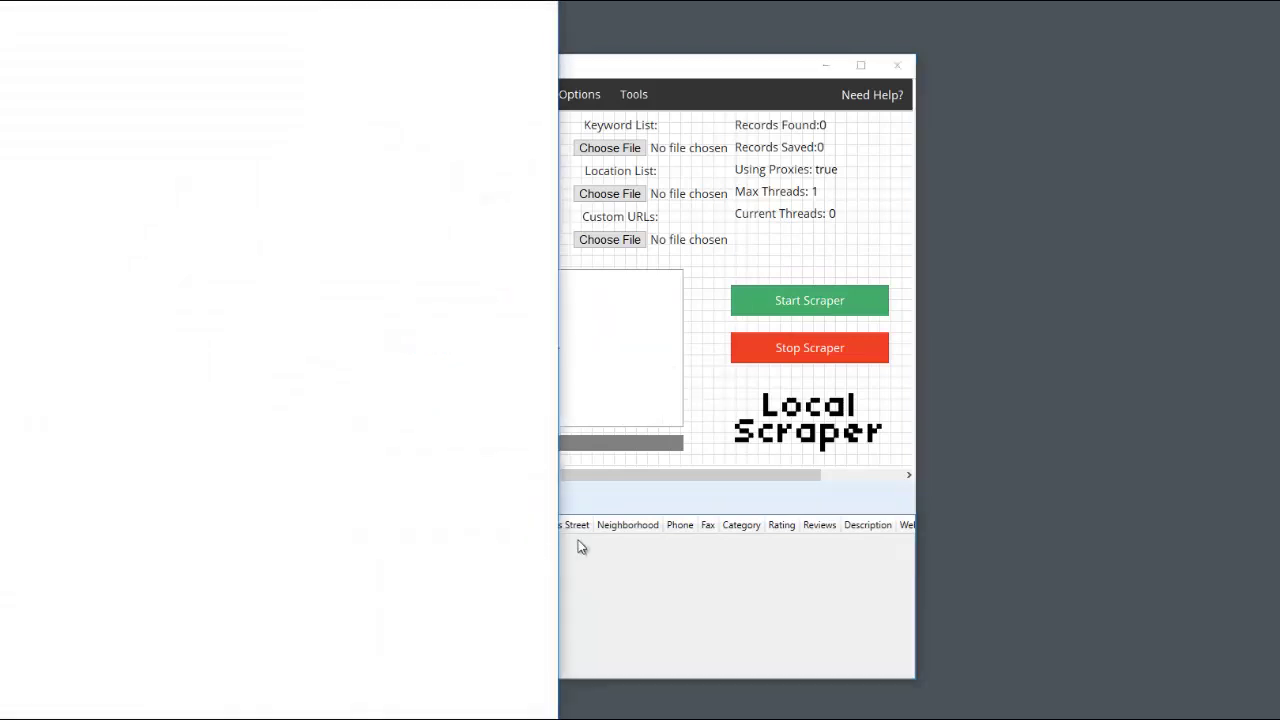
Step: Arrange the automated Chrome window and the Local Scraper window so both are visible, and look through the Yahoo pizza listings
click(634, 556)
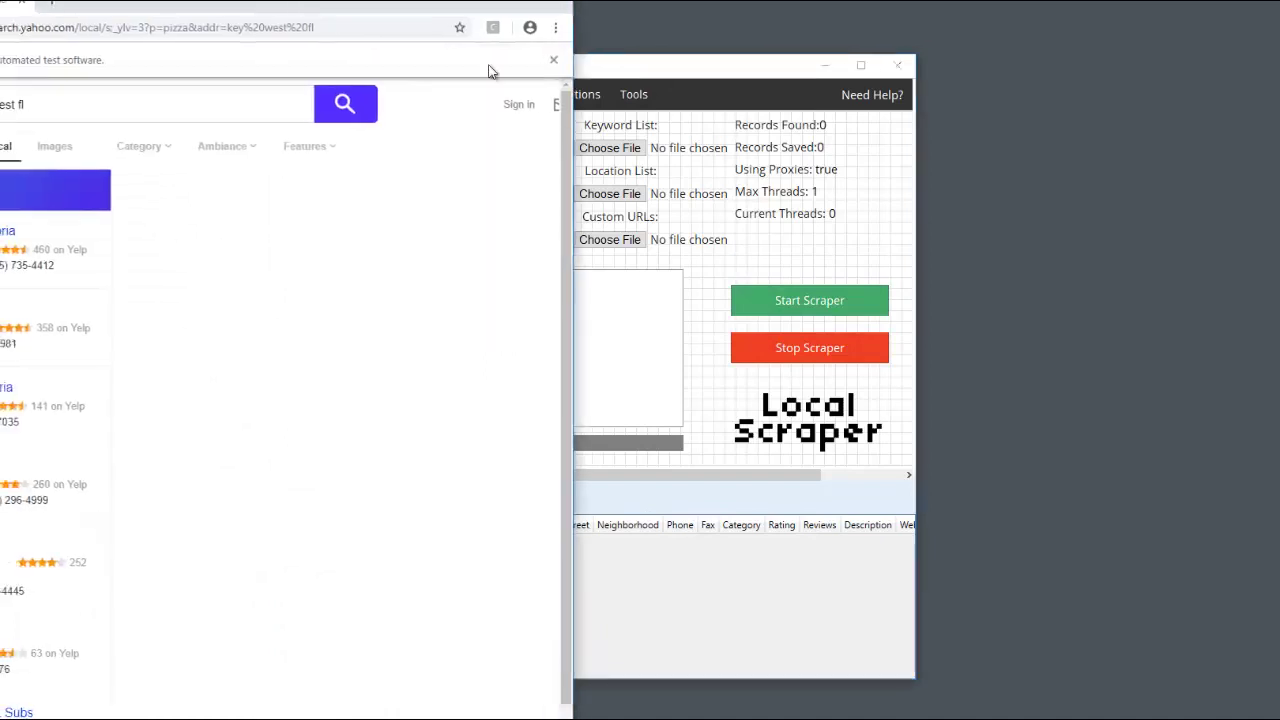
click(681, 70)
drag(335, 7, 534, 7)
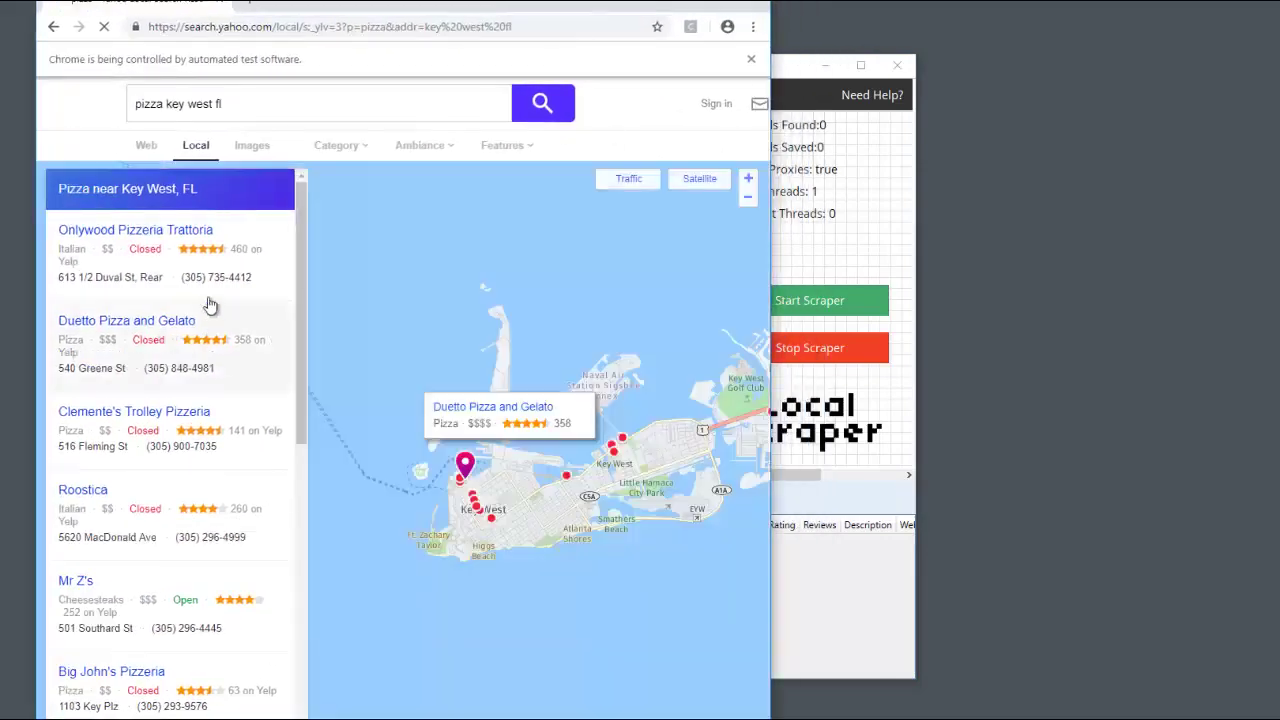
click(795, 228)
drag(727, 74, 860, 84)
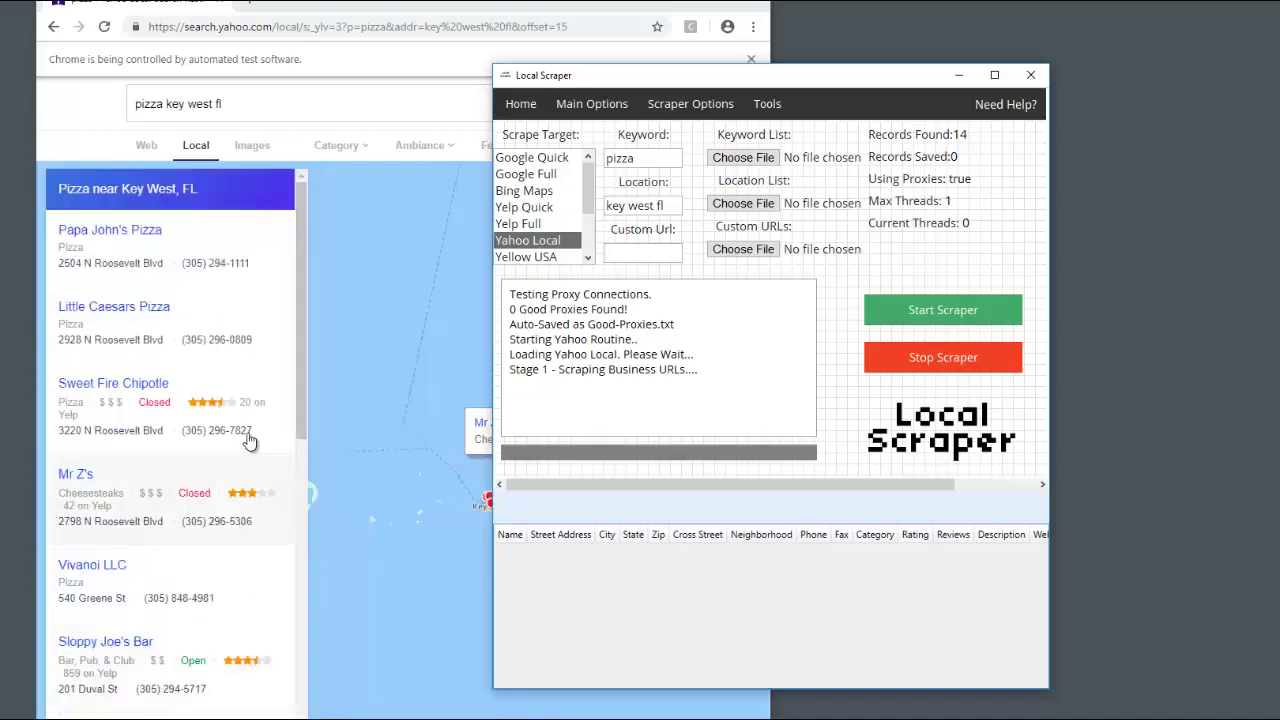
scroll(258, 527, down, 8)
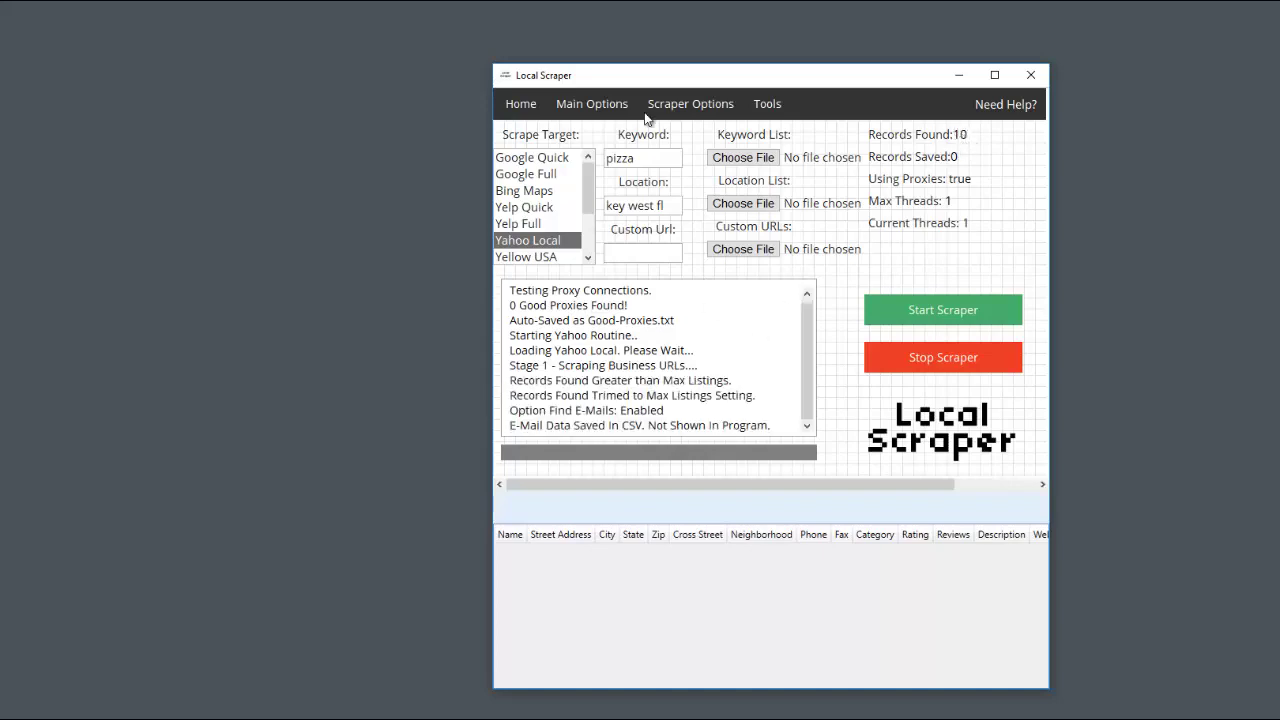
Step: Check Max Listings in the main options, set Threads to 4 and return to the home page
click(592, 104)
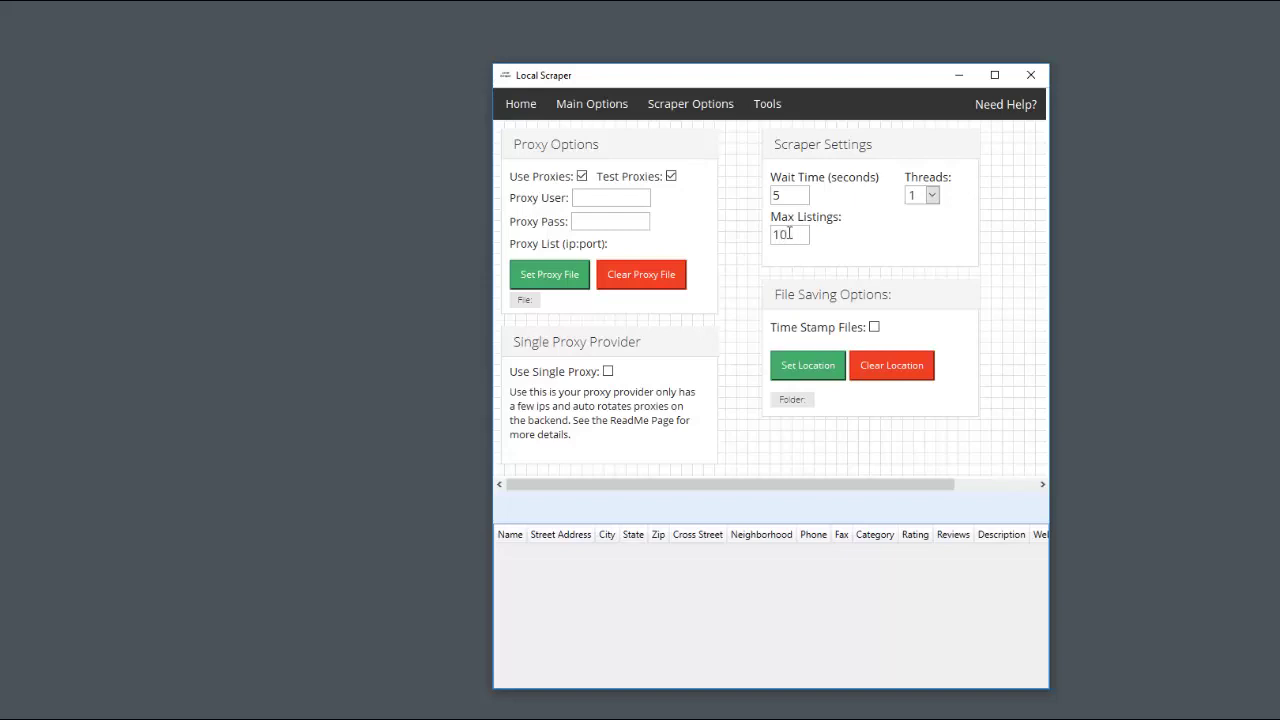
click(522, 107)
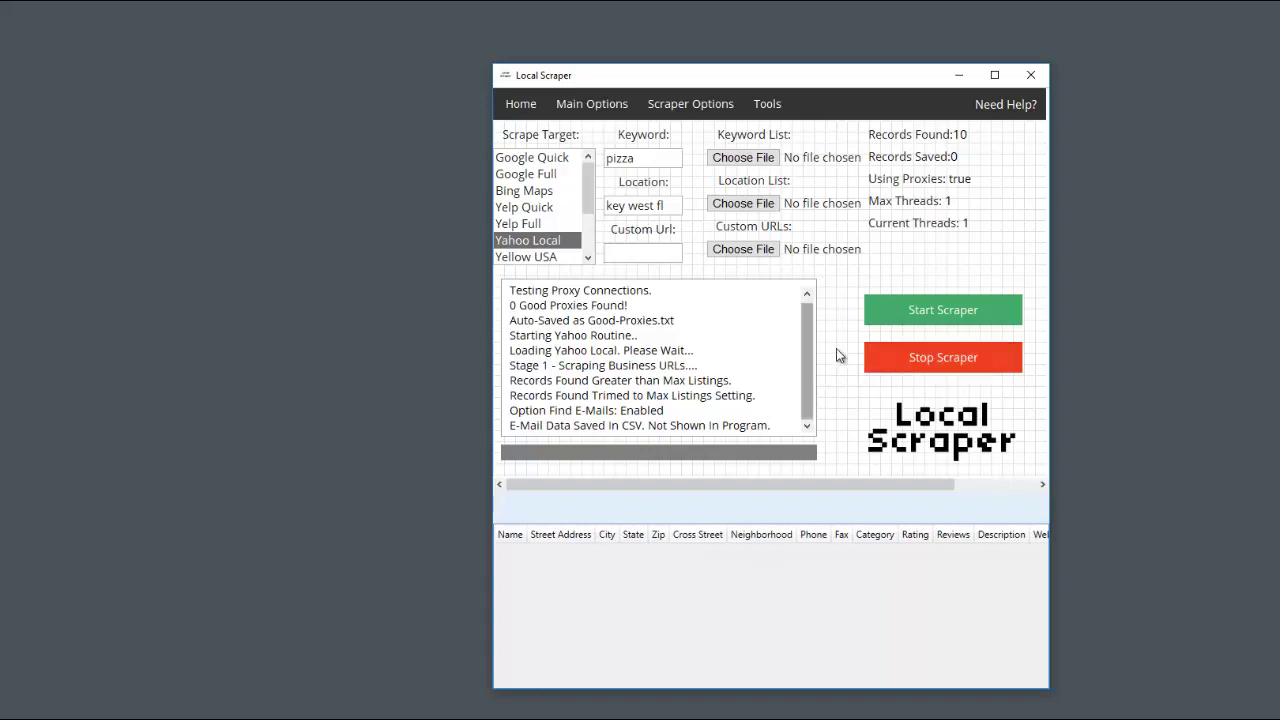
click(630, 107)
click(930, 196)
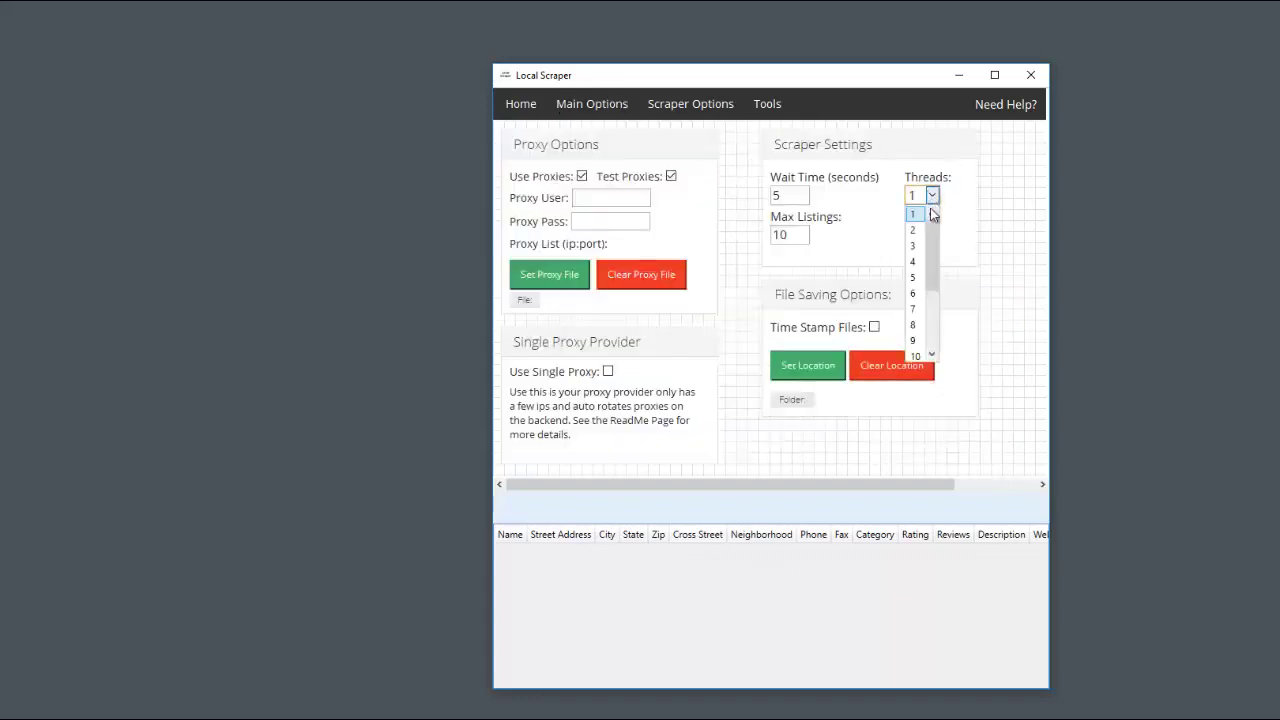
click(913, 261)
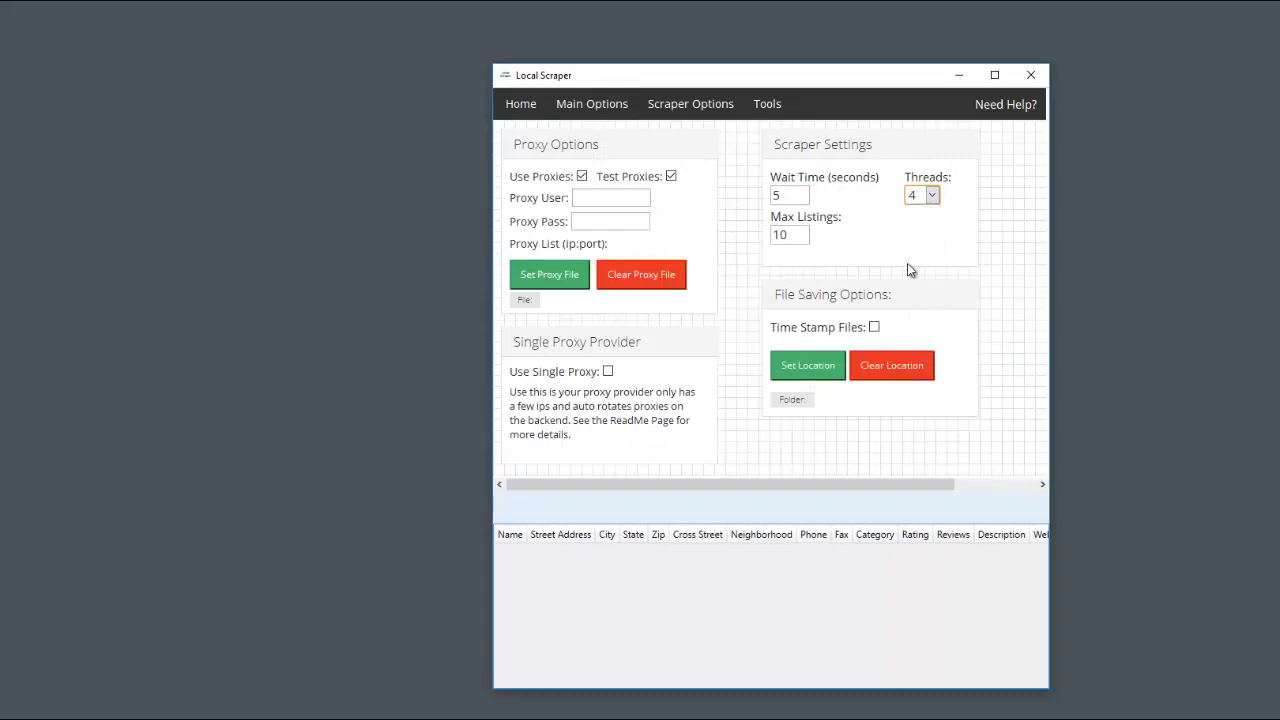
click(522, 106)
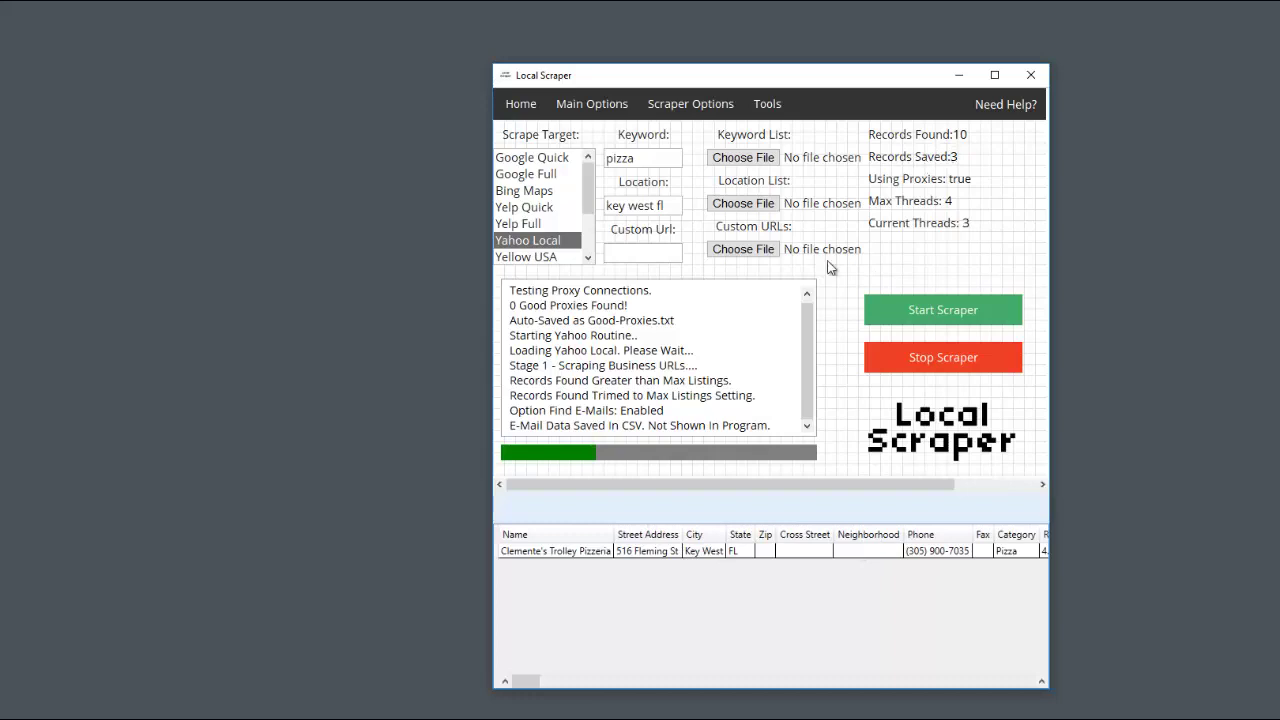
Step: Examine the results grid and the Manual Save File tool, and select the scraped rows in the grid
drag(527, 681, 532, 653)
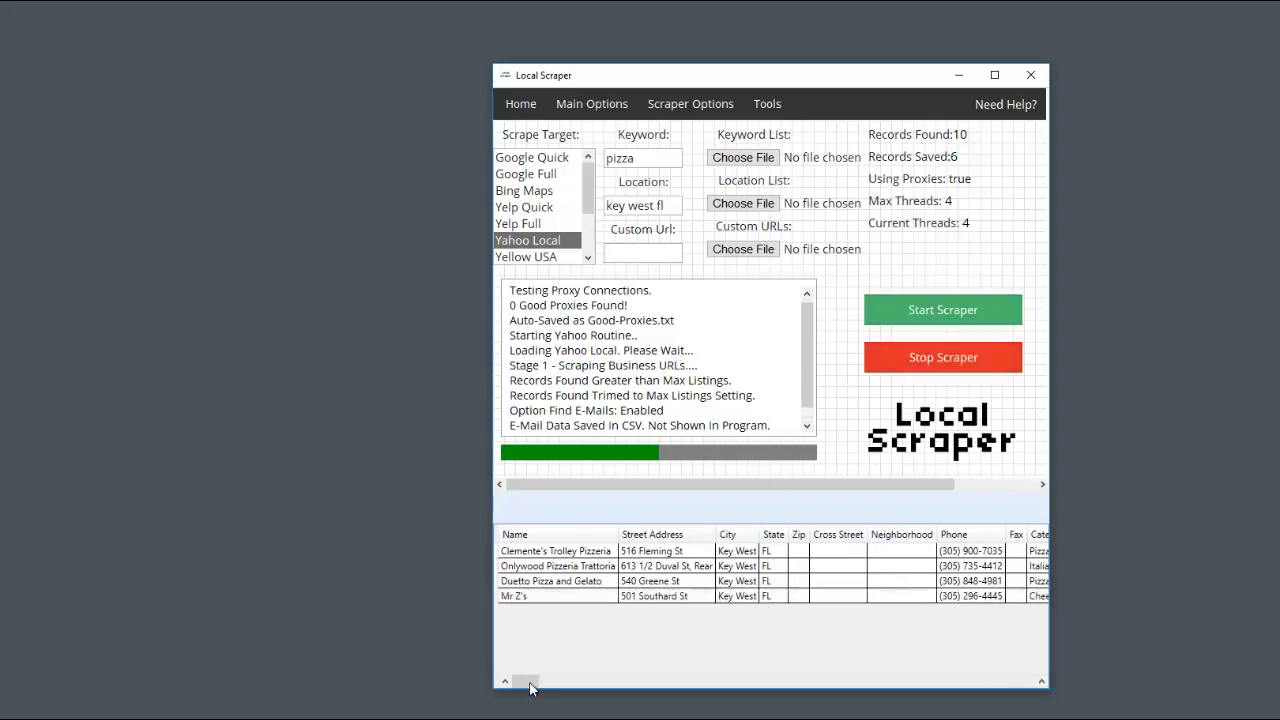
mouse_move(530, 688)
mouse_down()
mouse_move(1024, 684)
mouse_move(510, 680)
mouse_up()
click(767, 104)
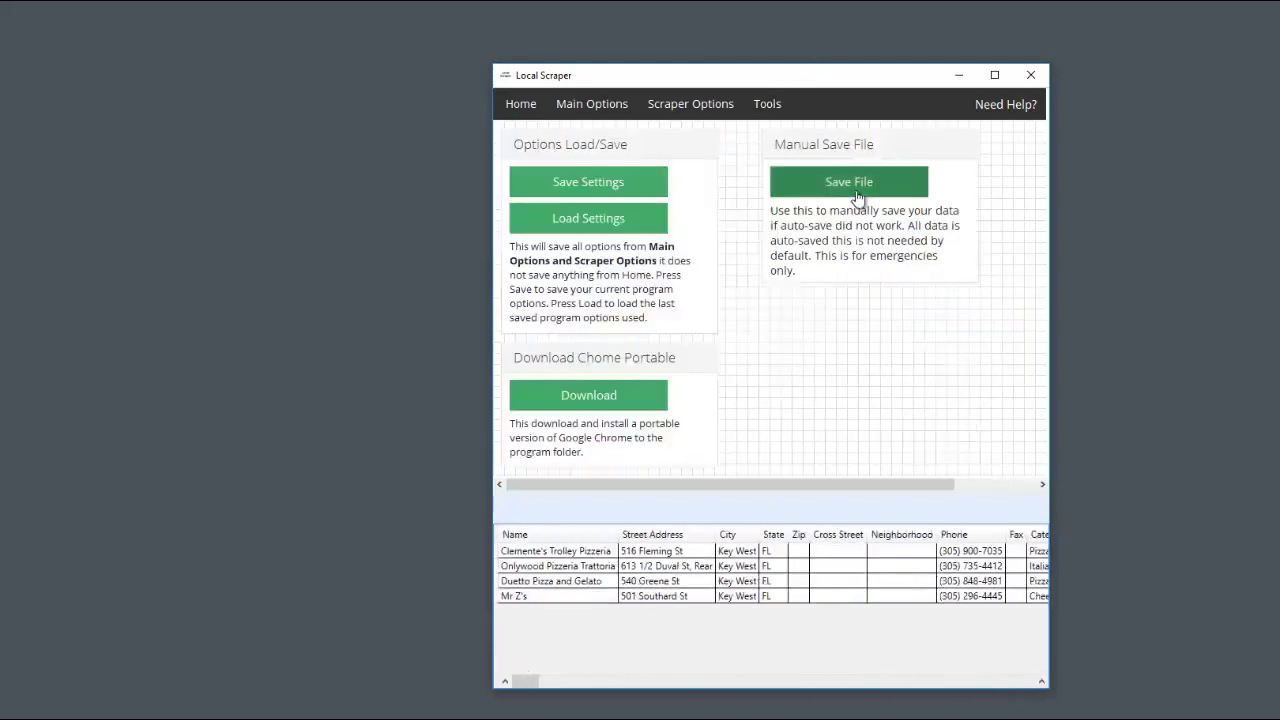
click(510, 105)
drag(506, 556, 637, 606)
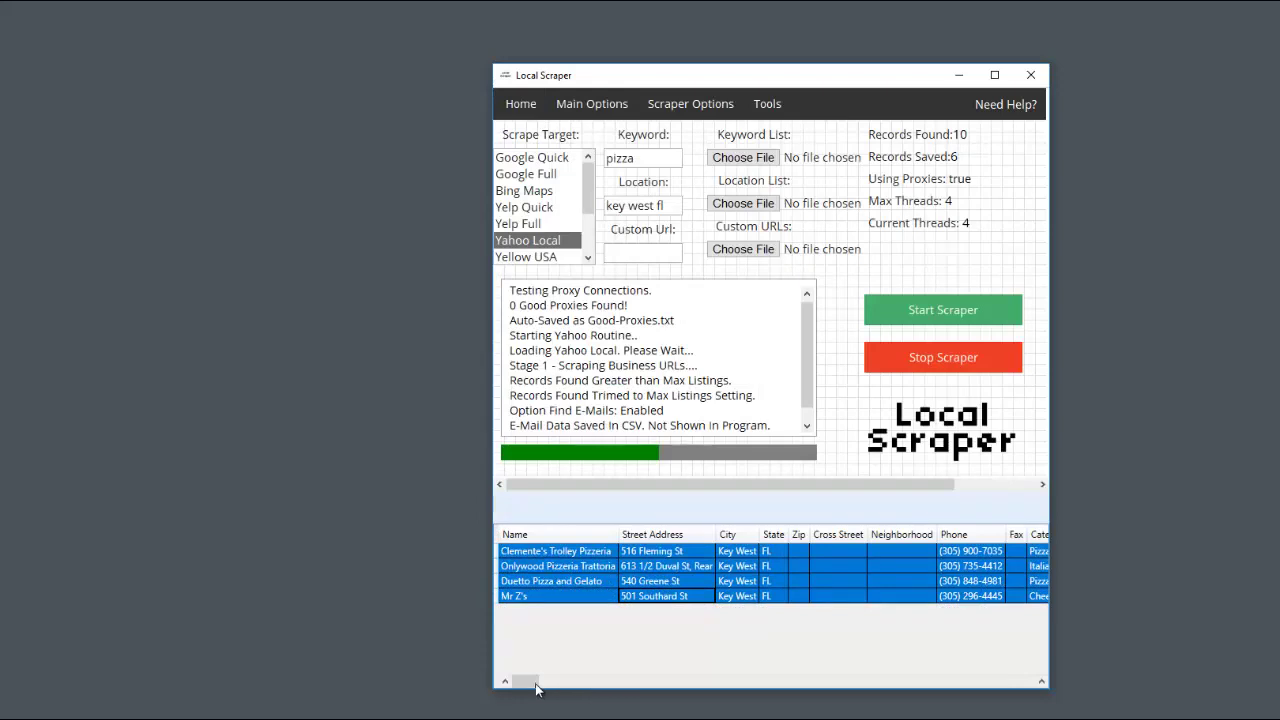
drag(534, 683, 502, 674)
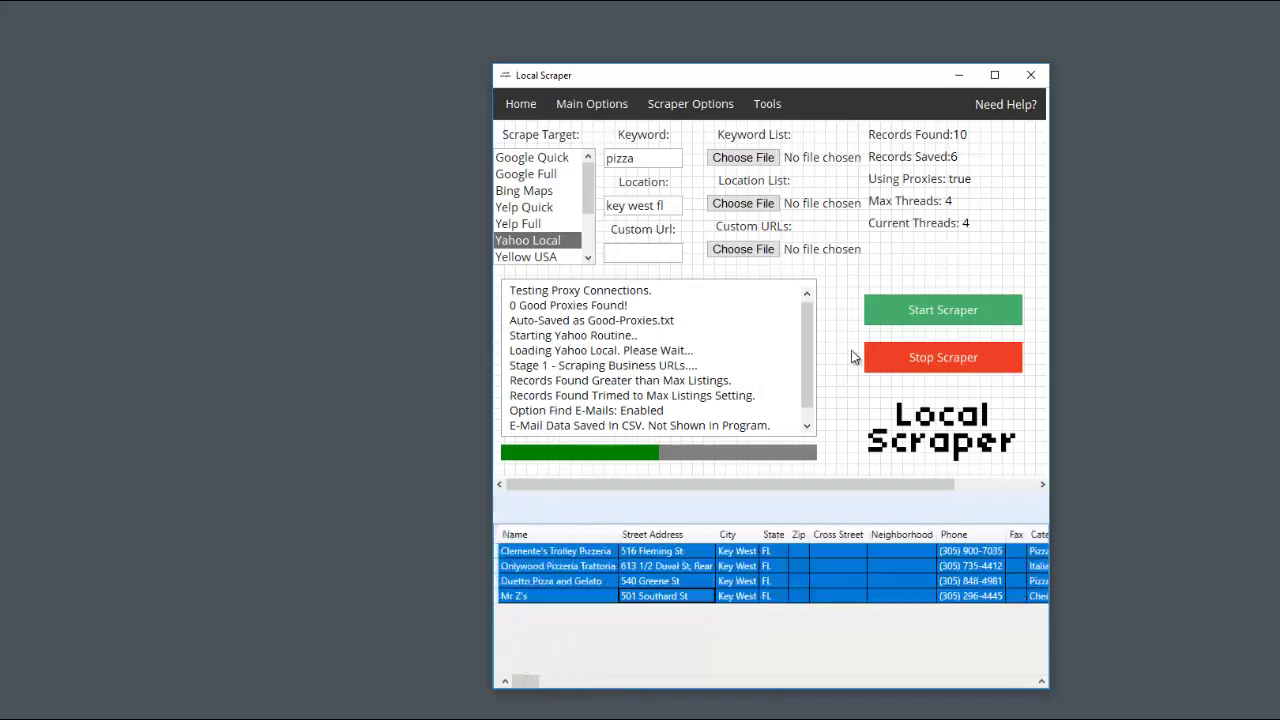